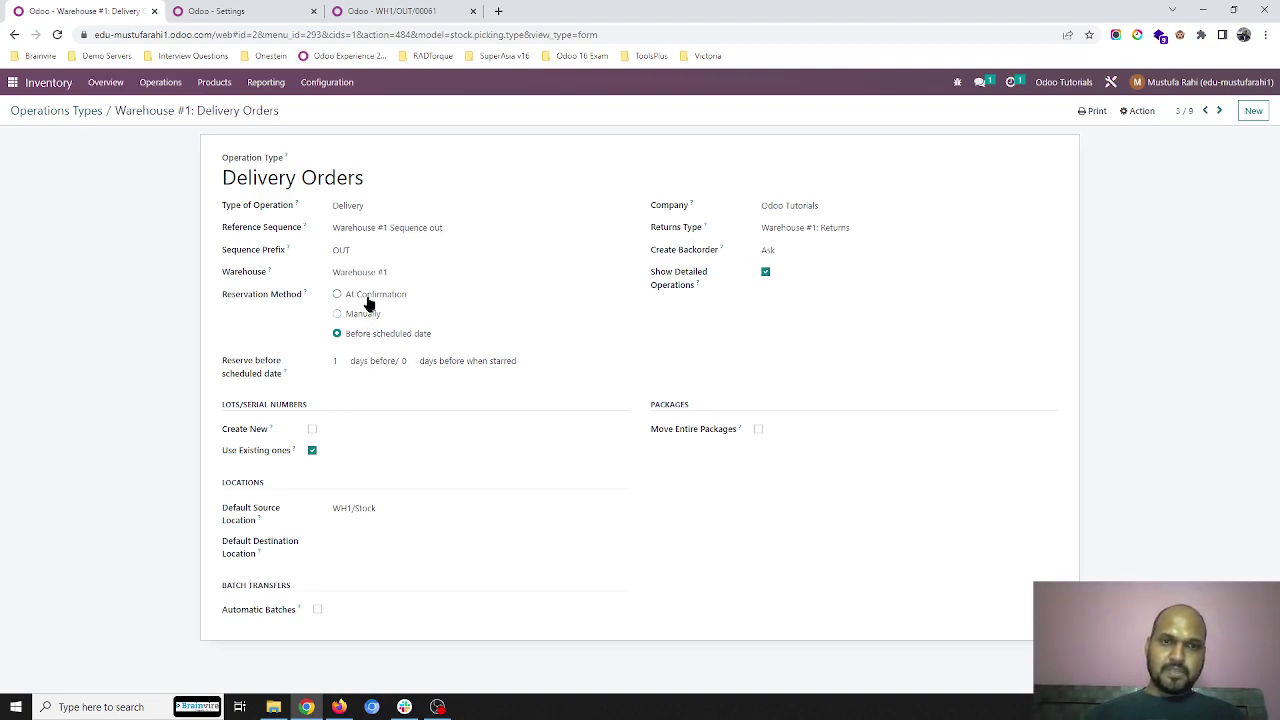
{"action": "left_click", "coordinate": [159, 82]}
{"action": "left_click", "coordinate": [143, 303]}
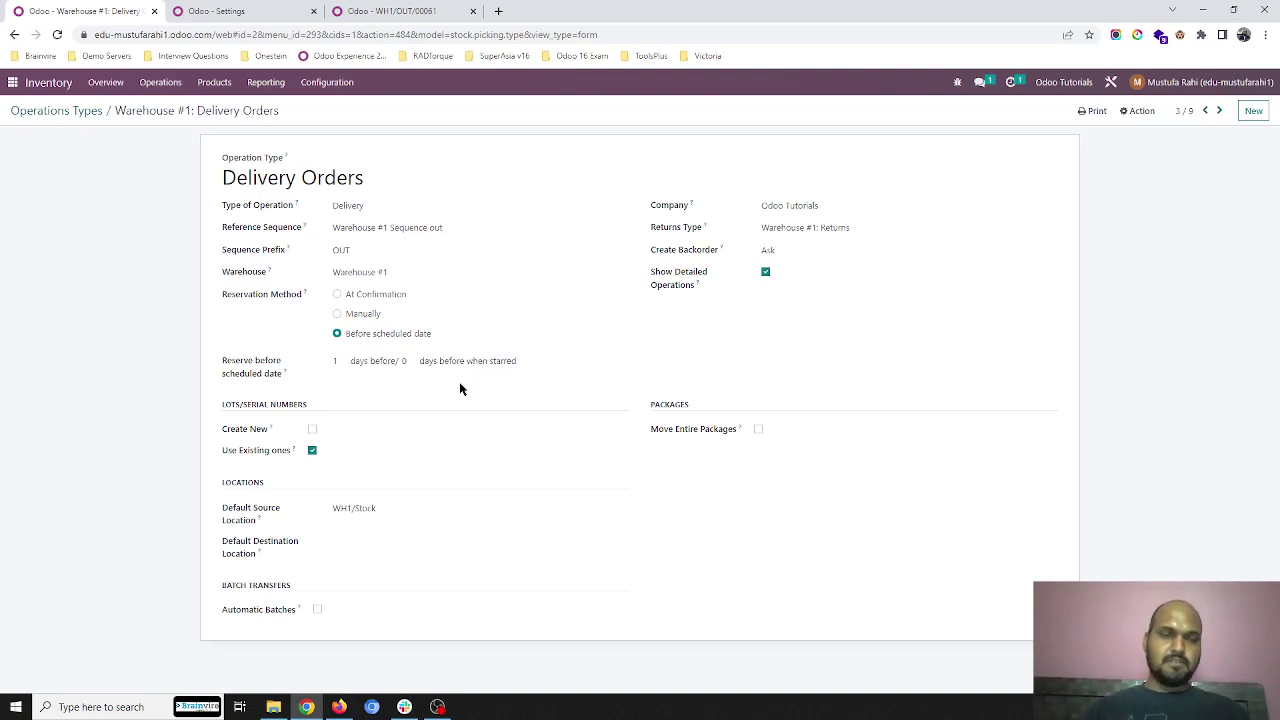
Open Customer 1's newest sales order from the quotations list in Sales.
{"action": "left_click", "coordinate": [402, 11]}
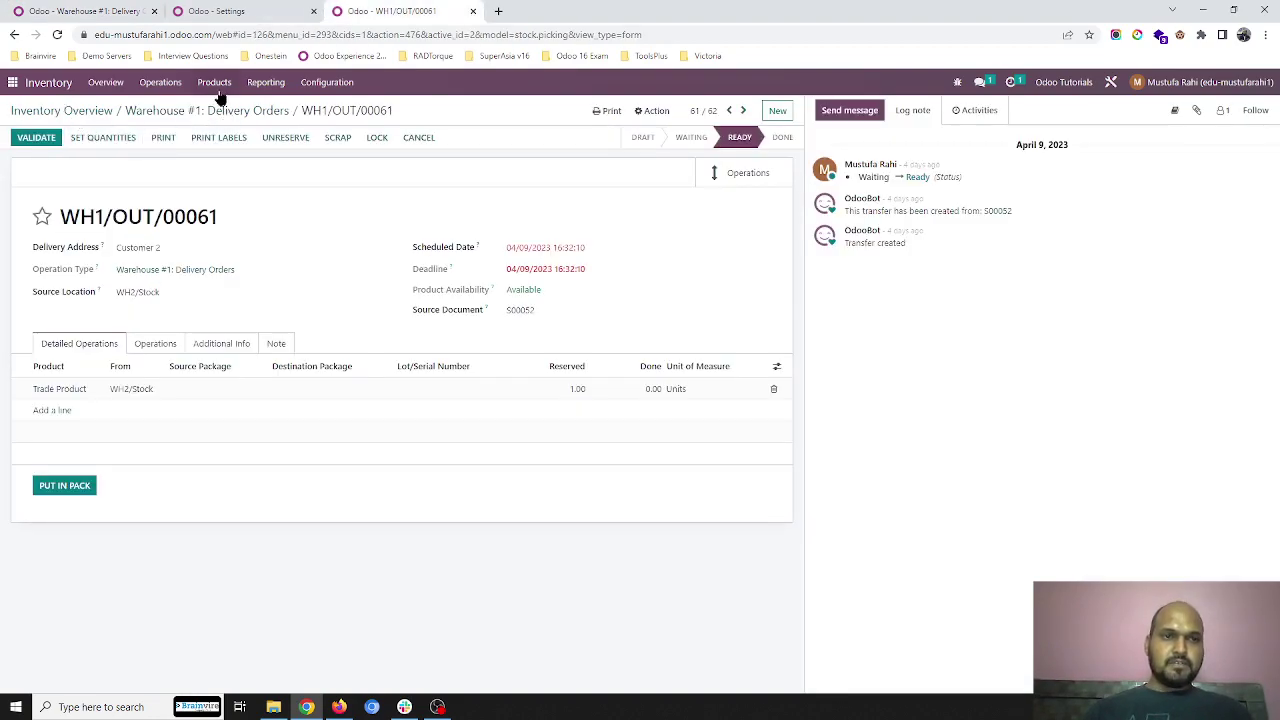
{"action": "left_click", "coordinate": [218, 108]}
{"action": "left_click", "coordinate": [13, 82]}
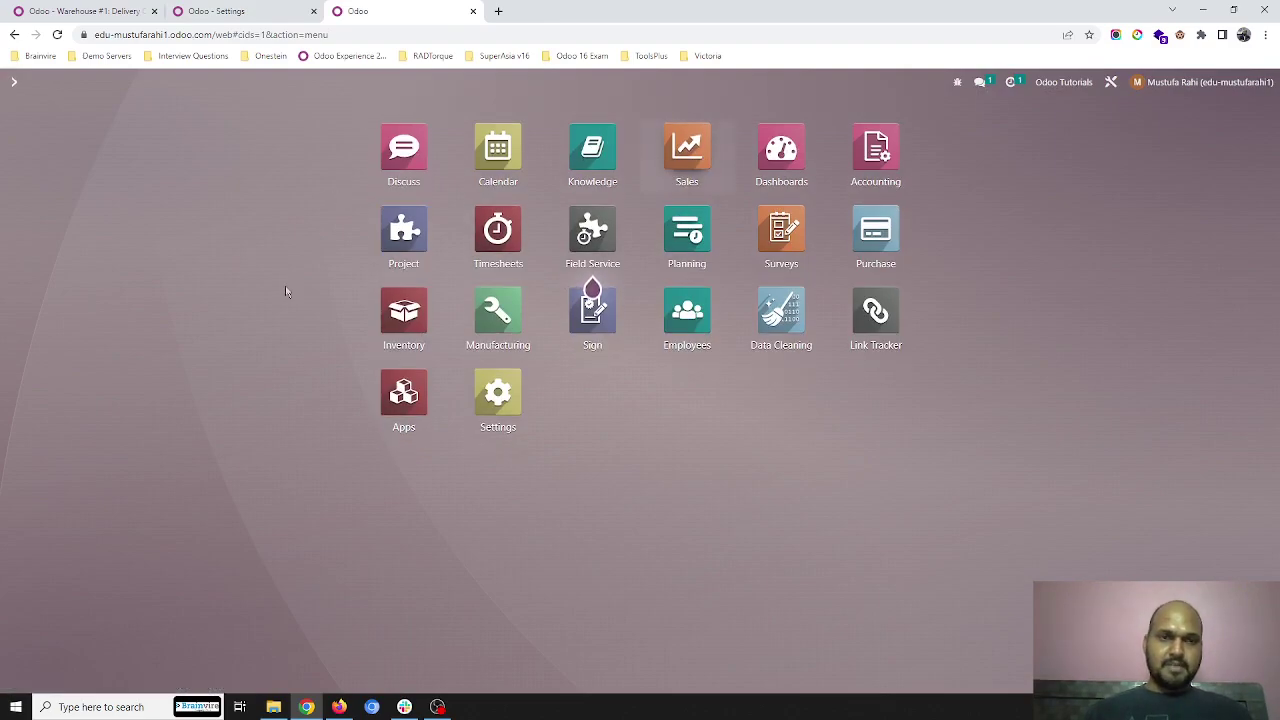
{"action": "key", "text": "Return"}
{"action": "left_click", "coordinate": [267, 344]}
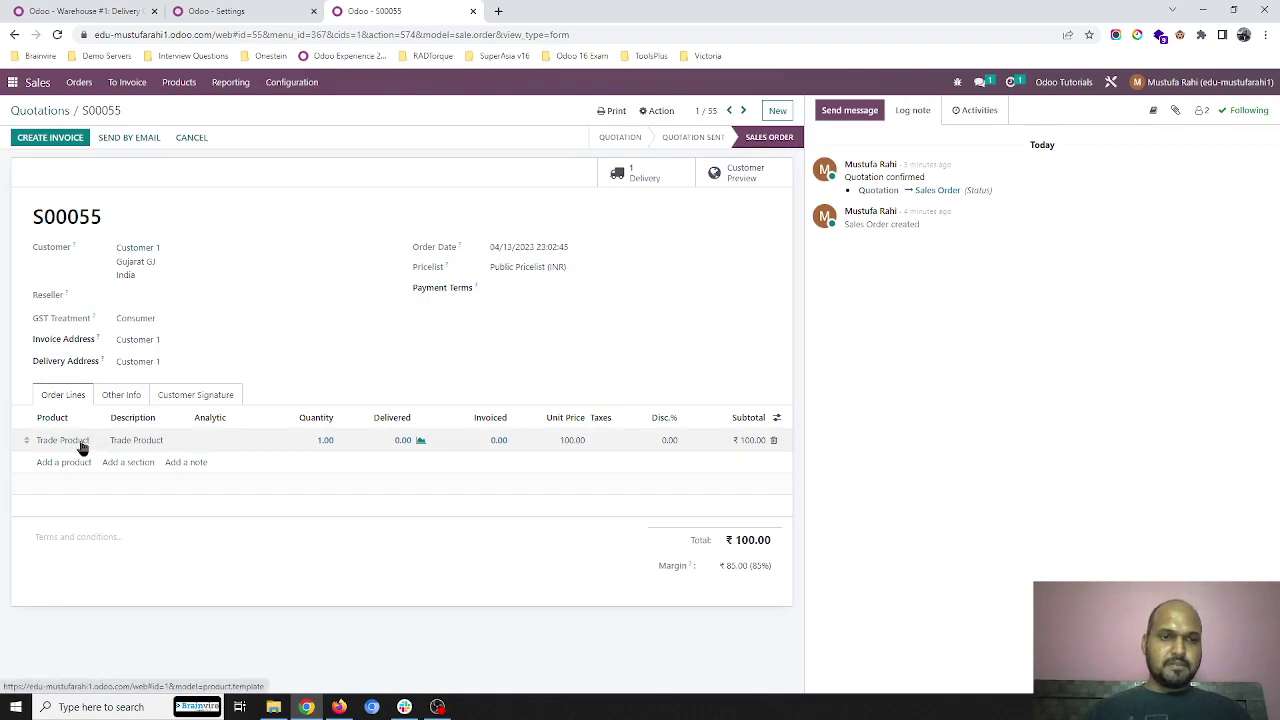
Check the warehouse and delivery date in the sales order's other information, and open its linked delivery.
{"action": "left_click", "coordinate": [135, 396]}
{"action": "scroll", "coordinate": [140, 524], "scroll_direction": "down", "scroll_amount": 1}
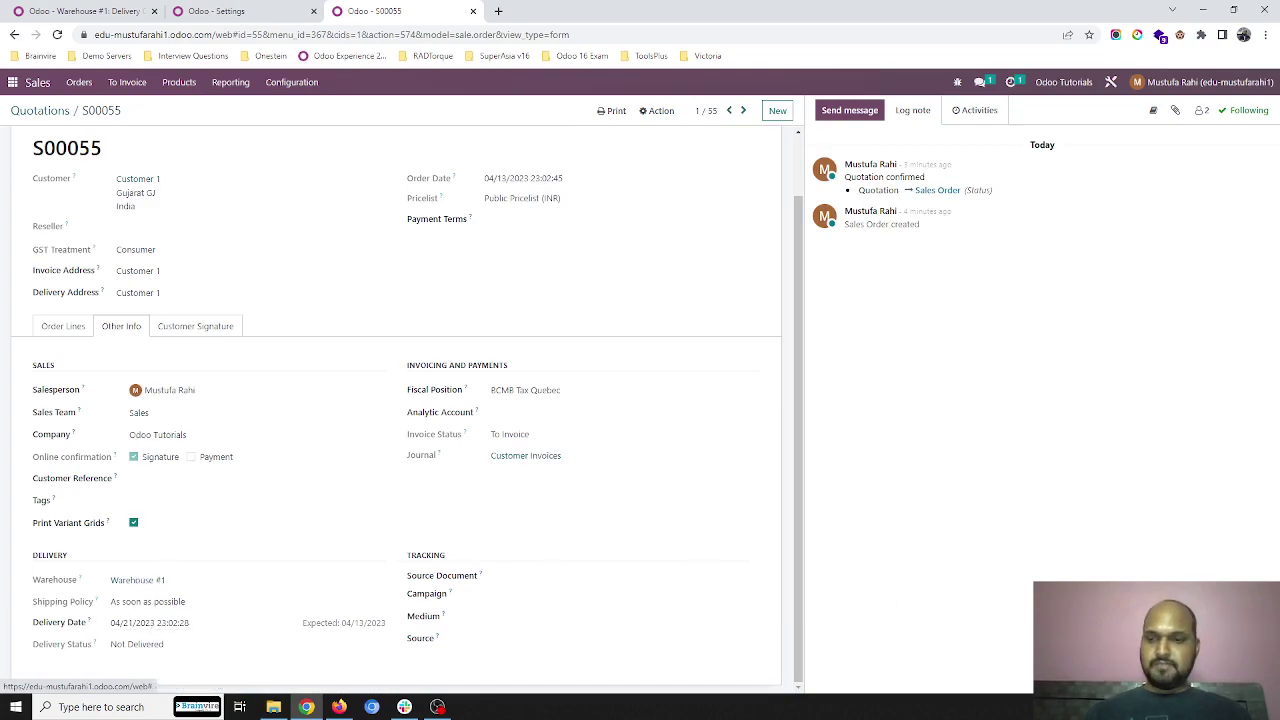
{"action": "scroll", "coordinate": [740, 230], "scroll_direction": "up", "scroll_amount": 2}
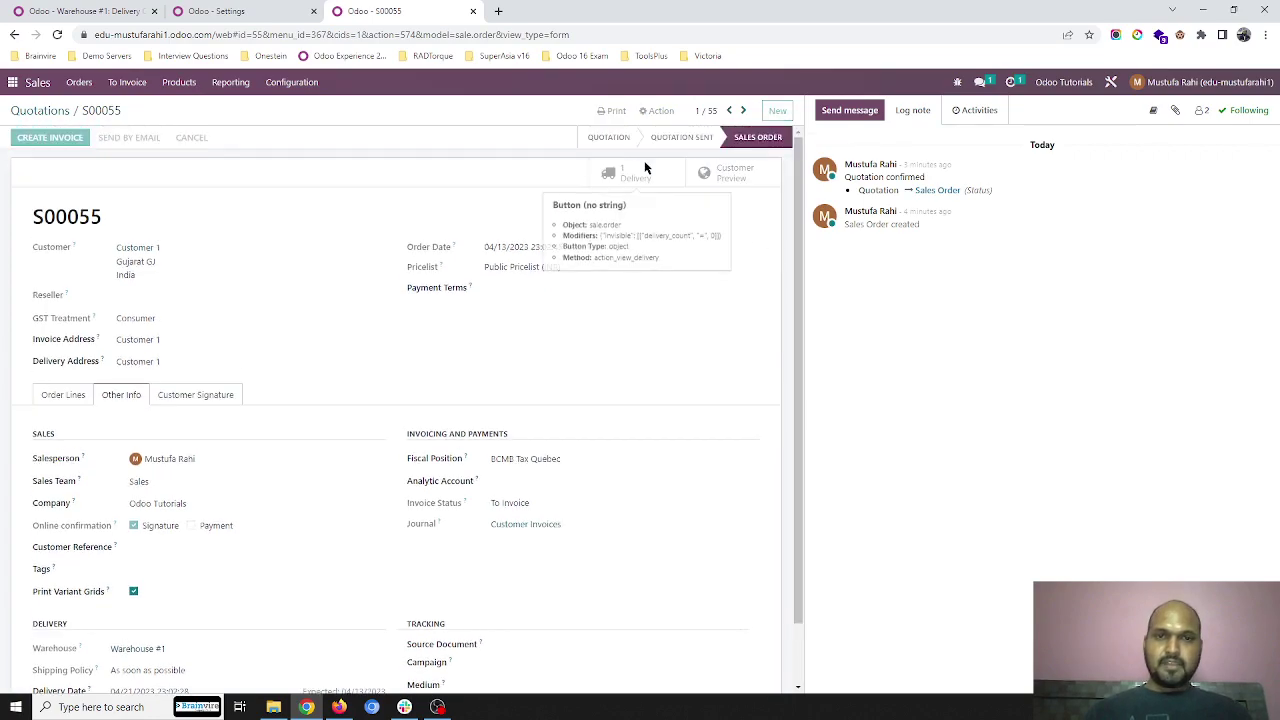
{"action": "left_click", "coordinate": [630, 173]}
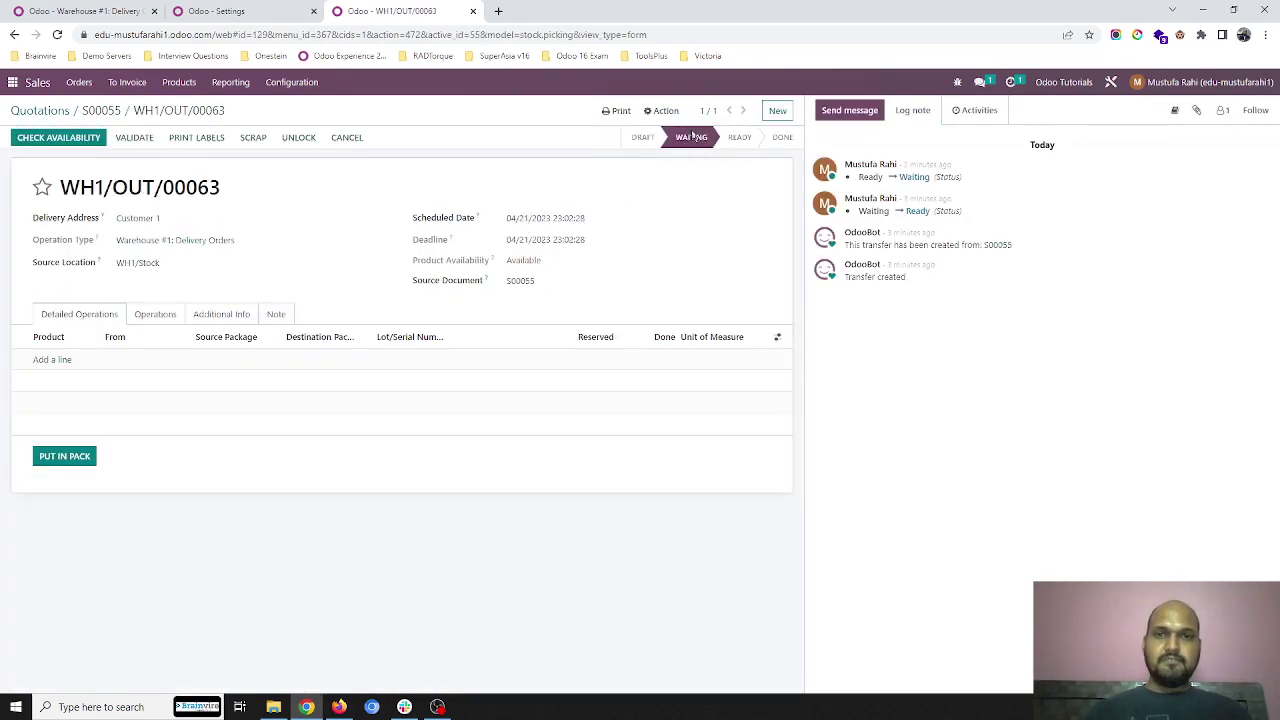
Compare the operations and detailed operations of the newest sales order's delivery for Trade Product.
{"action": "left_click", "coordinate": [258, 12]}
{"action": "left_click", "coordinate": [12, 82]}
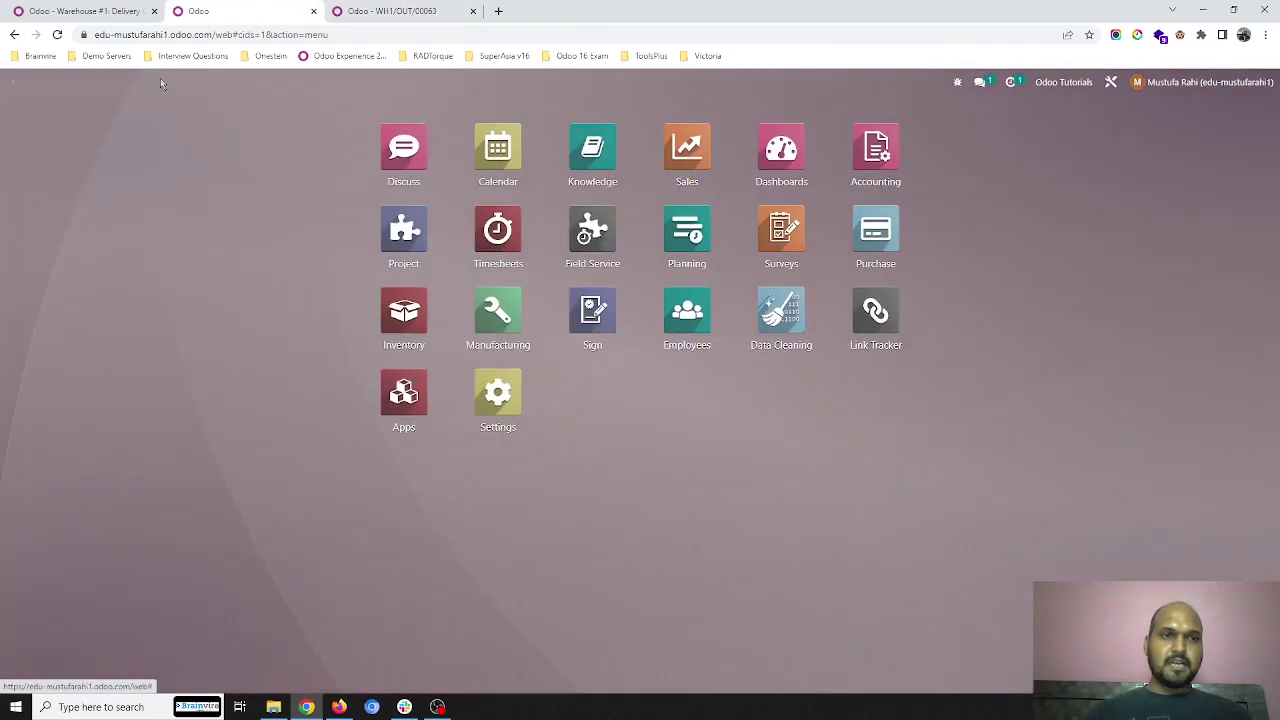
{"action": "left_click", "coordinate": [390, 11]}
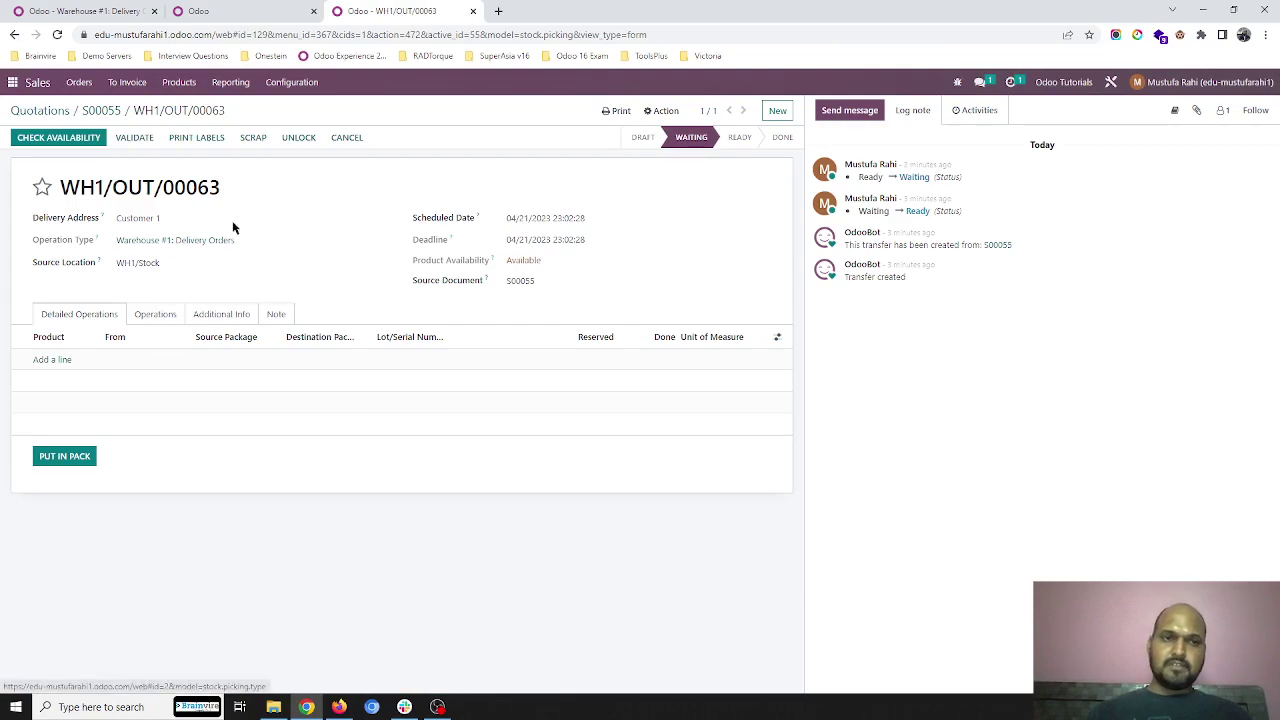
{"action": "left_click", "coordinate": [180, 318]}
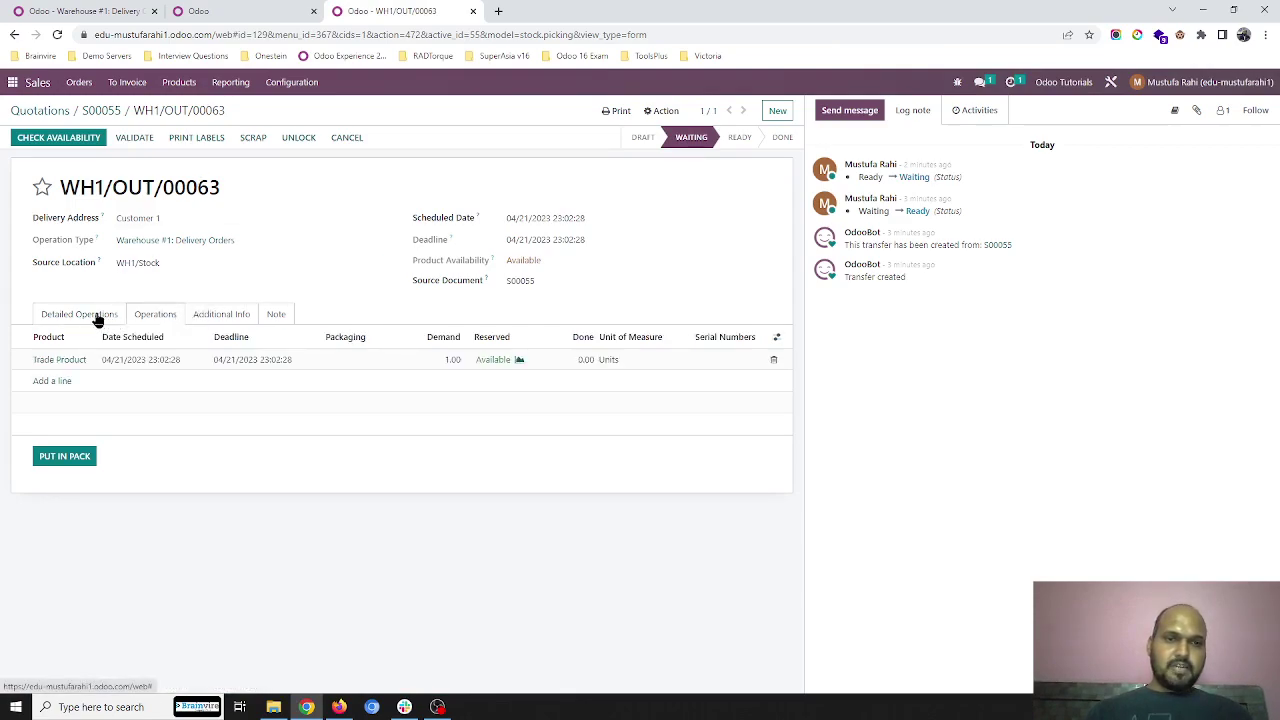
{"action": "left_click", "coordinate": [99, 320]}
{"action": "left_click", "coordinate": [145, 320]}
{"action": "left_click", "coordinate": [94, 314]}
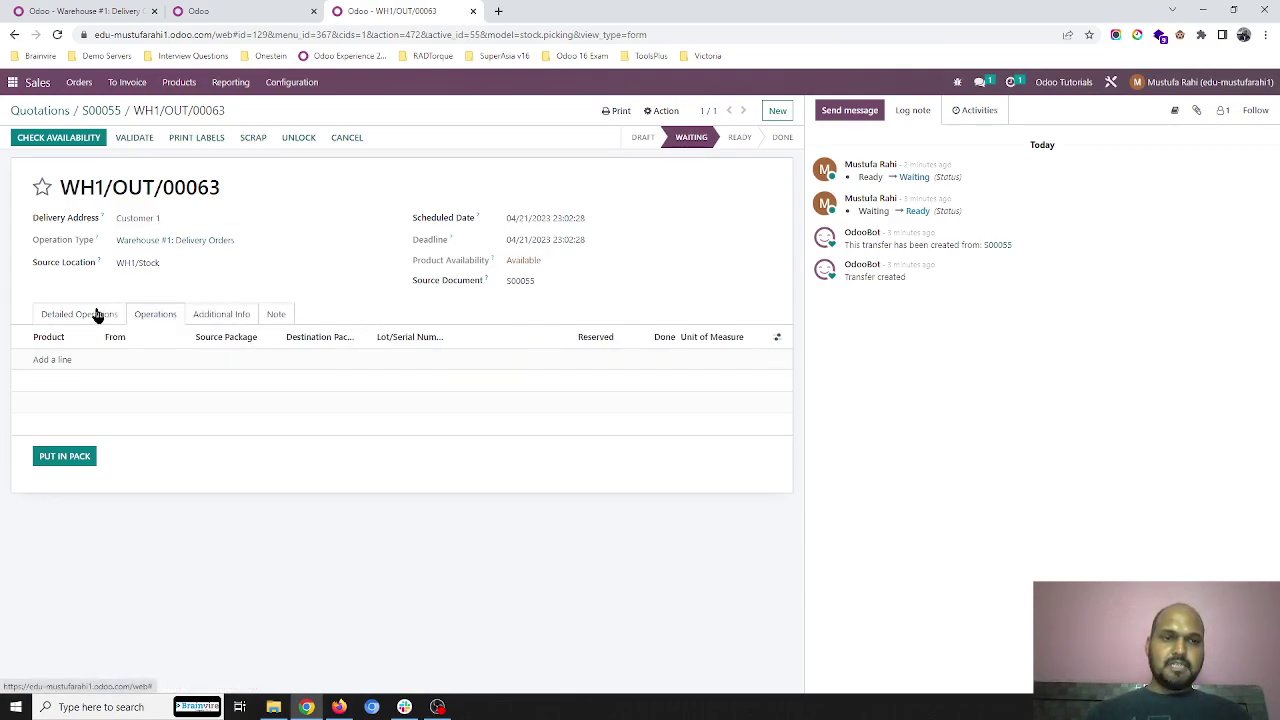
Open the second-to-last delivery order in the Warehouse #1 Delivery Orders list in Inventory.
{"action": "left_click", "coordinate": [266, 11]}
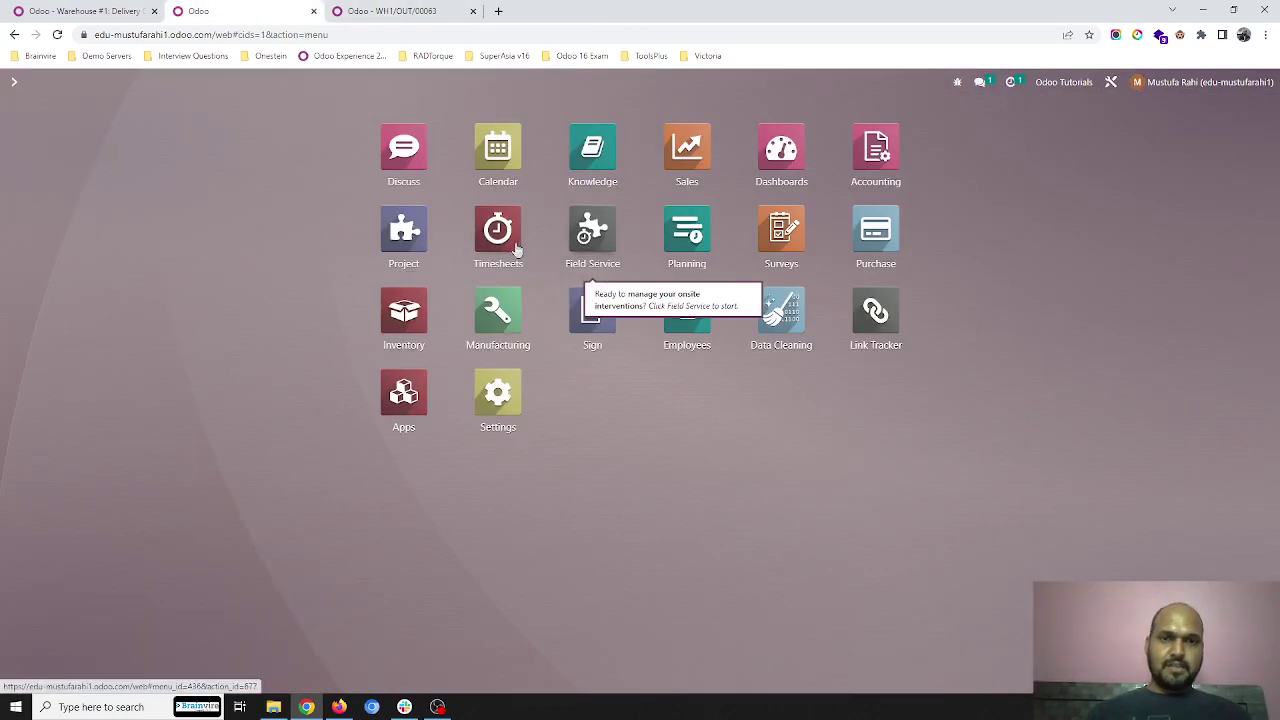
{"action": "left_click", "coordinate": [404, 312]}
{"action": "left_click", "coordinate": [500, 175]}
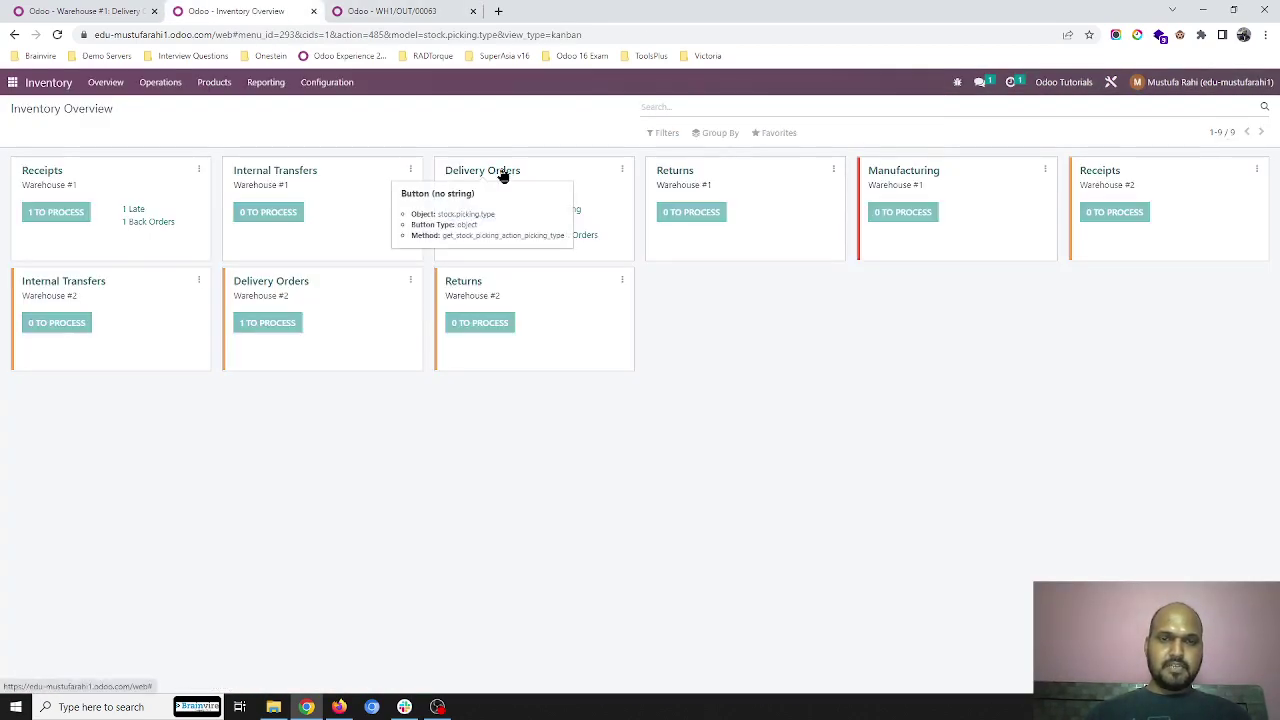
{"action": "scroll", "coordinate": [491, 331], "scroll_direction": "down", "scroll_amount": 9}
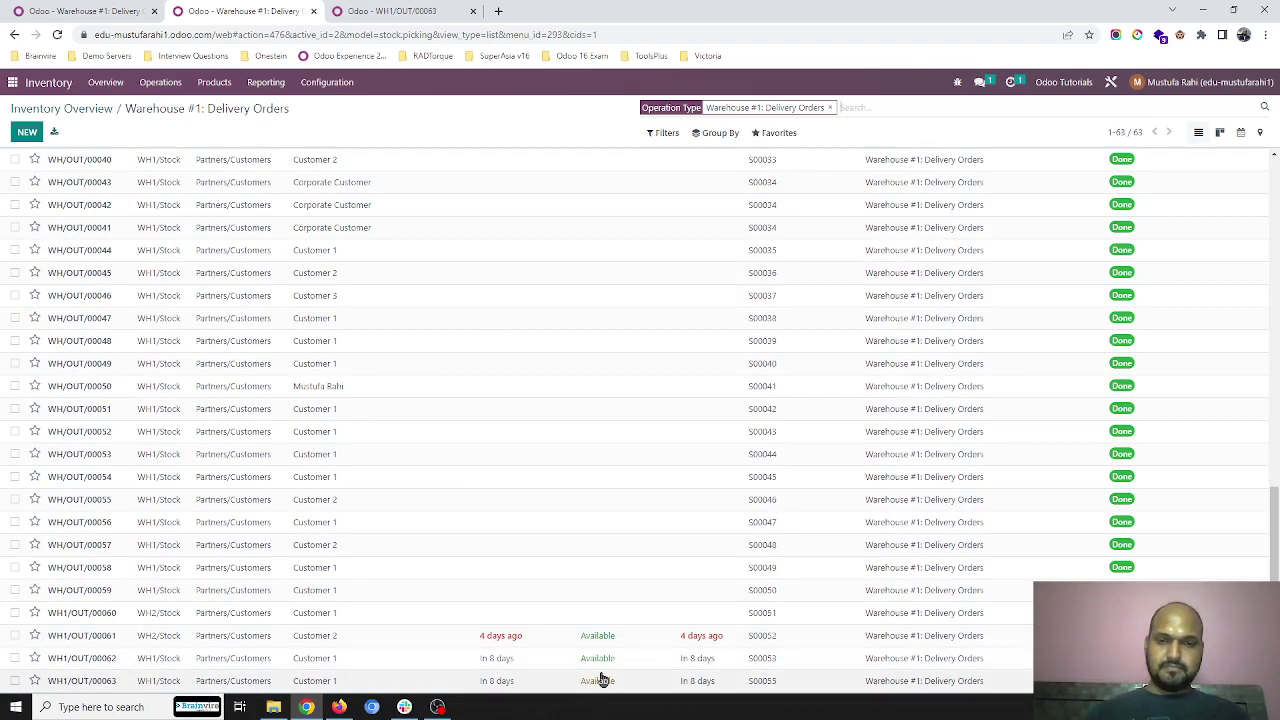
{"action": "left_click", "coordinate": [109, 660]}
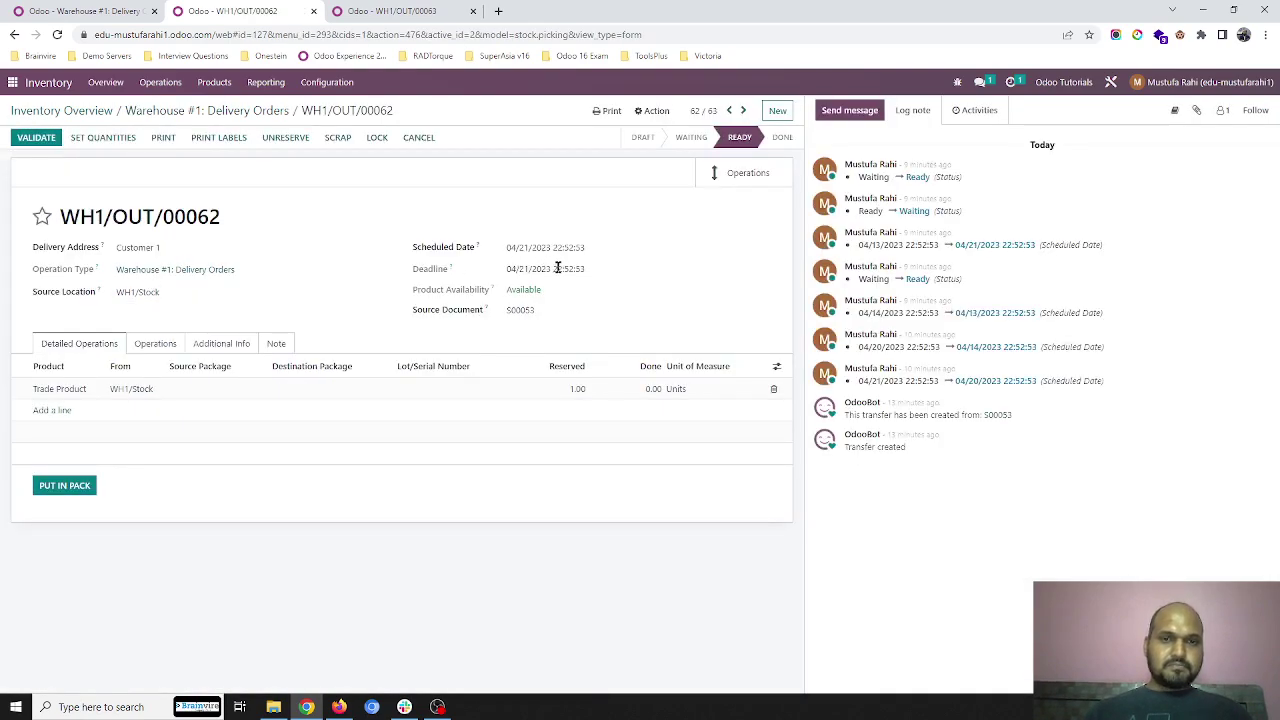
Open the third sales order in the quotations list, check its warehouse and delivery date, and view its linked delivery.
{"action": "left_click", "coordinate": [357, 12]}
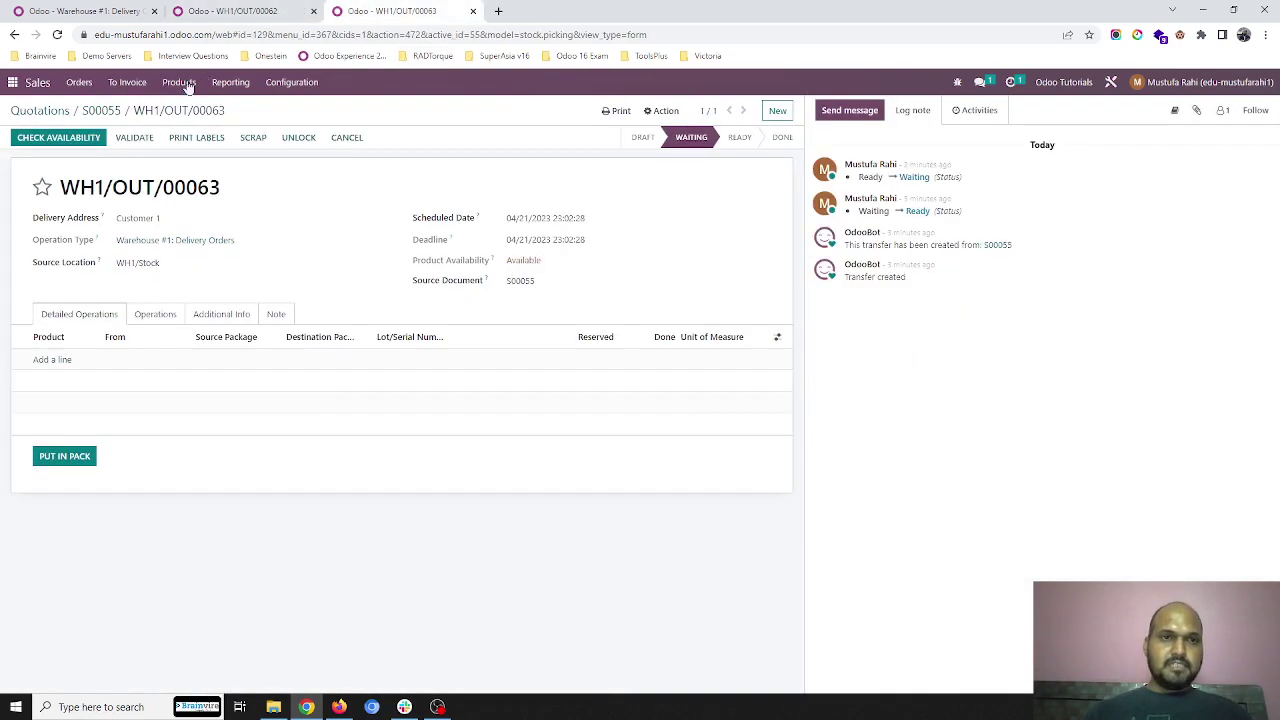
{"action": "left_click", "coordinate": [108, 108]}
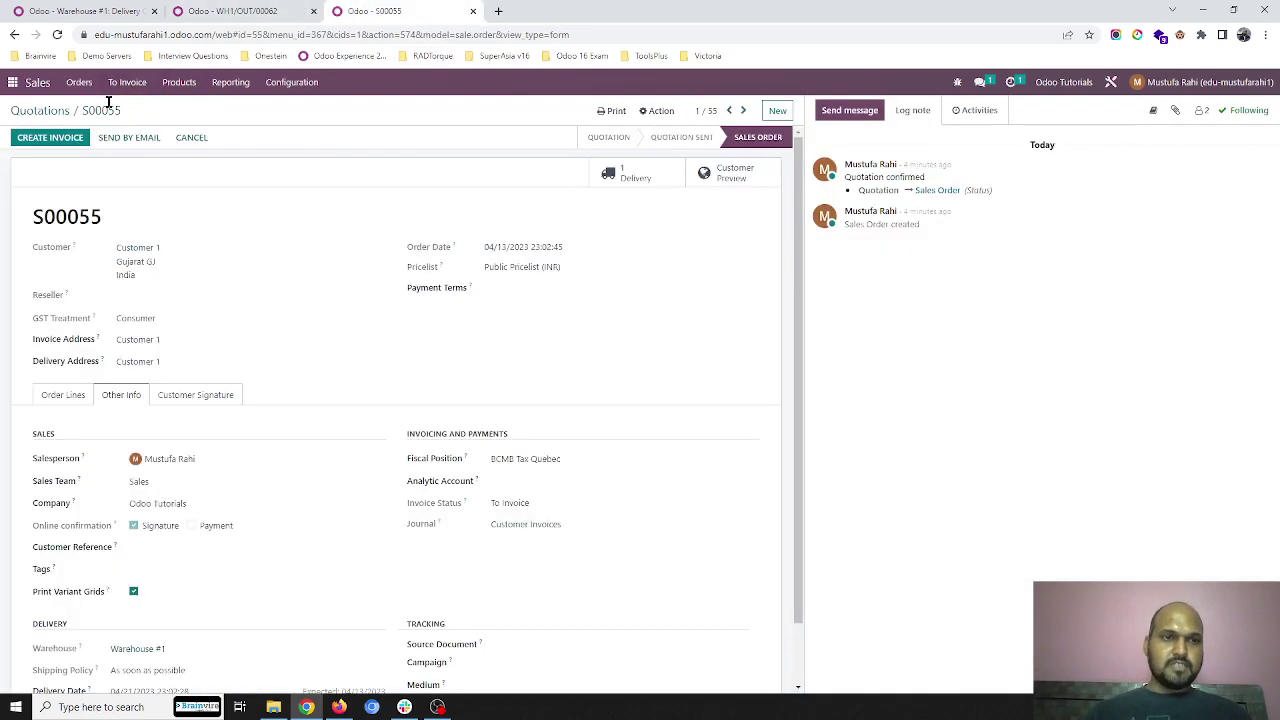
{"action": "left_click", "coordinate": [52, 111]}
{"action": "left_click", "coordinate": [128, 389]}
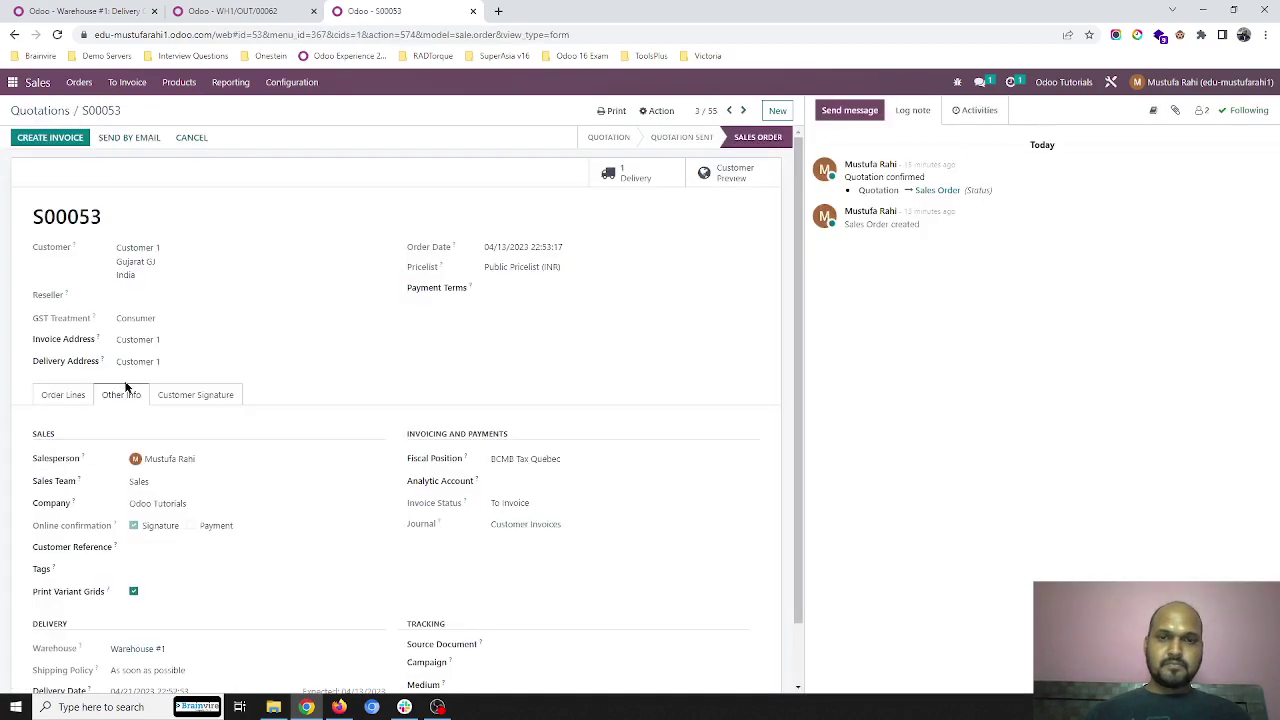
{"action": "scroll", "coordinate": [309, 480], "scroll_direction": "down", "scroll_amount": 1}
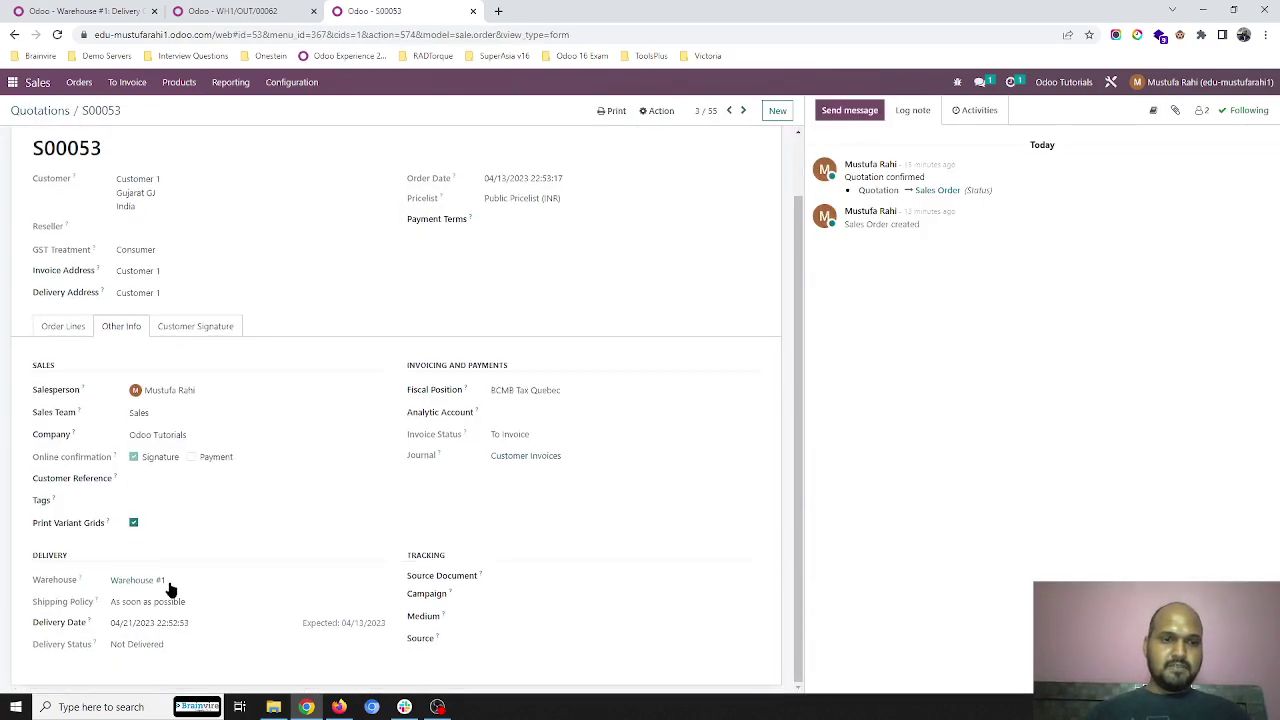
{"action": "scroll", "coordinate": [377, 457], "scroll_direction": "up", "scroll_amount": 1}
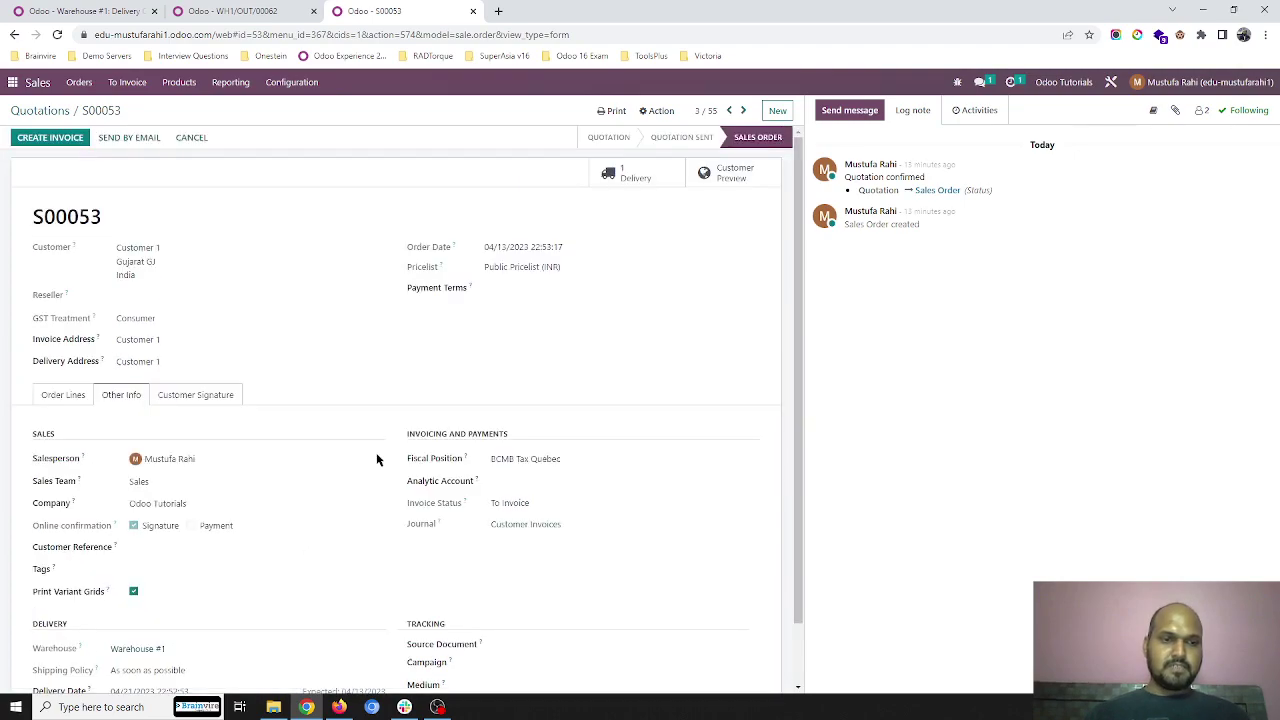
{"action": "left_click", "coordinate": [630, 175]}
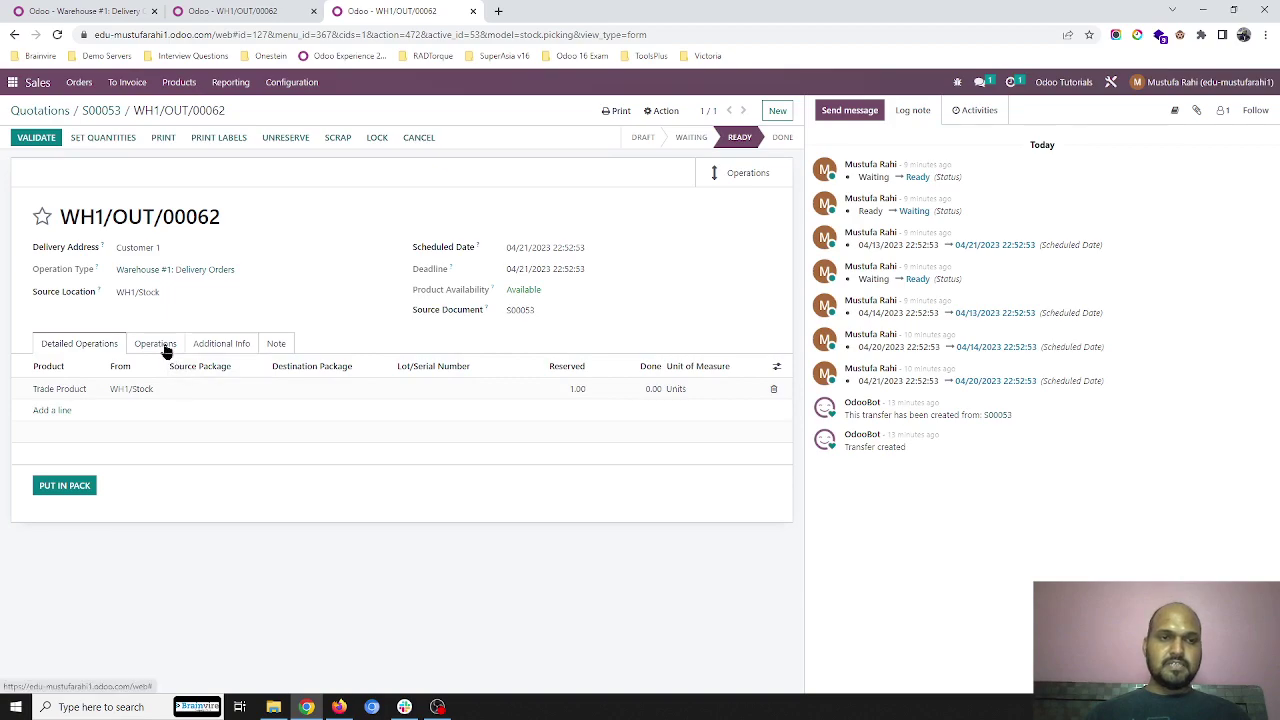
Star the last delivery order in the Warehouse #1 Delivery Orders list and check its position in that list.
{"action": "left_click", "coordinate": [235, 11]}
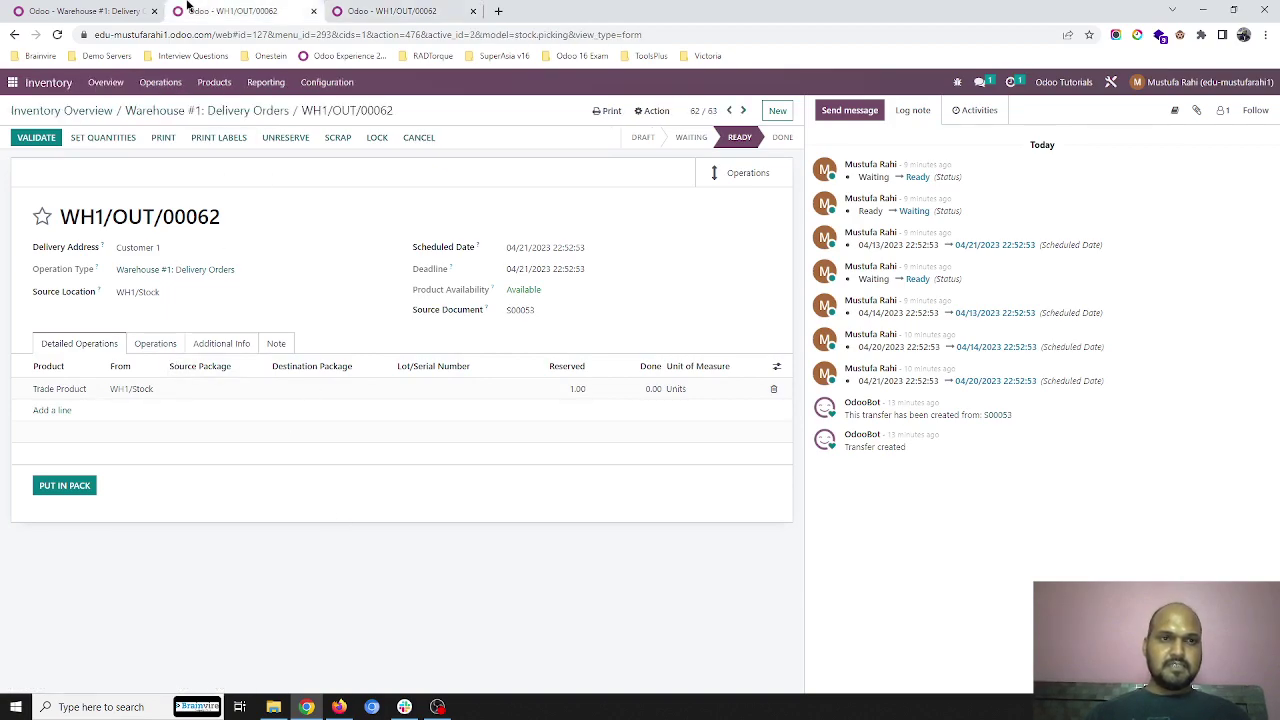
{"action": "left_click", "coordinate": [200, 111]}
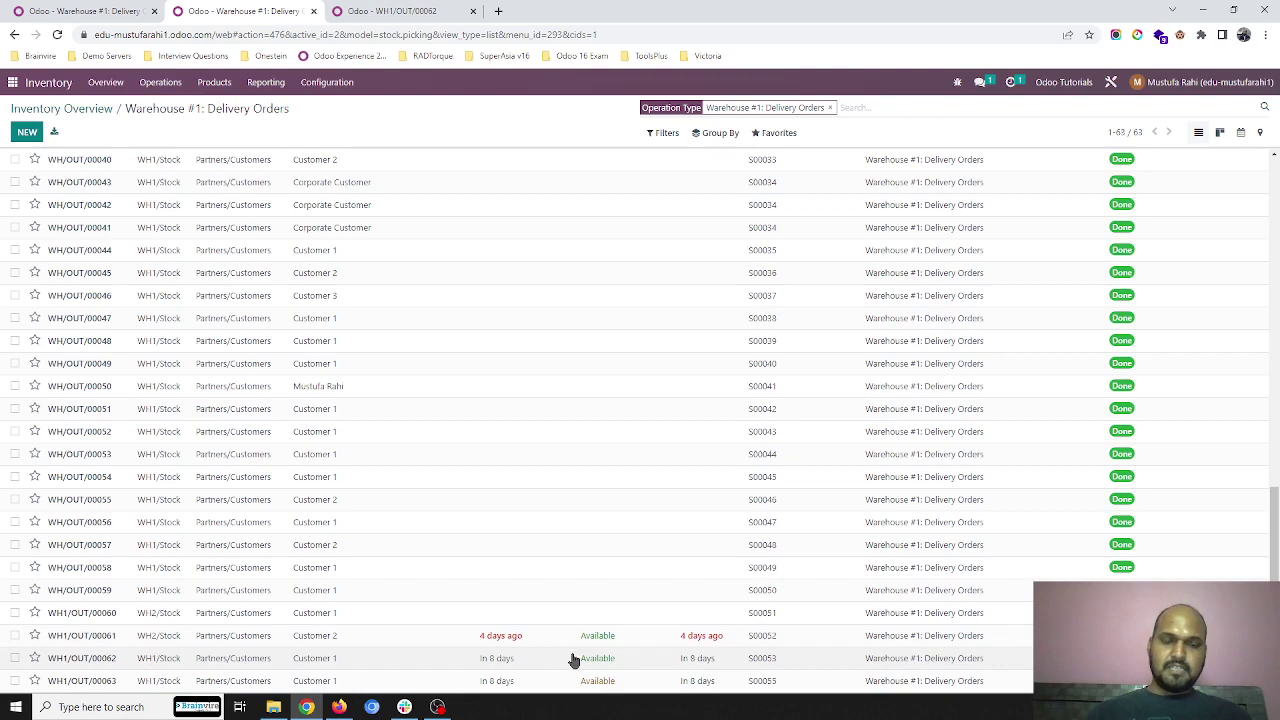
{"action": "left_click", "coordinate": [518, 683]}
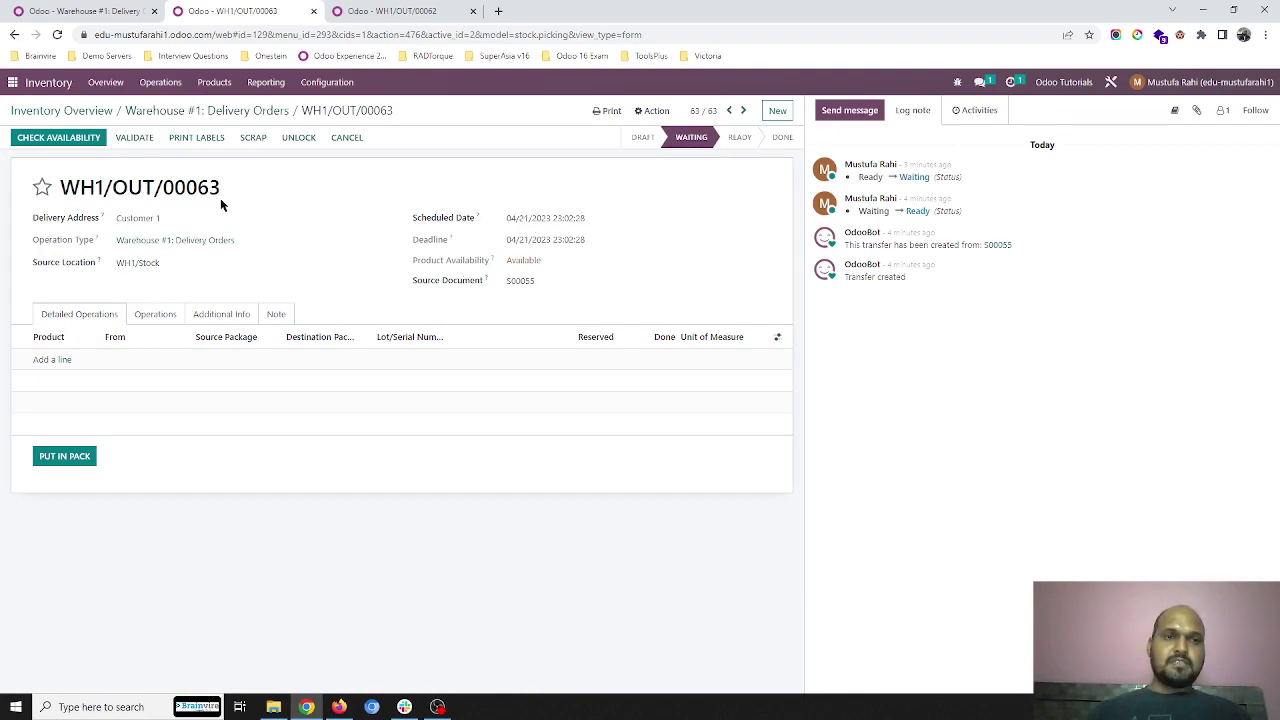
{"action": "left_click", "coordinate": [41, 187]}
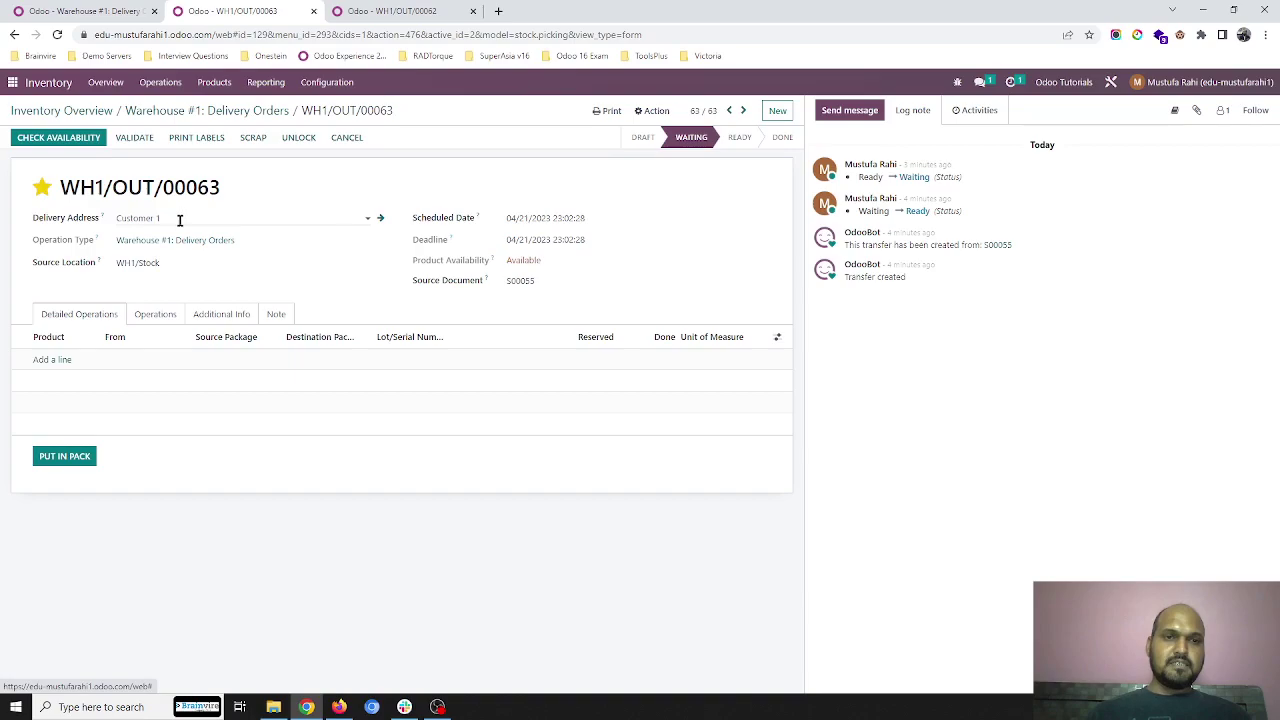
{"action": "left_click", "coordinate": [209, 110]}
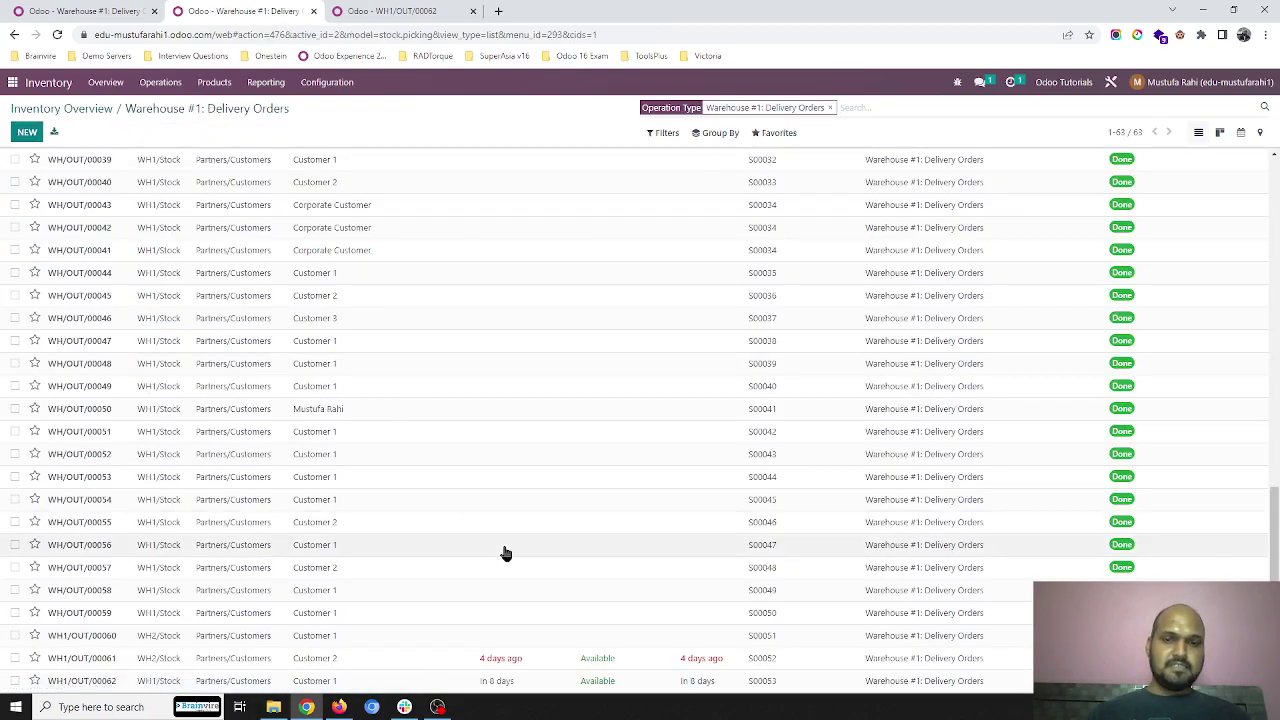
{"action": "scroll", "coordinate": [710, 640], "scroll_direction": "up", "scroll_amount": 8}
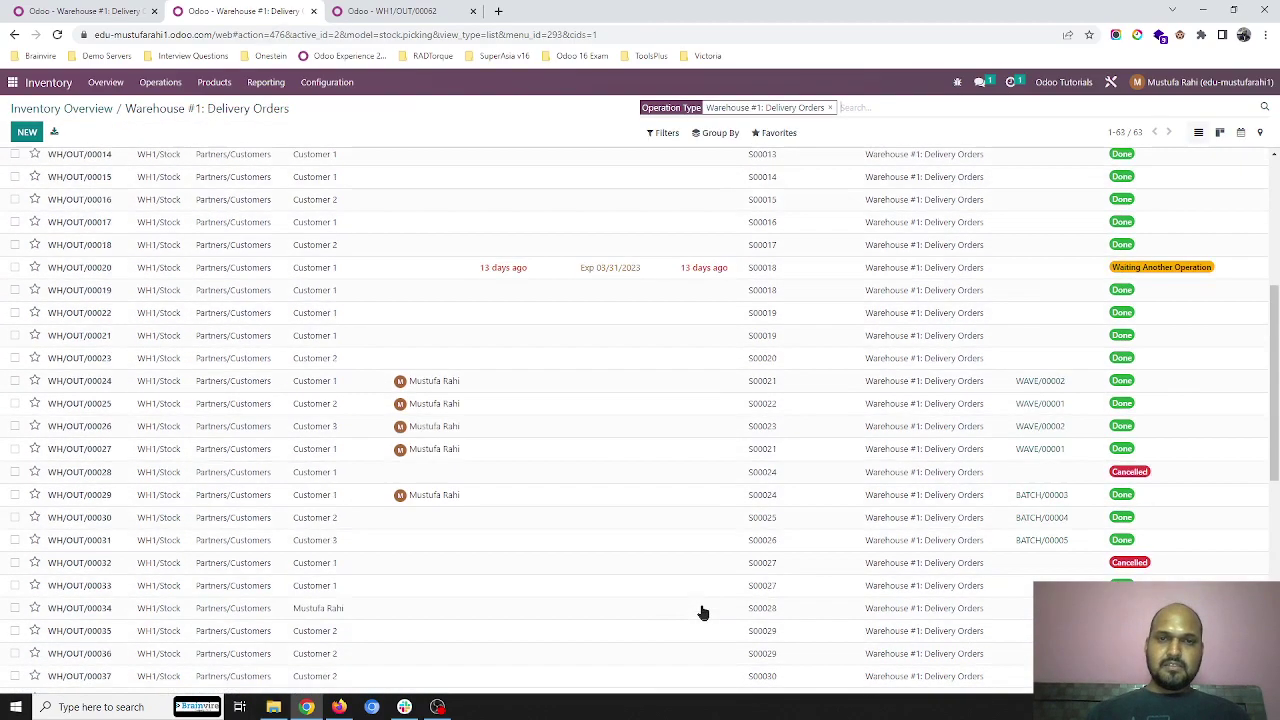
{"action": "scroll", "coordinate": [607, 273], "scroll_direction": "up", "scroll_amount": 3}
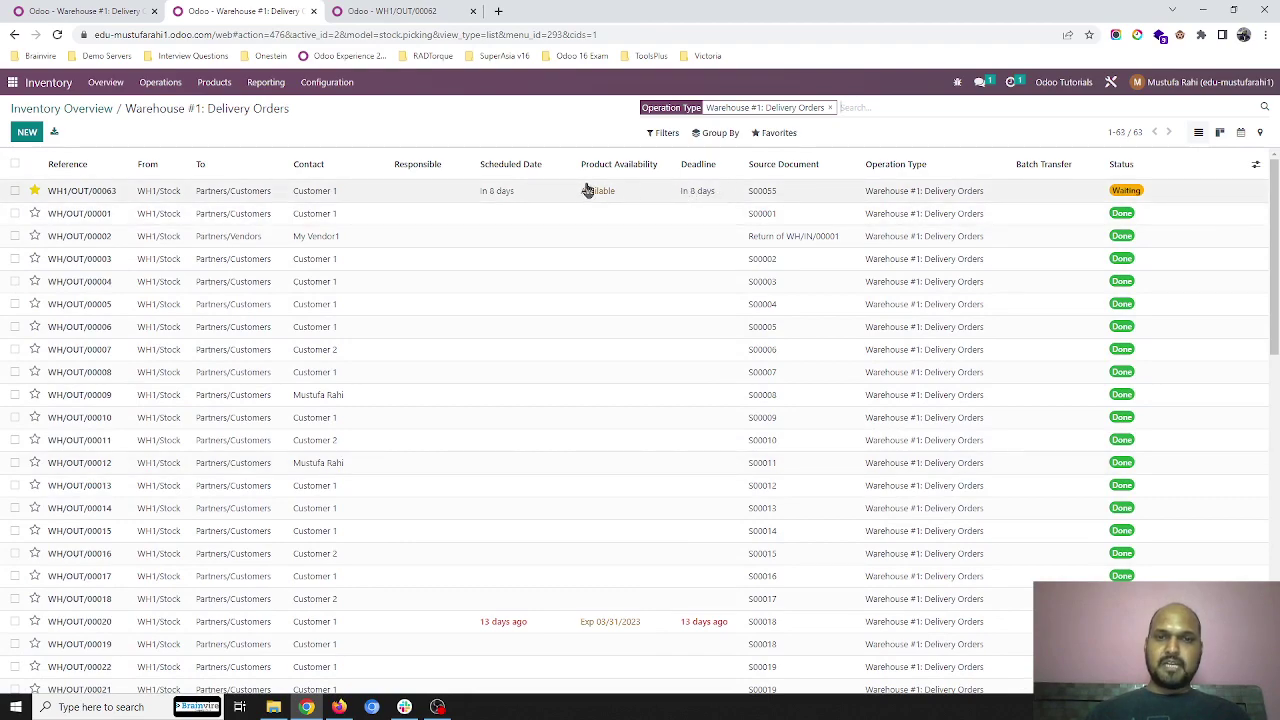
Run the Inventory scheduler to reserve stock for waiting operations.
{"action": "left_click", "coordinate": [160, 82]}
{"action": "left_click", "coordinate": [166, 230]}
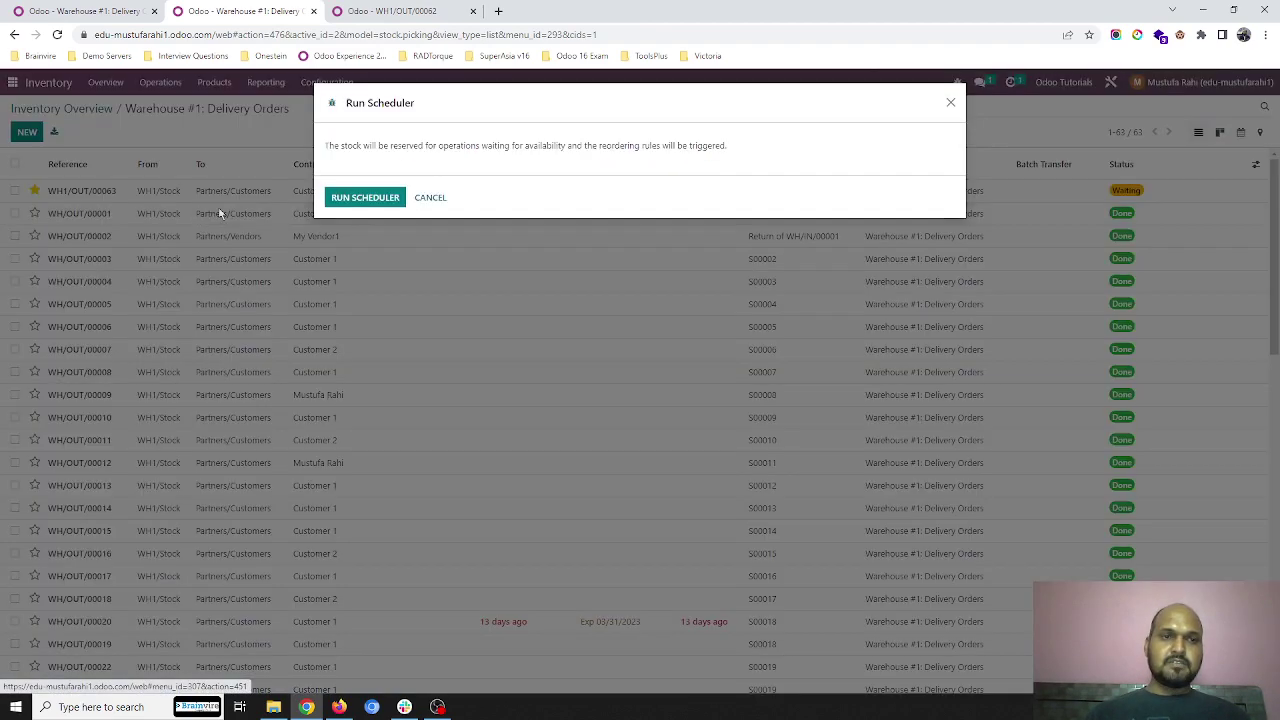
{"action": "left_click", "coordinate": [346, 195]}
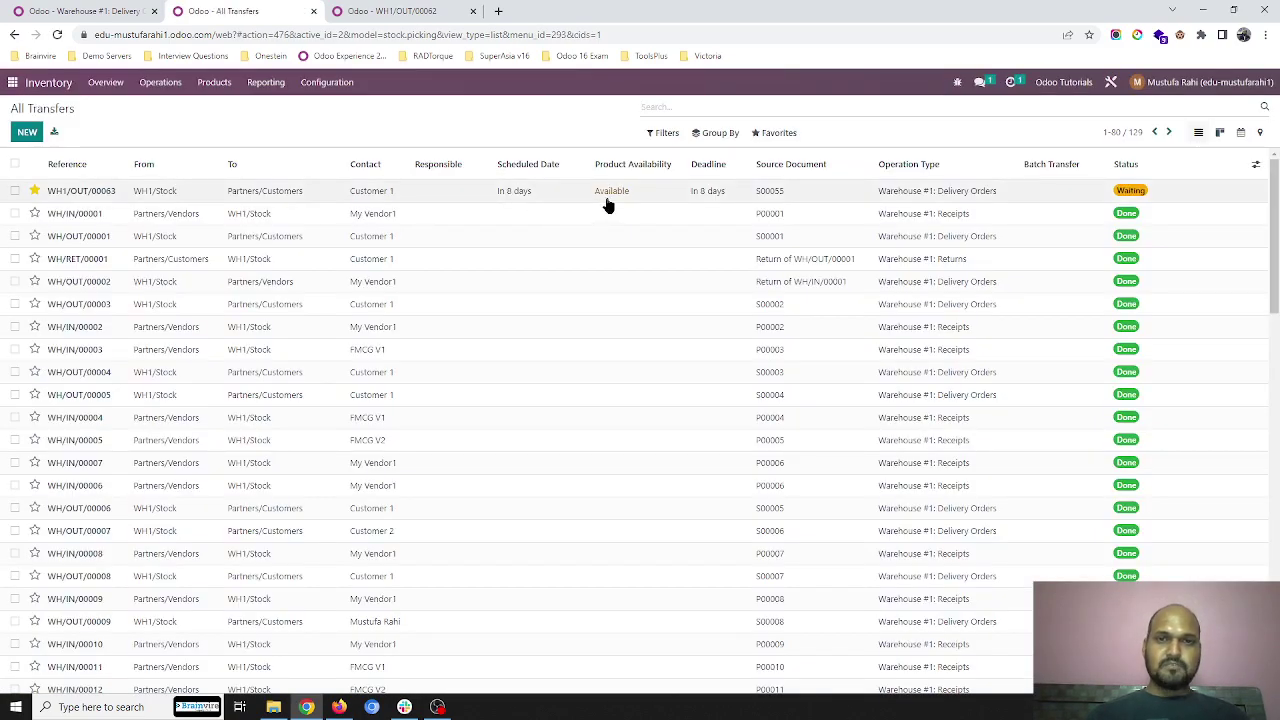
Inspect the starred delivery's operations and detailed operations, and return to the list of all transfers.
{"action": "left_click", "coordinate": [714, 194]}
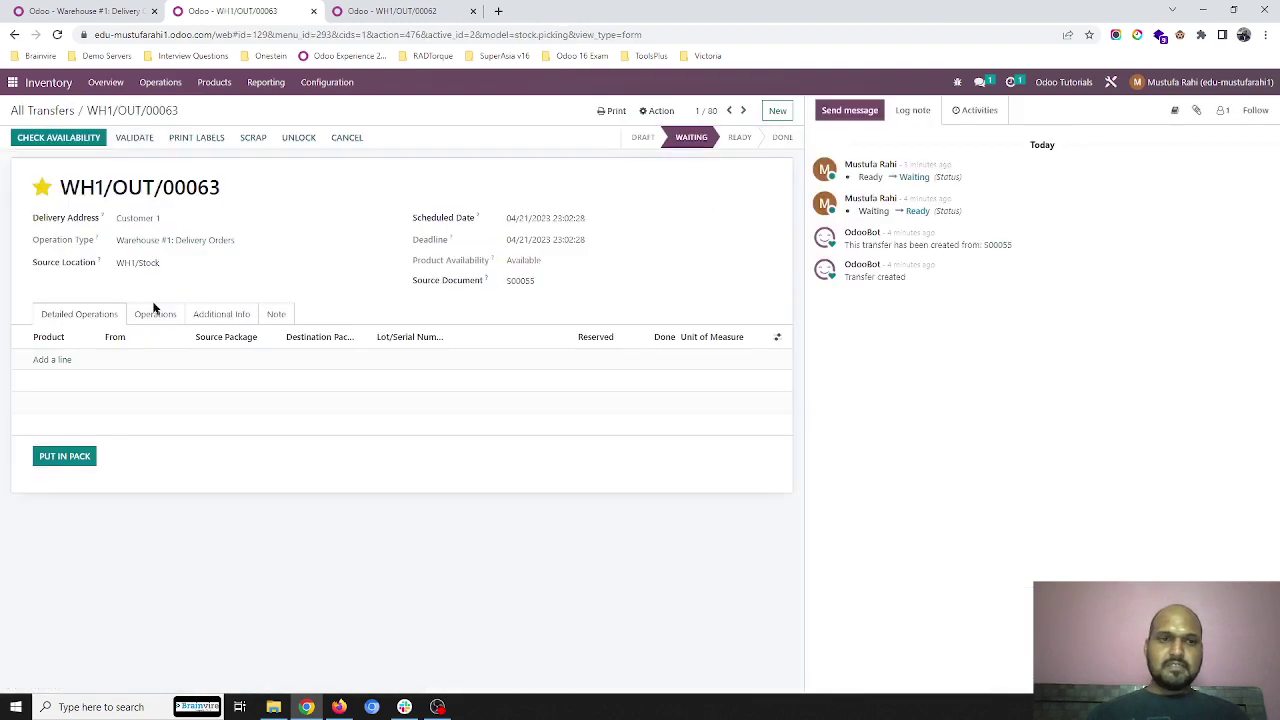
{"action": "left_click", "coordinate": [154, 316]}
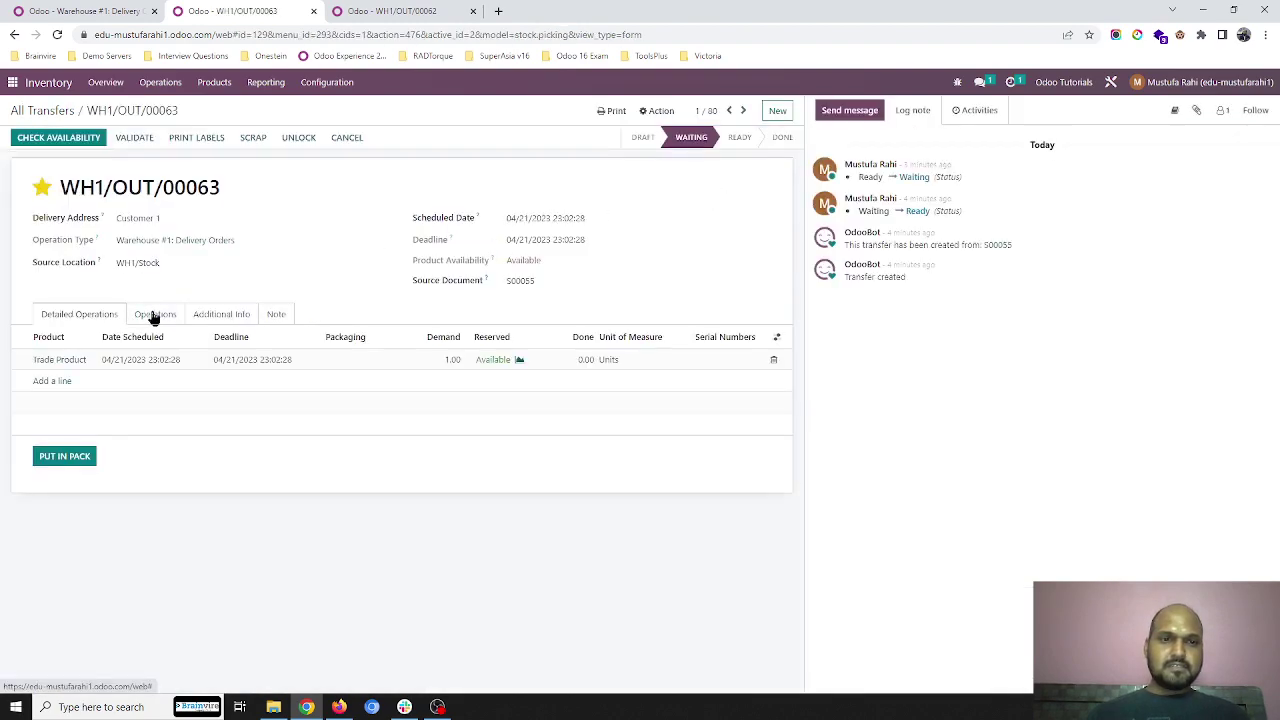
{"action": "left_click", "coordinate": [84, 316]}
{"action": "left_click", "coordinate": [150, 315]}
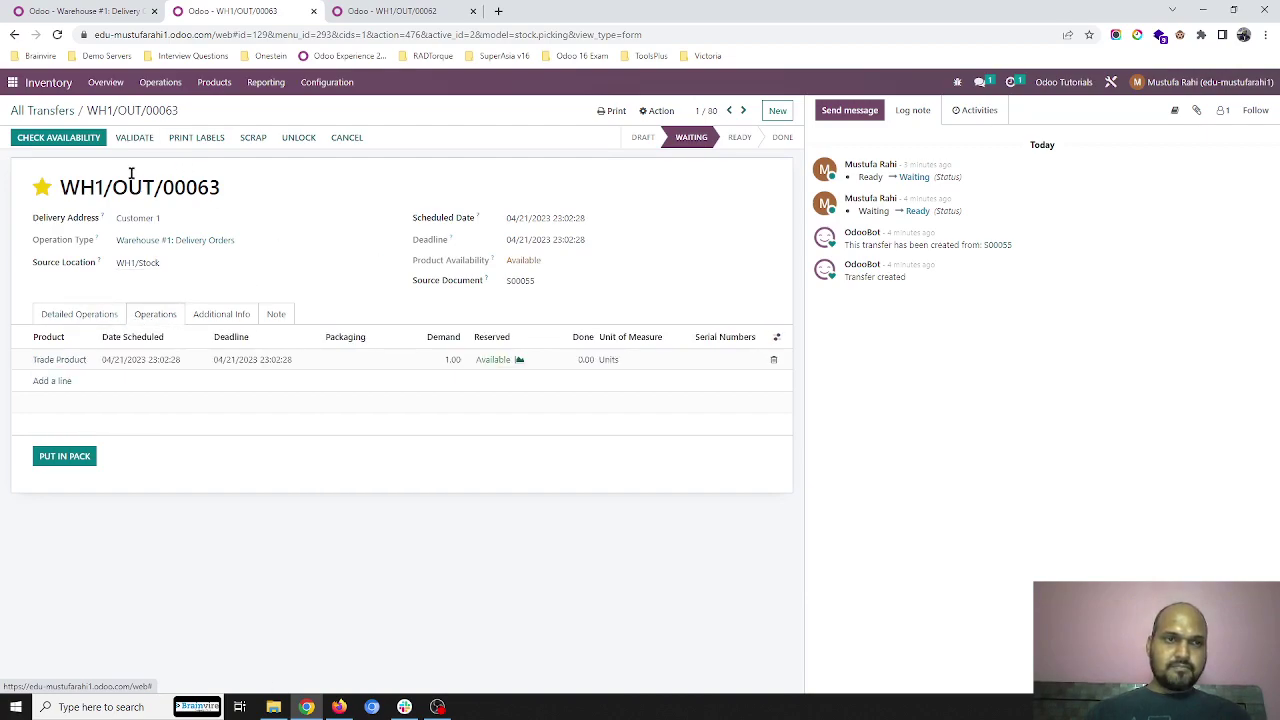
{"action": "left_click", "coordinate": [50, 111]}
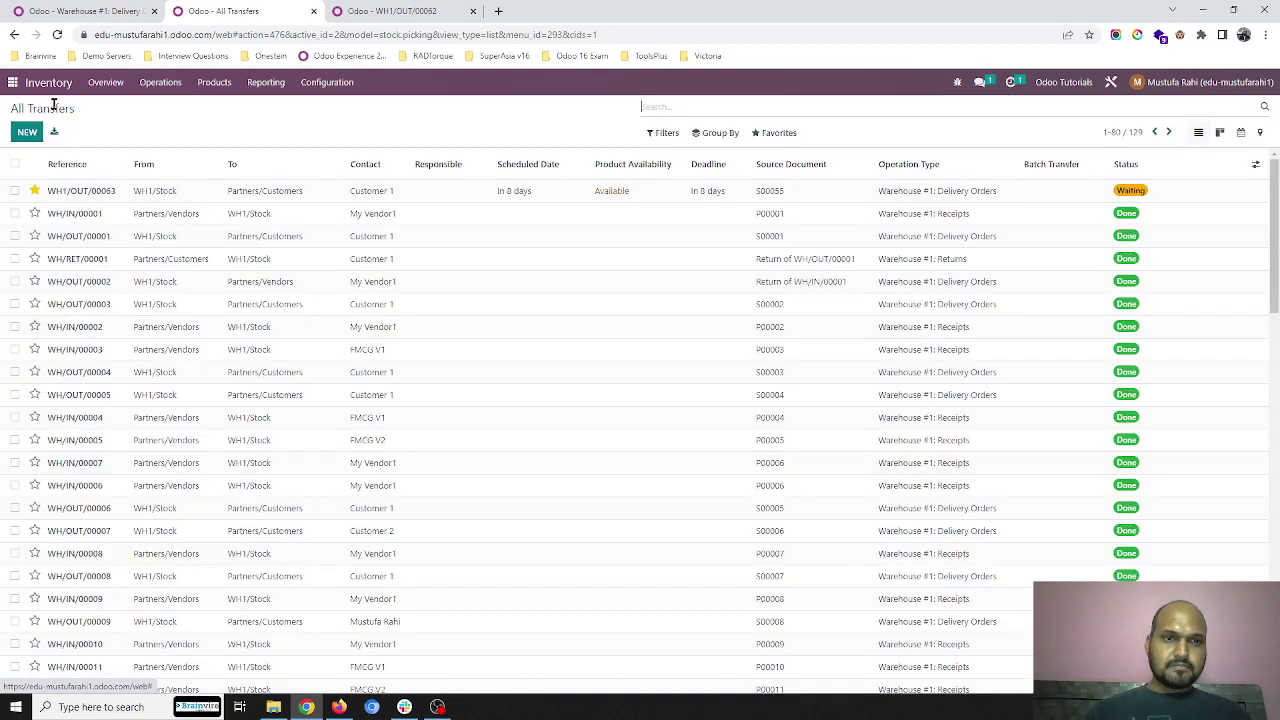
{"action": "left_click", "coordinate": [160, 82]}
{"action": "left_click", "coordinate": [201, 216]}
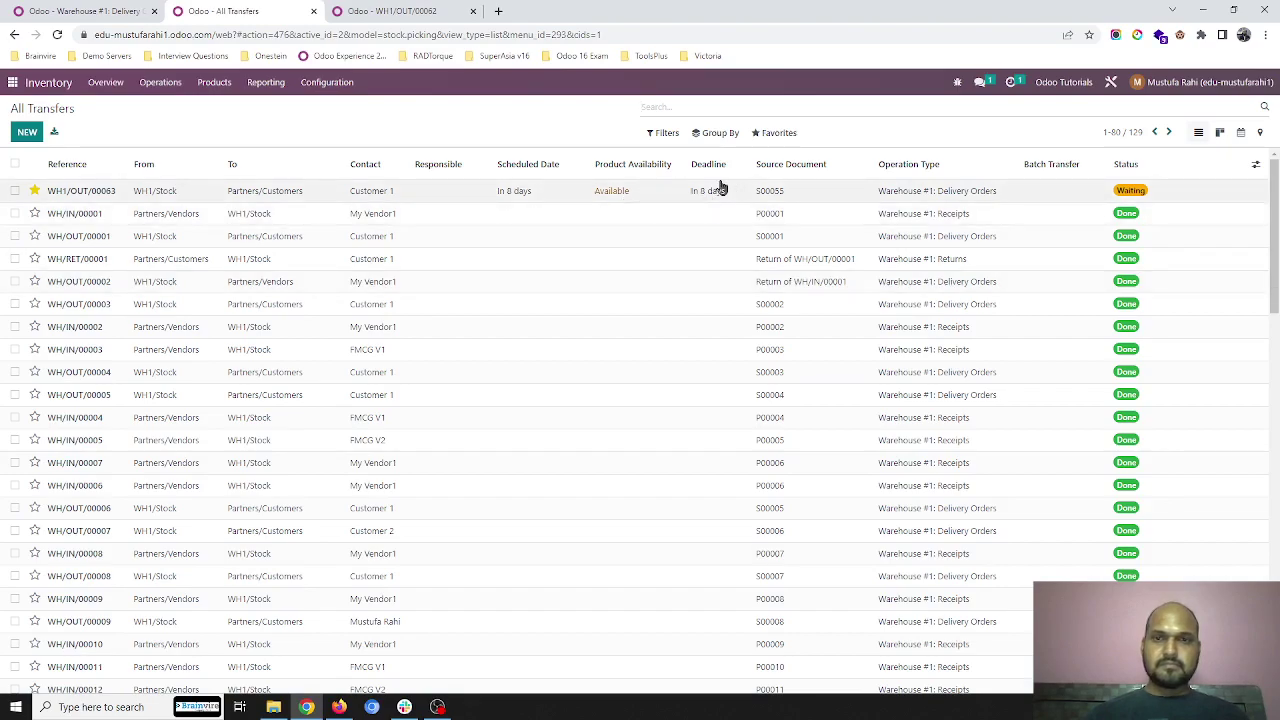
Find the starred delivery in the list of all transfers, open it and inspect its operations and detailed operations.
{"action": "scroll", "coordinate": [623, 457], "scroll_direction": "down", "scroll_amount": 10}
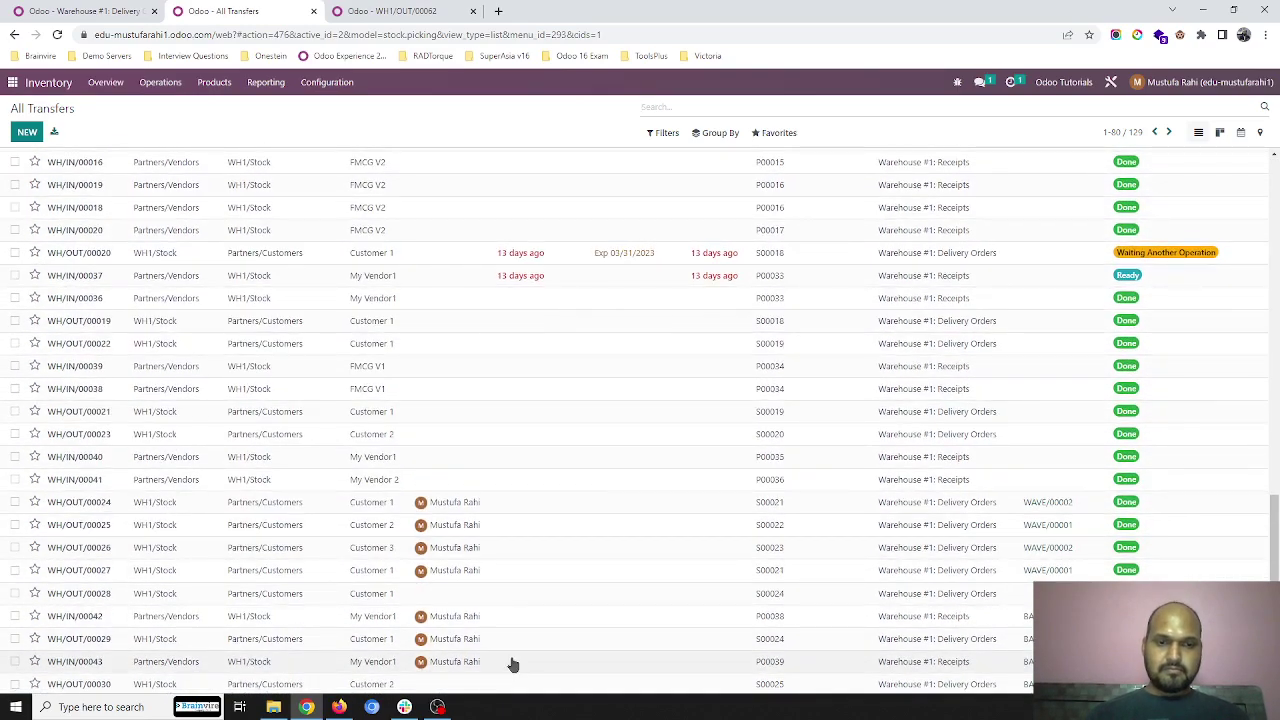
{"action": "scroll", "coordinate": [520, 660], "scroll_direction": "up", "scroll_amount": 10}
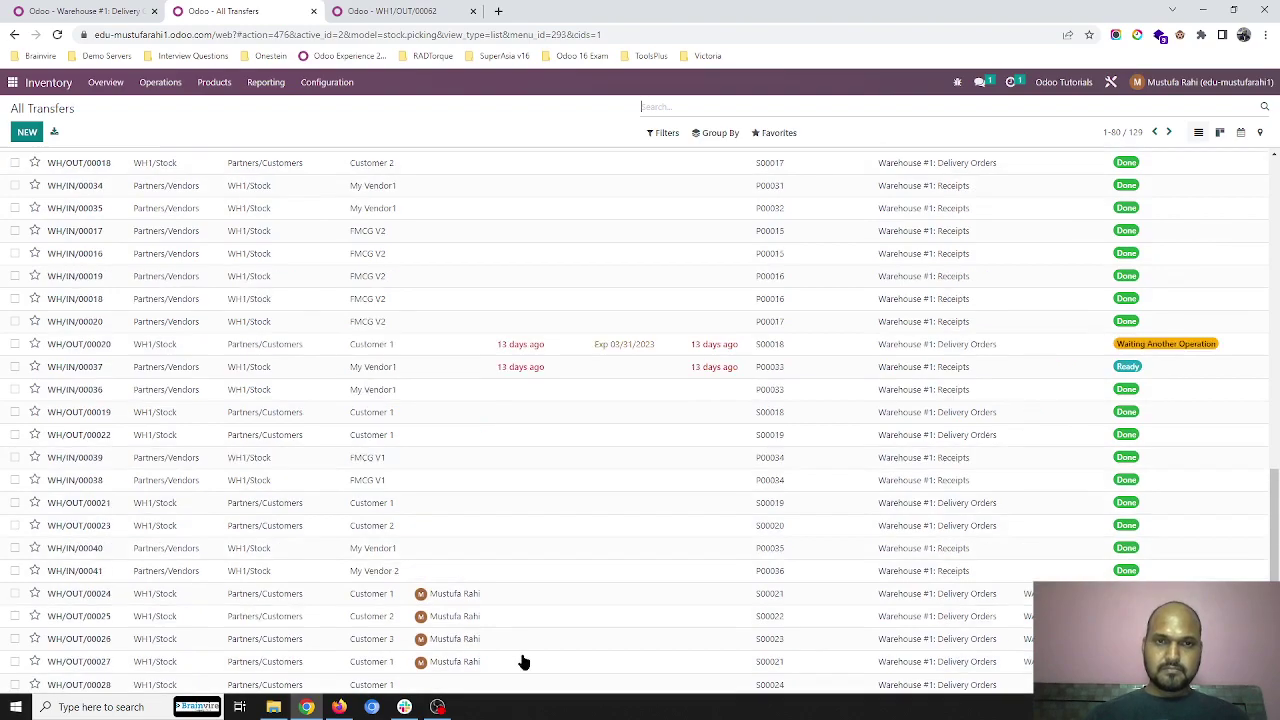
{"action": "left_click", "coordinate": [415, 190]}
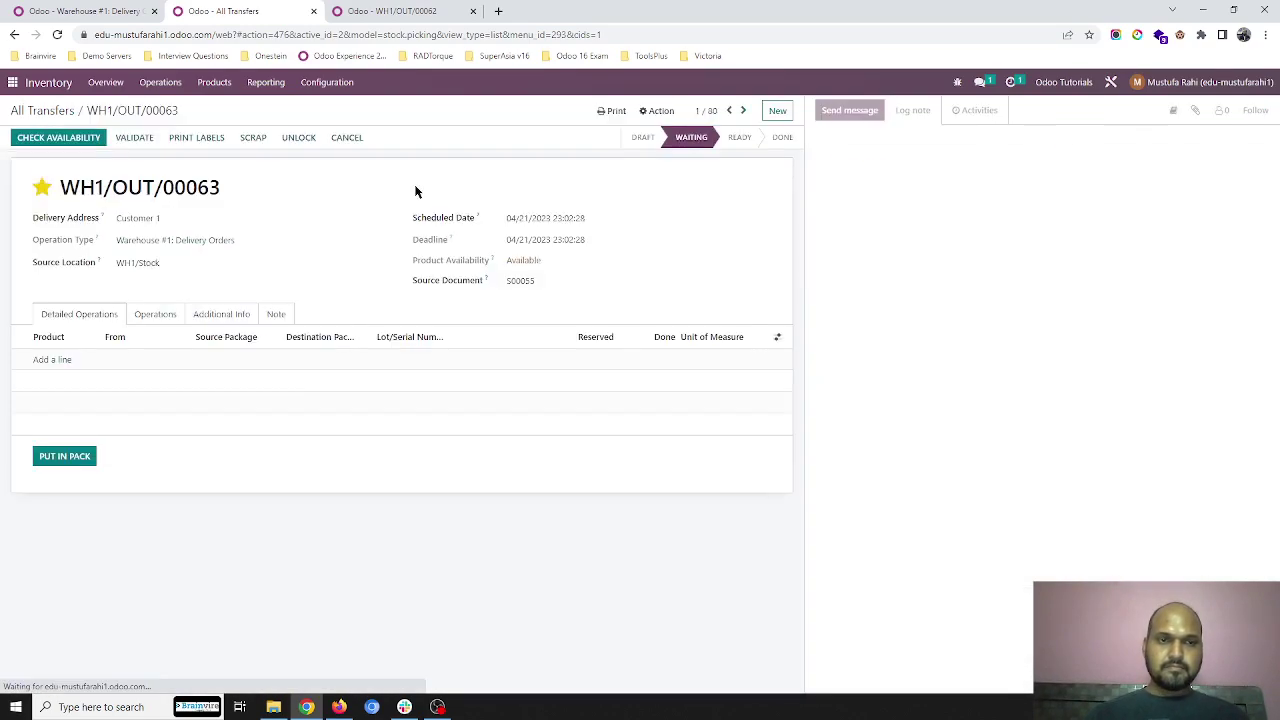
{"action": "left_click", "coordinate": [145, 316]}
{"action": "left_click", "coordinate": [93, 316]}
Check availability on the starred delivery to reserve its stock, and review the reserved quantity in both operations views.
{"action": "left_click", "coordinate": [84, 140]}
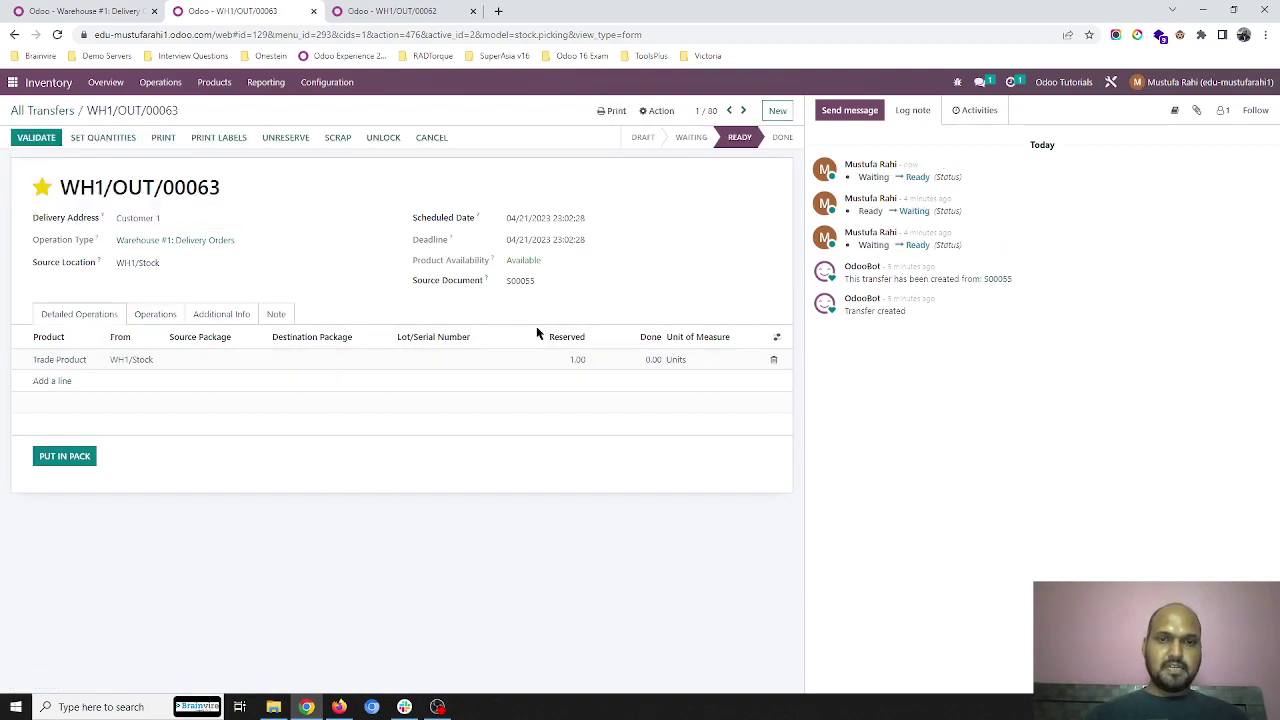
{"action": "left_click", "coordinate": [148, 315]}
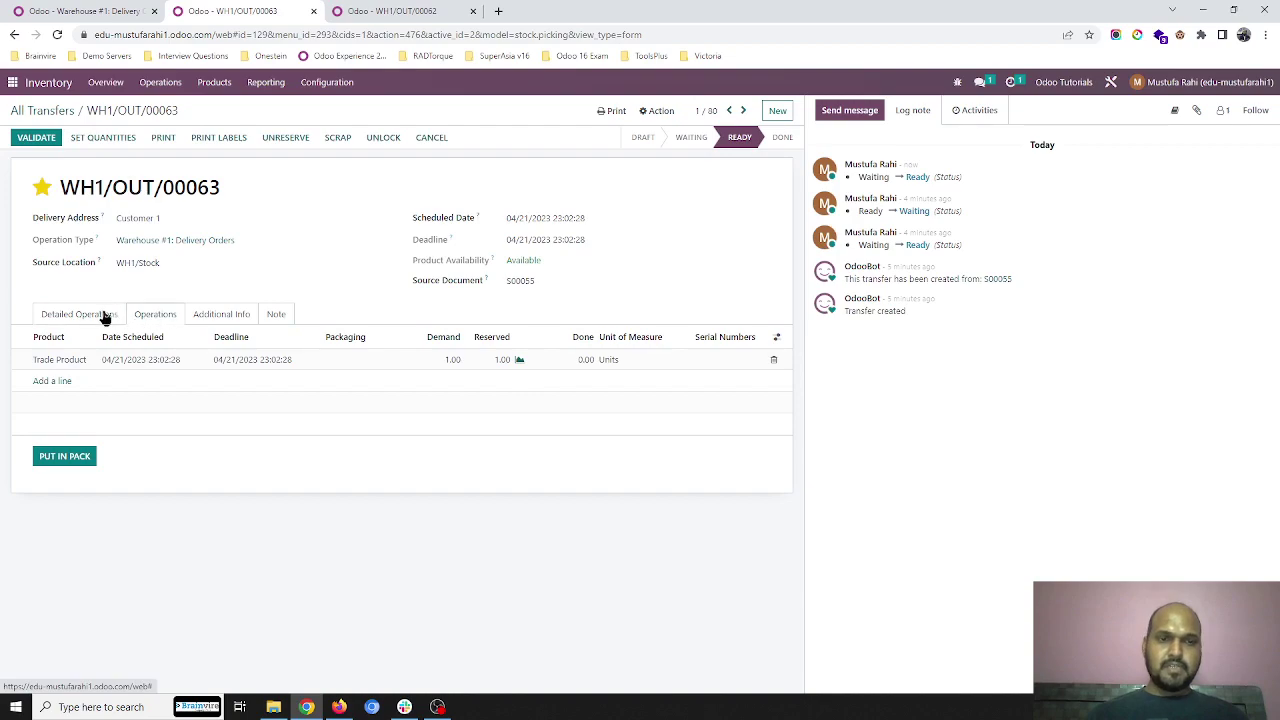
{"action": "left_click", "coordinate": [105, 318]}
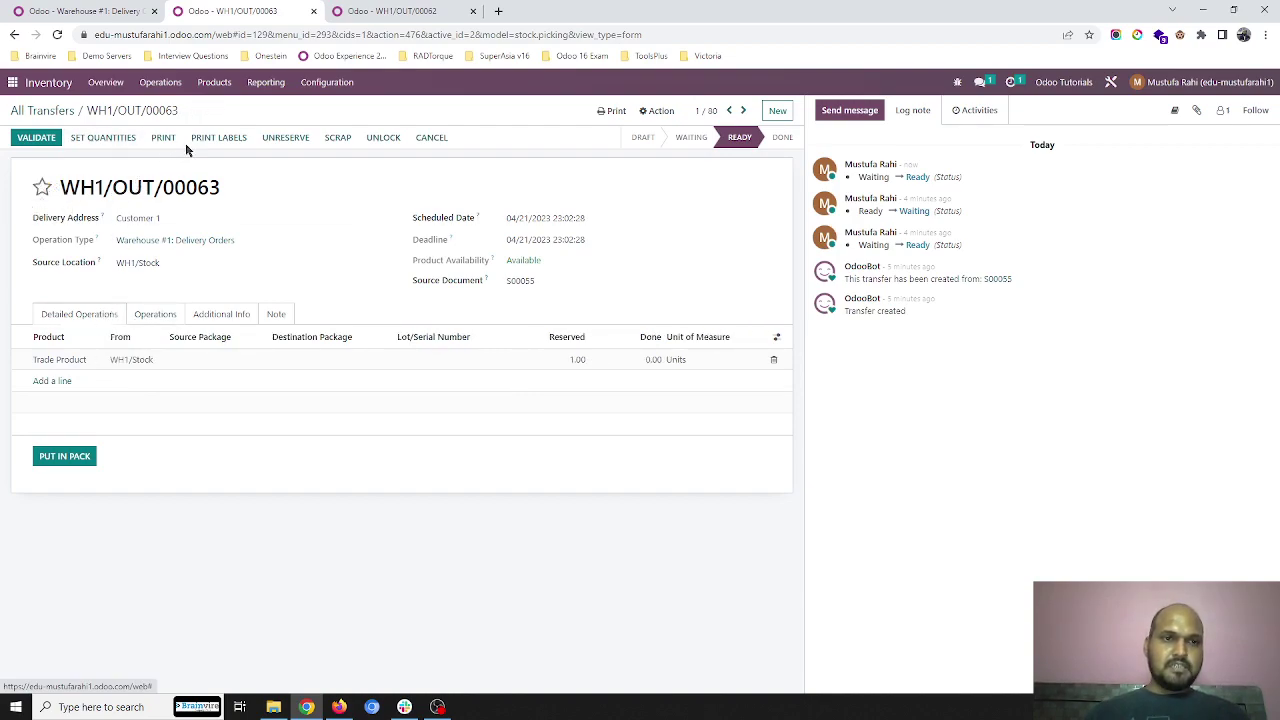
Remove the delivery's star, unreserve its stock, and look for it in the list of all transfers.
{"action": "left_click", "coordinate": [284, 139]}
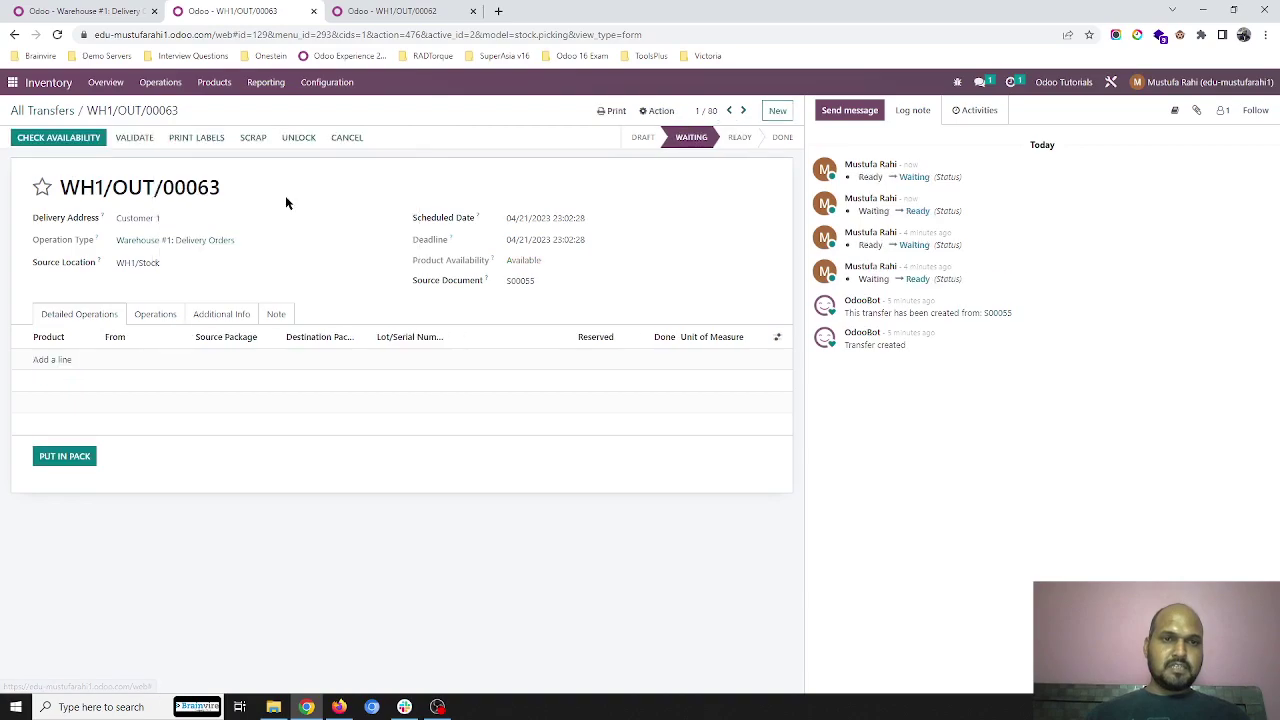
{"action": "left_click", "coordinate": [66, 112]}
{"action": "scroll", "coordinate": [360, 252], "scroll_direction": "down", "scroll_amount": 7}
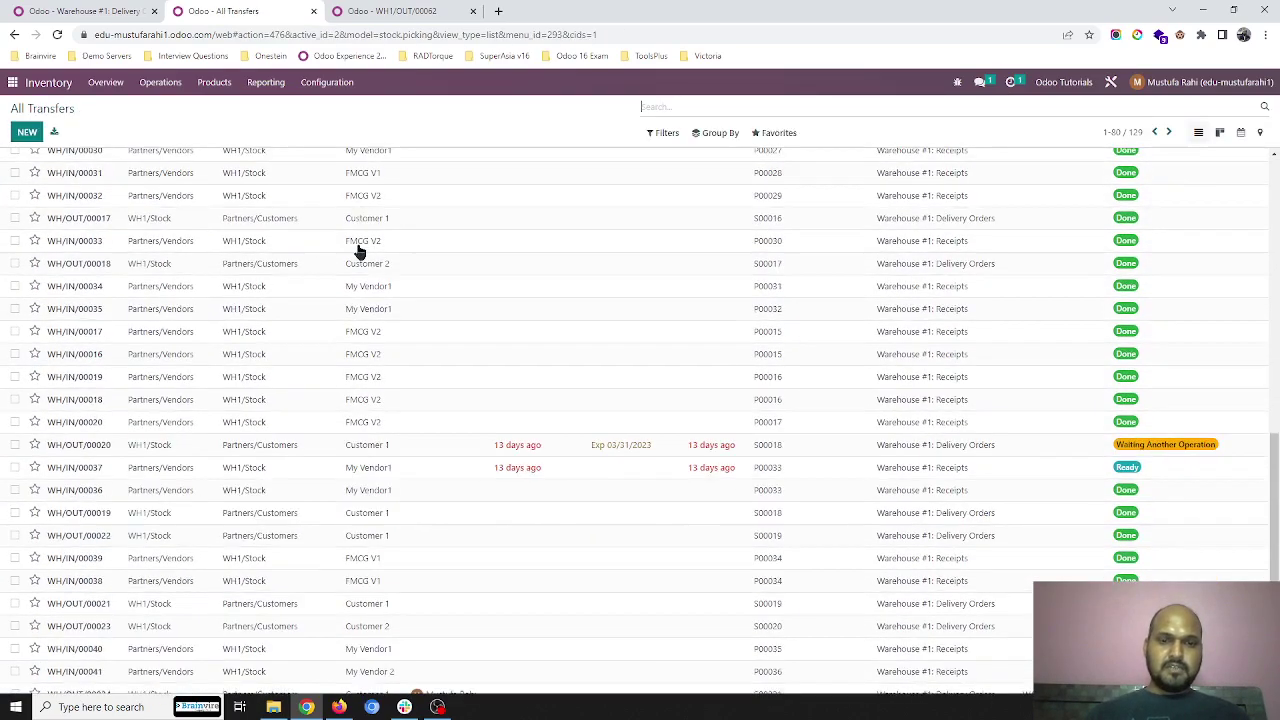
{"action": "scroll", "coordinate": [360, 252], "scroll_direction": "down", "scroll_amount": 5}
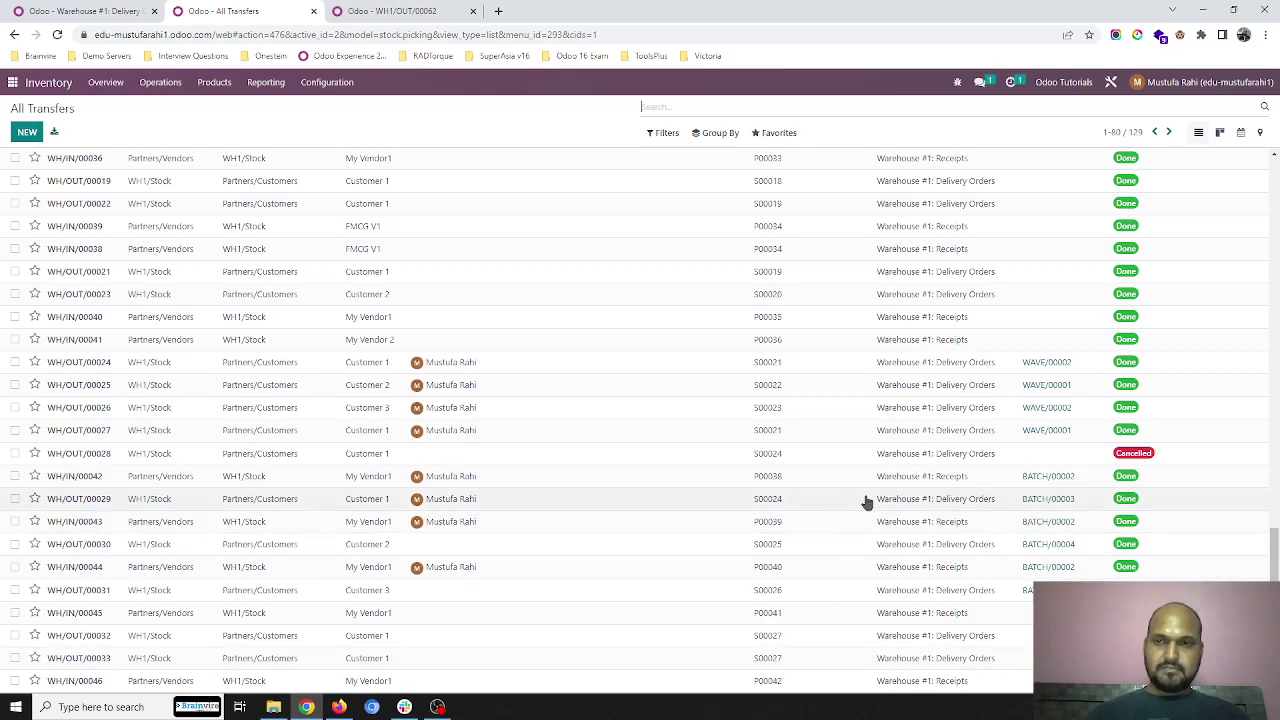
Open the Warehouse #1 Delivery Orders from the inventory overview and check where the unstarred delivery is listed.
{"action": "scroll", "coordinate": [866, 502], "scroll_direction": "up", "scroll_amount": 5}
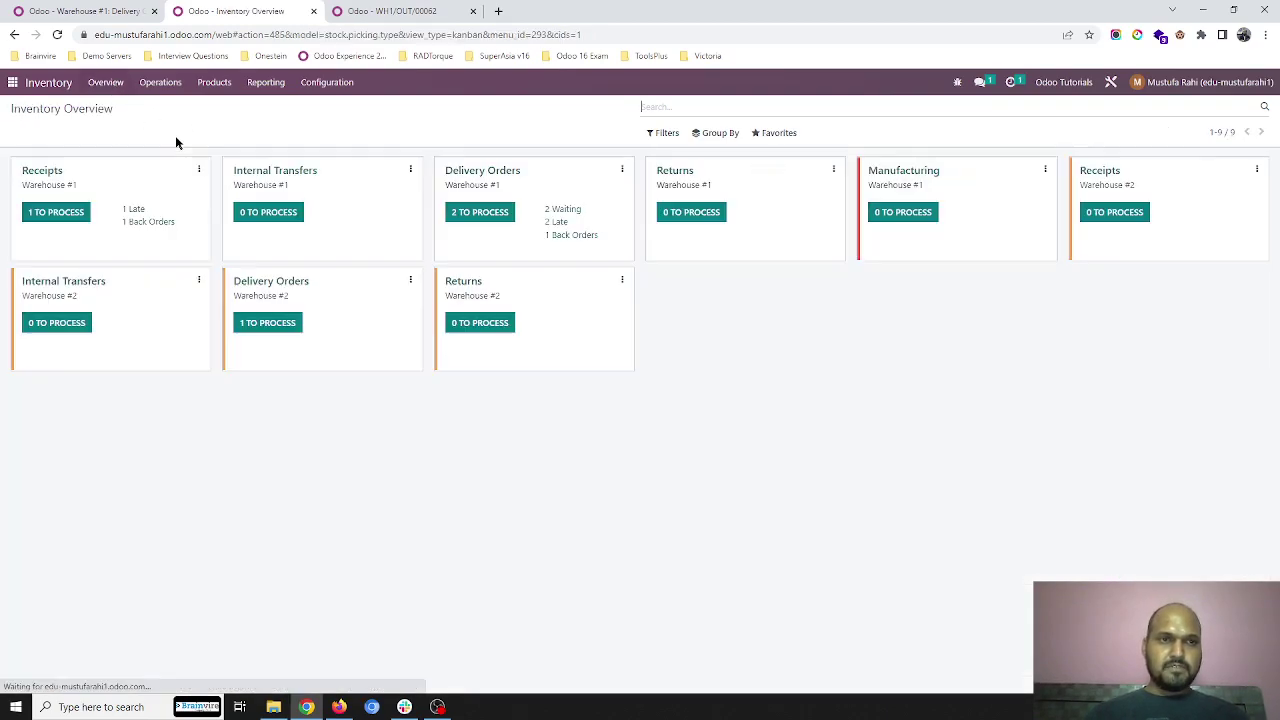
{"action": "left_click", "coordinate": [471, 175]}
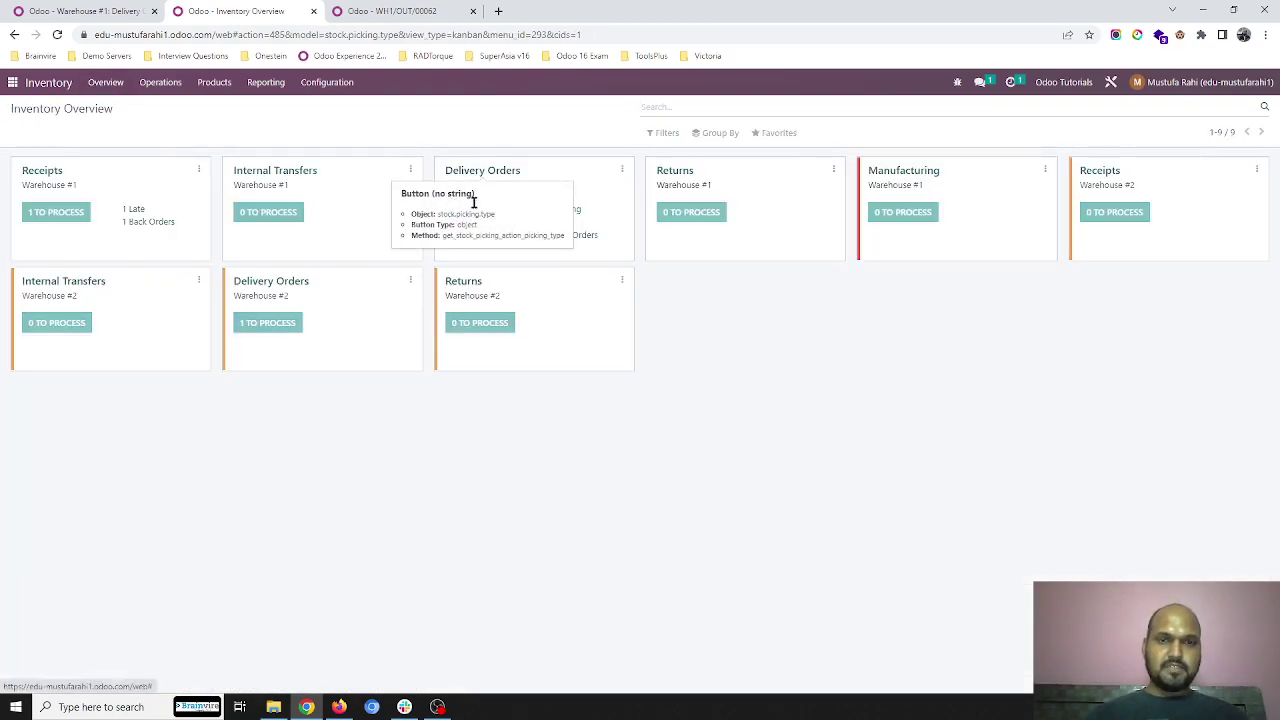
{"action": "scroll", "coordinate": [591, 448], "scroll_direction": "down", "scroll_amount": 10}
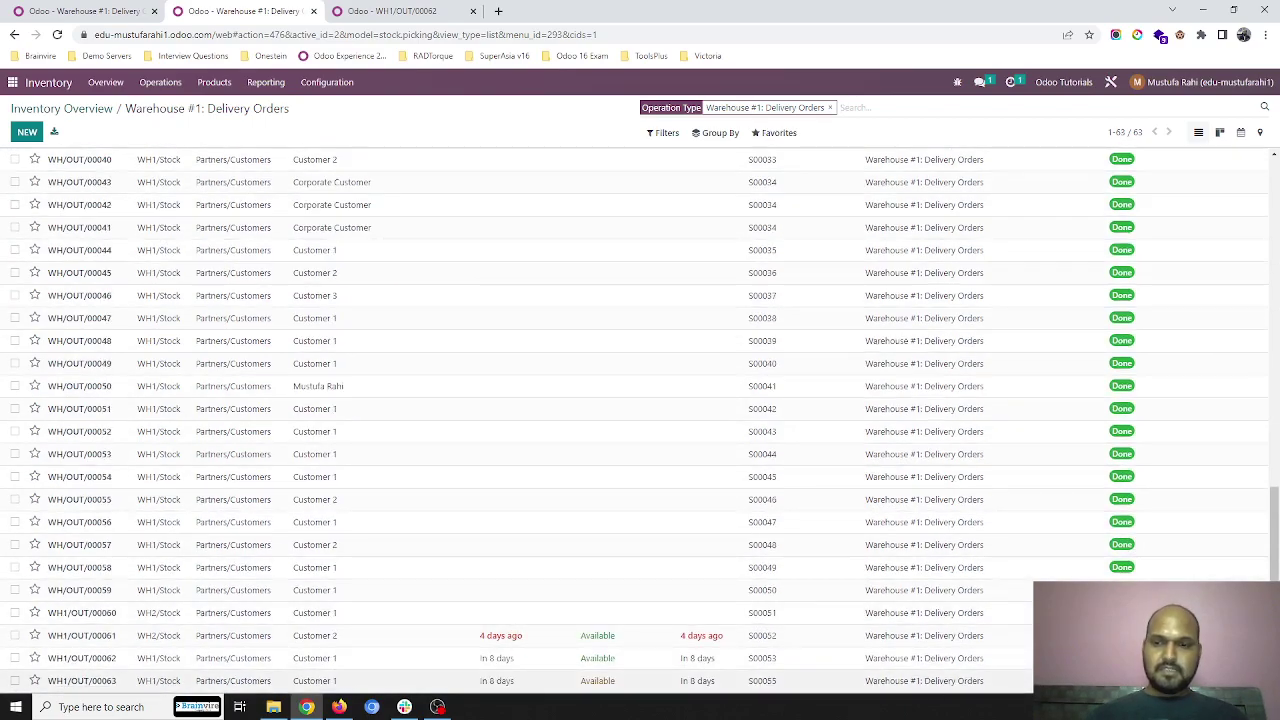
Run the Inventory scheduler and recheck the unstarred delivery in the Warehouse #1 Delivery Orders list.
{"action": "left_click", "coordinate": [160, 82]}
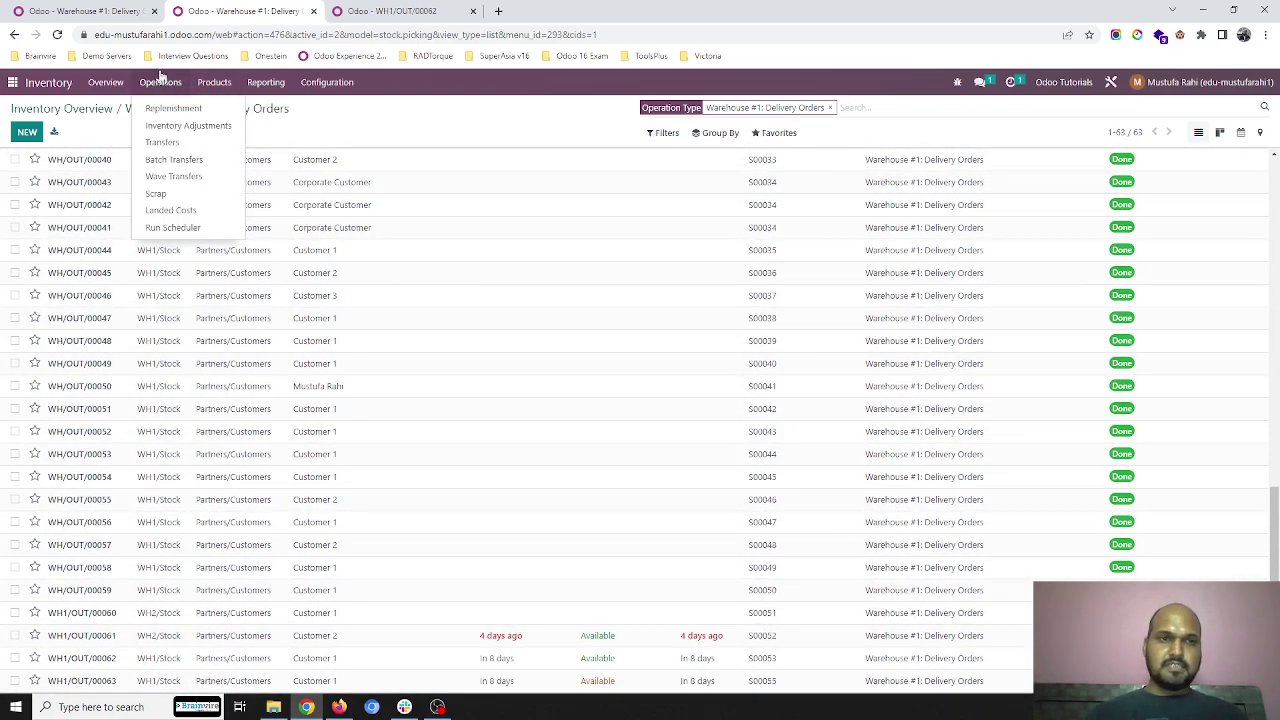
{"action": "left_click", "coordinate": [172, 227]}
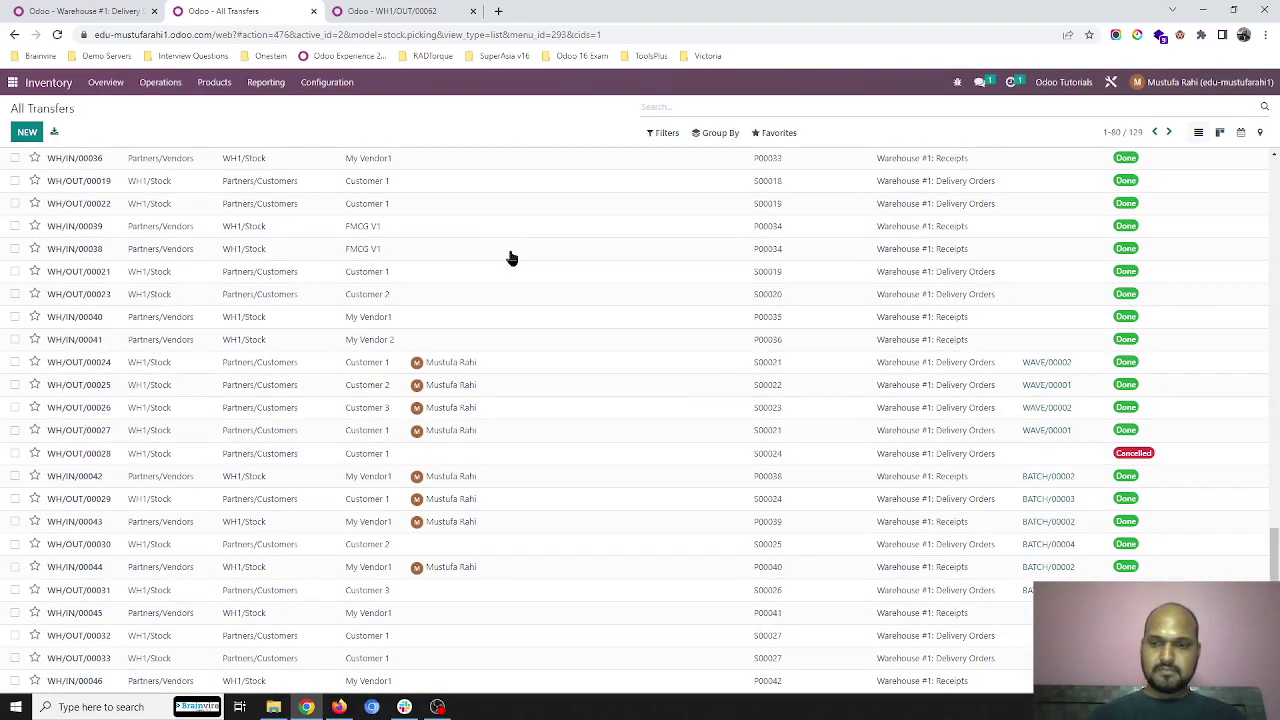
{"action": "scroll", "coordinate": [523, 380], "scroll_direction": "up", "scroll_amount": 10}
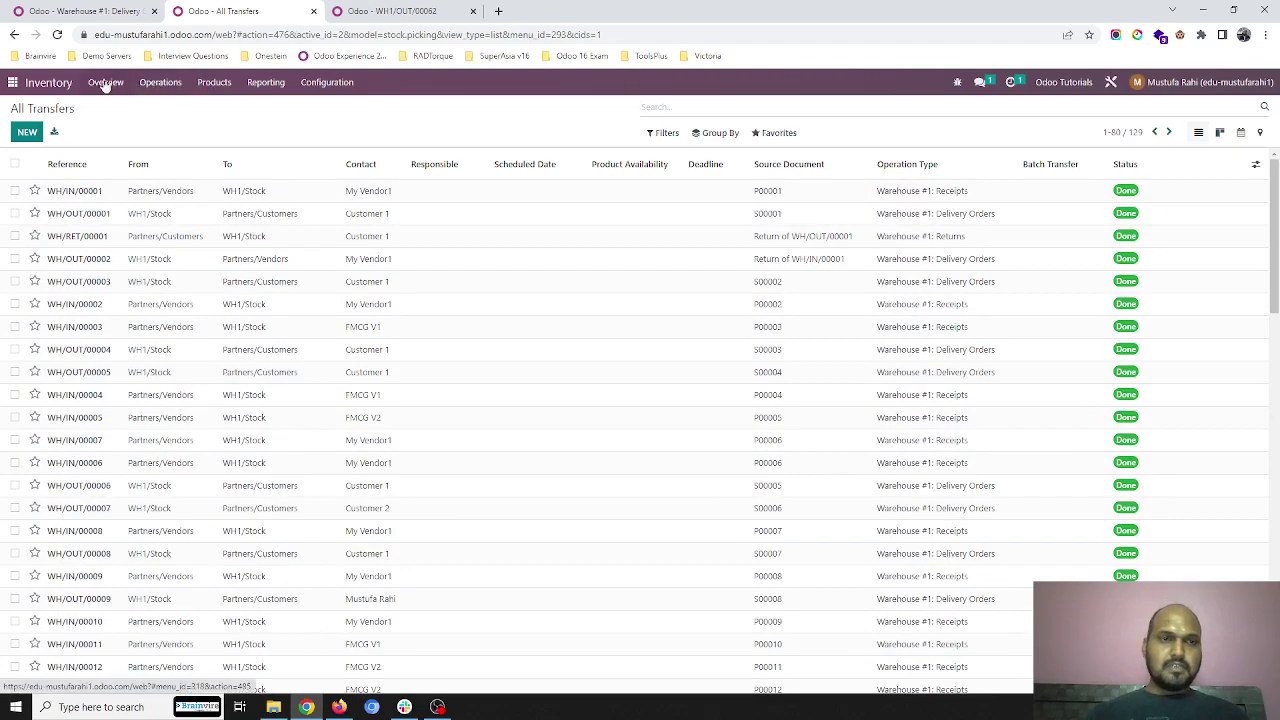
{"action": "left_click", "coordinate": [106, 83]}
{"action": "left_click", "coordinate": [485, 172]}
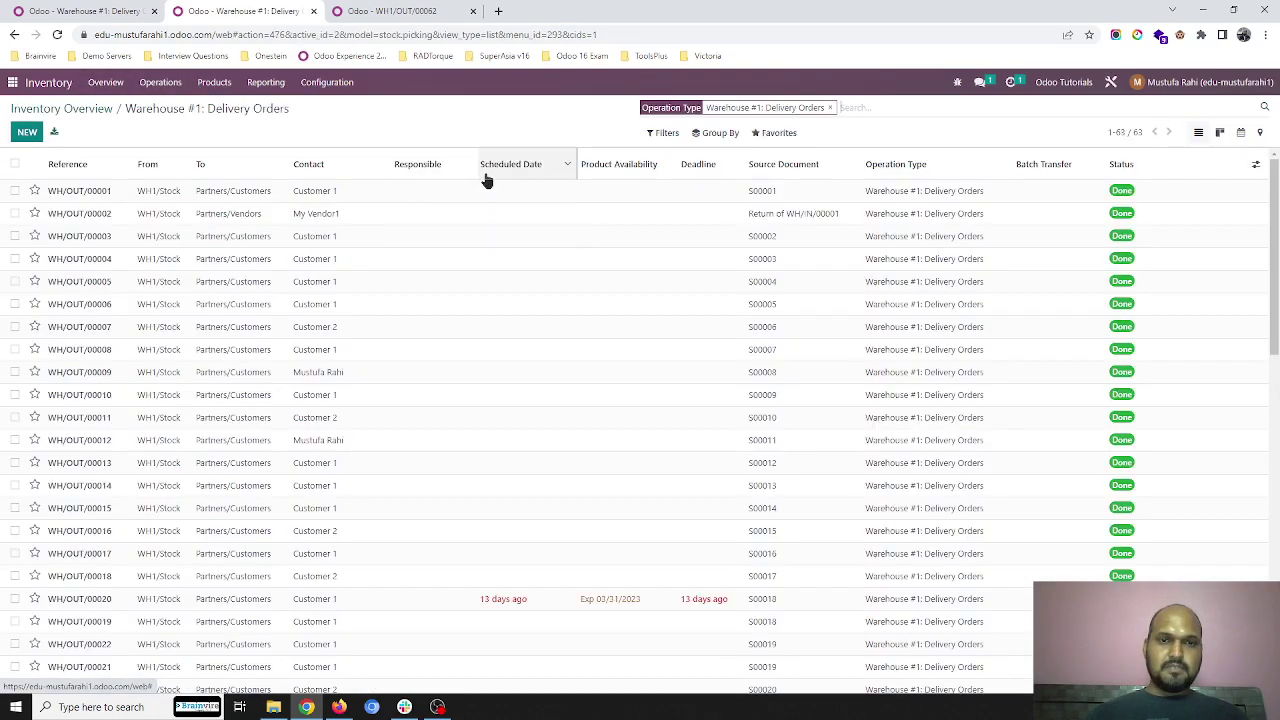
{"action": "scroll", "coordinate": [520, 323], "scroll_direction": "down", "scroll_amount": 10}
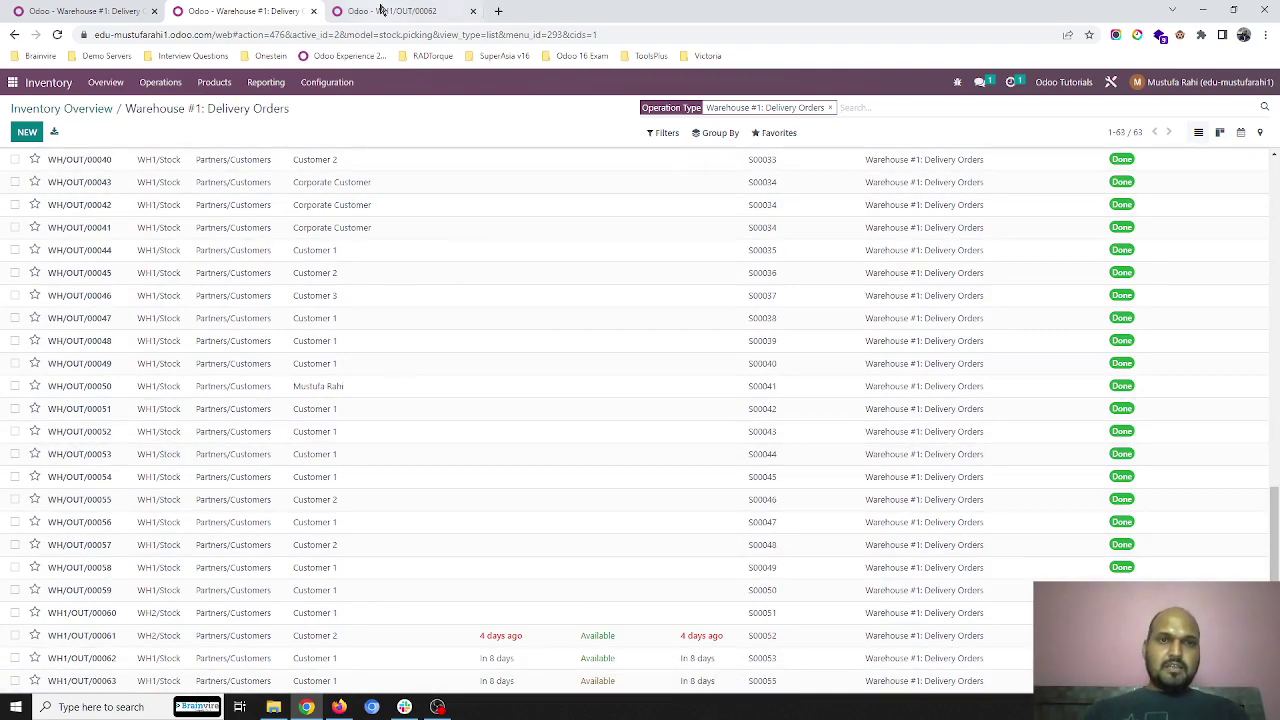
Return the sales page to the quotations list and check the reservation method of the Warehouse #2 Delivery Orders operation type.
{"action": "left_click", "coordinate": [380, 10]}
{"action": "left_click", "coordinate": [99, 112]}
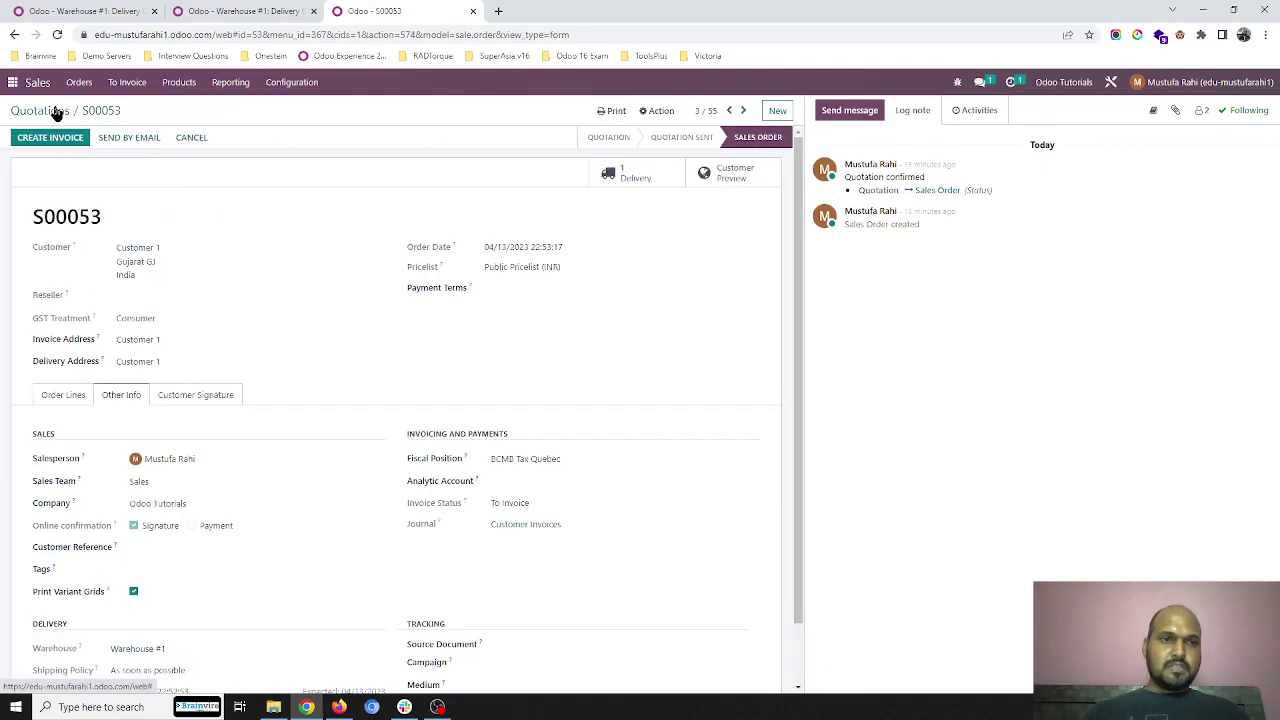
{"action": "left_click", "coordinate": [45, 112]}
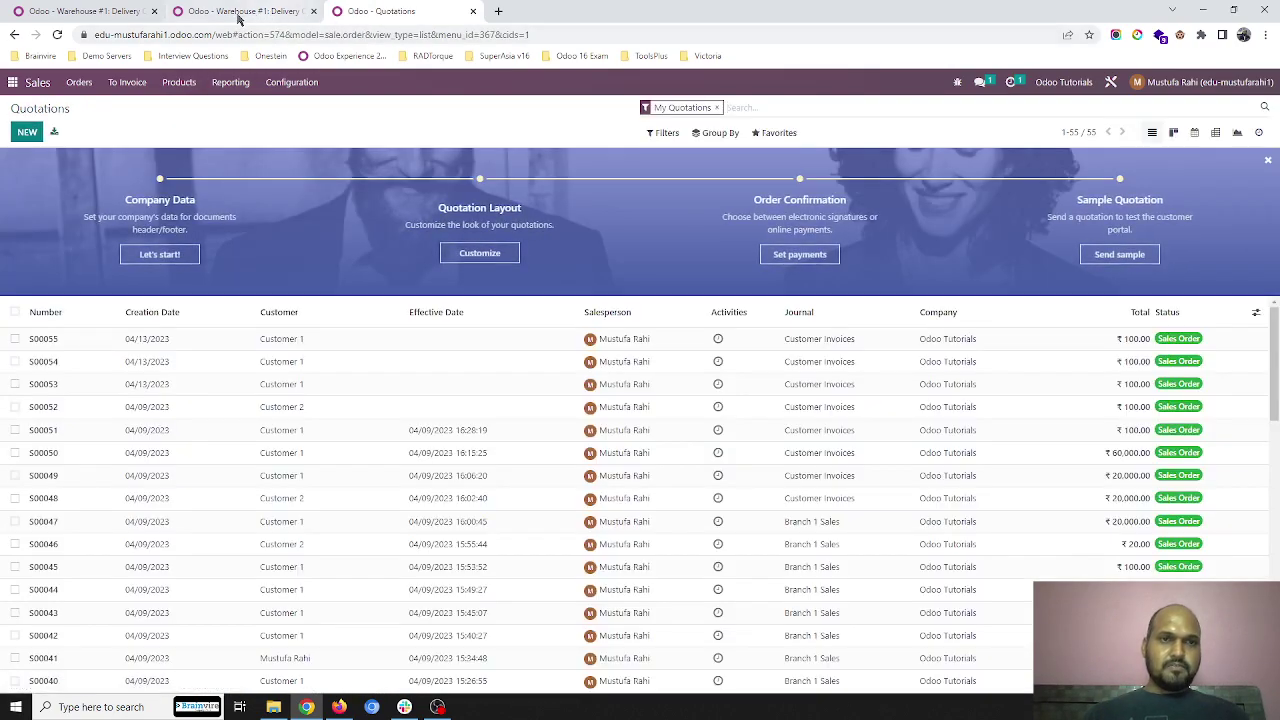
{"action": "left_click", "coordinate": [112, 14]}
{"action": "left_click", "coordinate": [67, 112]}
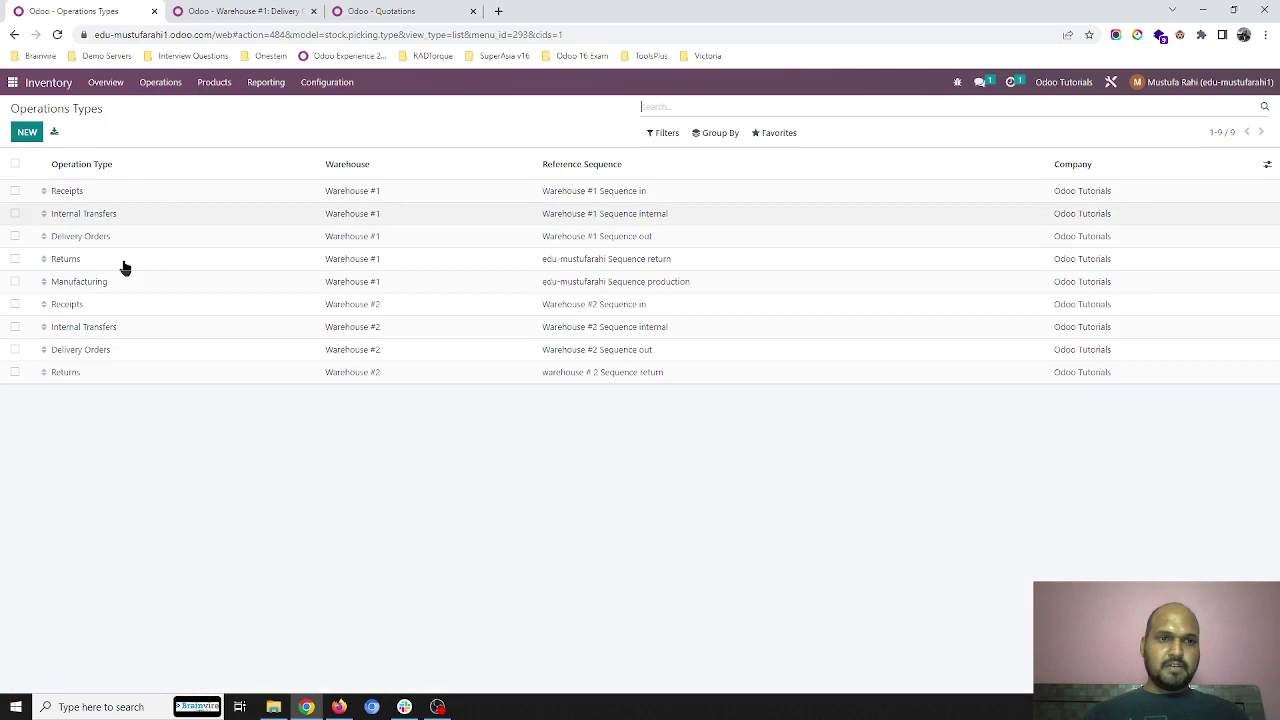
{"action": "left_click", "coordinate": [114, 350]}
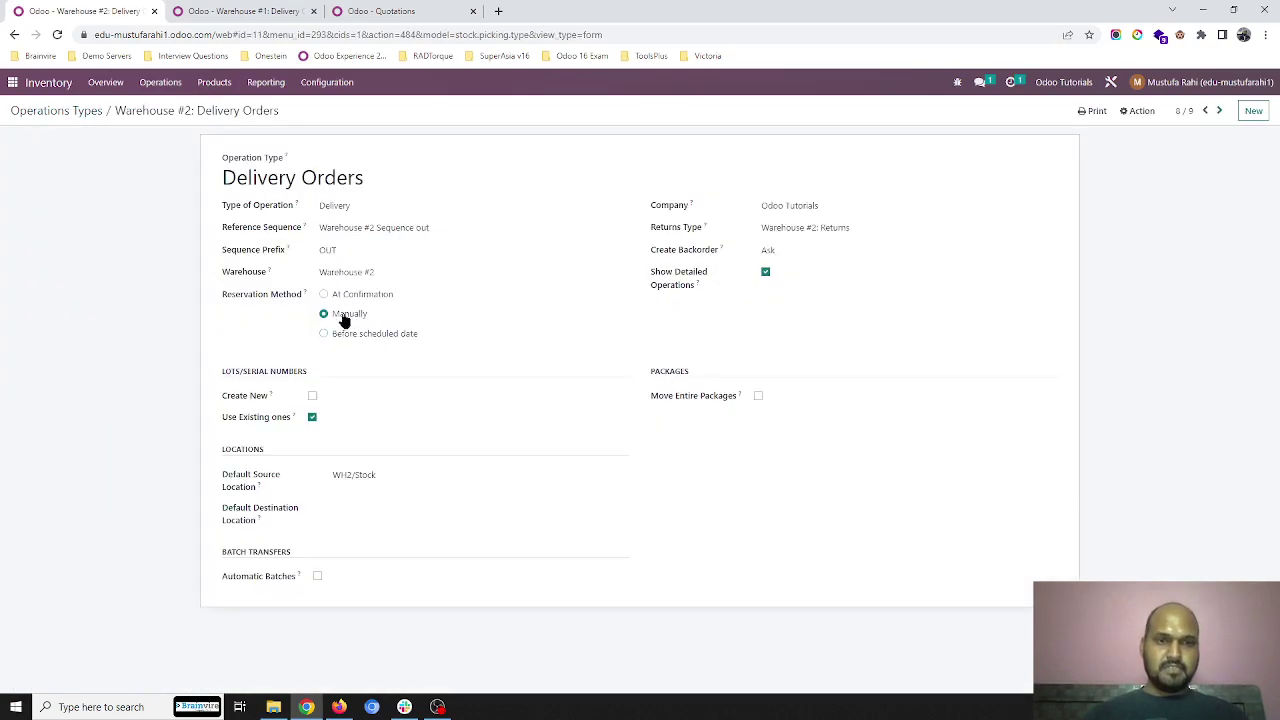
Open the newest sales order in the quotations list and duplicate it.
{"action": "left_click", "coordinate": [352, 11]}
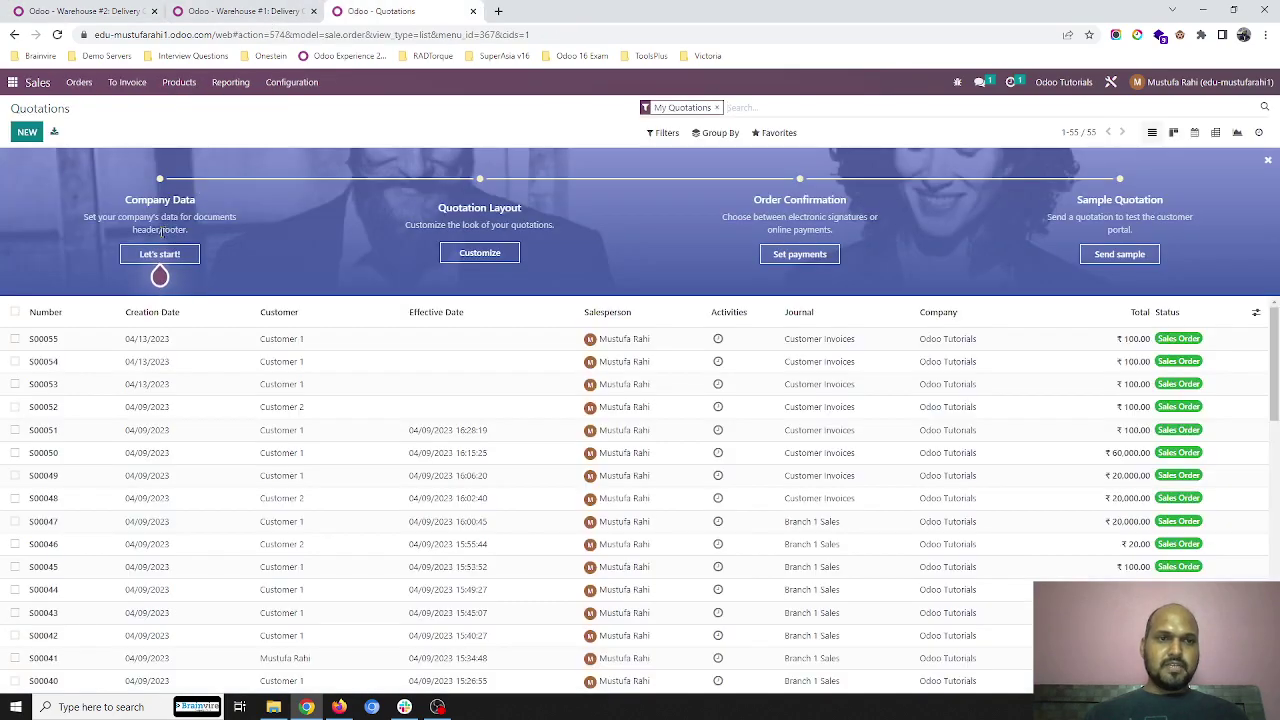
{"action": "left_click", "coordinate": [130, 339]}
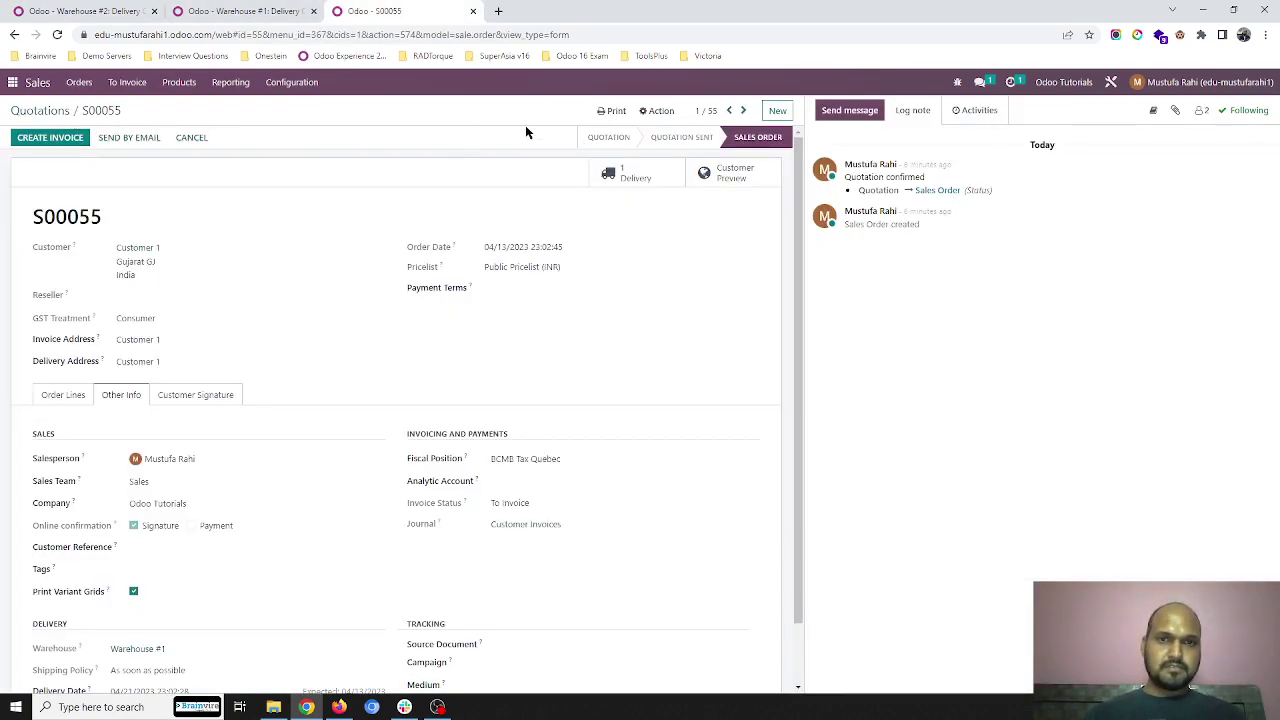
{"action": "left_click", "coordinate": [656, 112]}
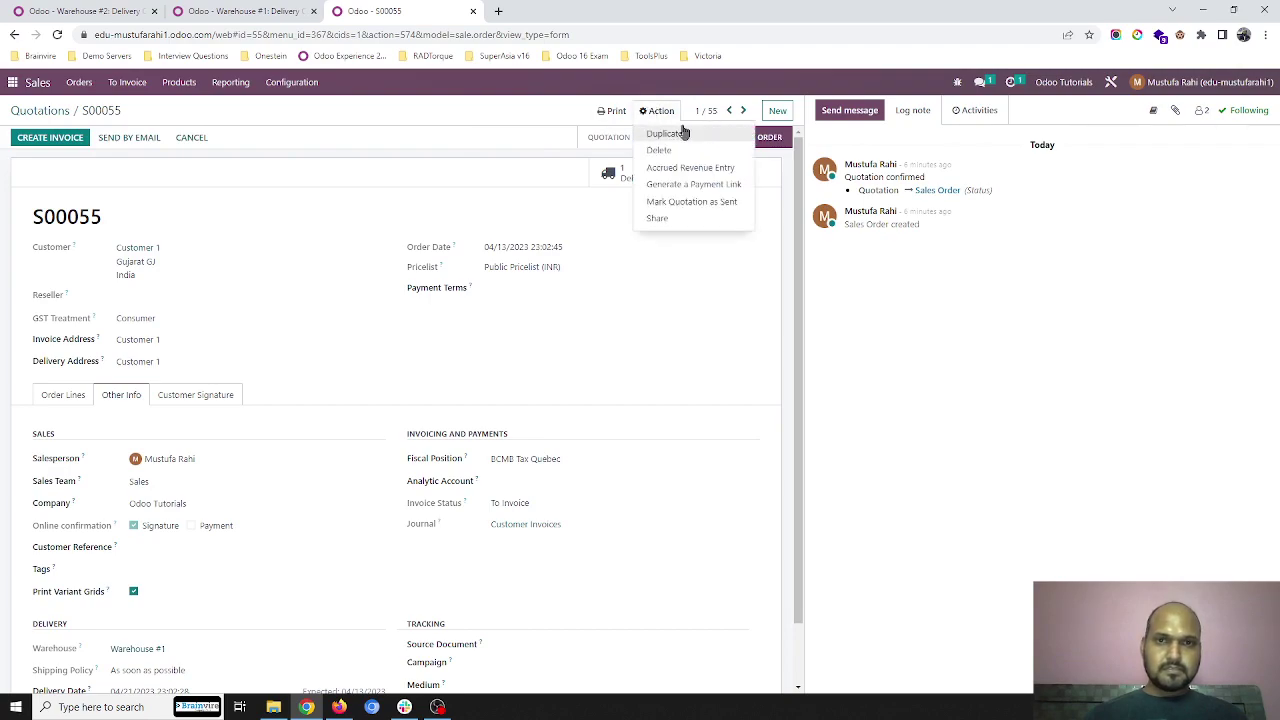
{"action": "left_click", "coordinate": [684, 137]}
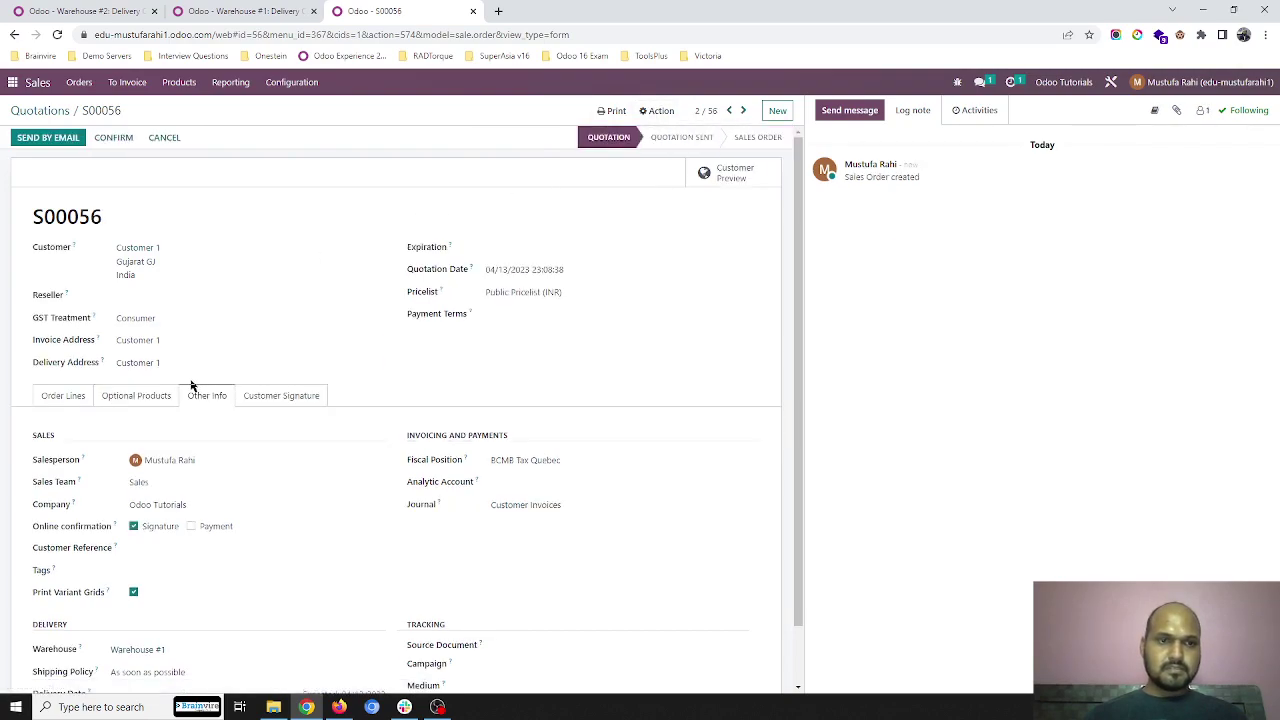
Set the duplicated quotation's warehouse to Warehouse #2 and its delivery date to 04/15/2023.
{"action": "scroll", "coordinate": [176, 522], "scroll_direction": "down", "scroll_amount": 1}
{"action": "left_click", "coordinate": [154, 583]}
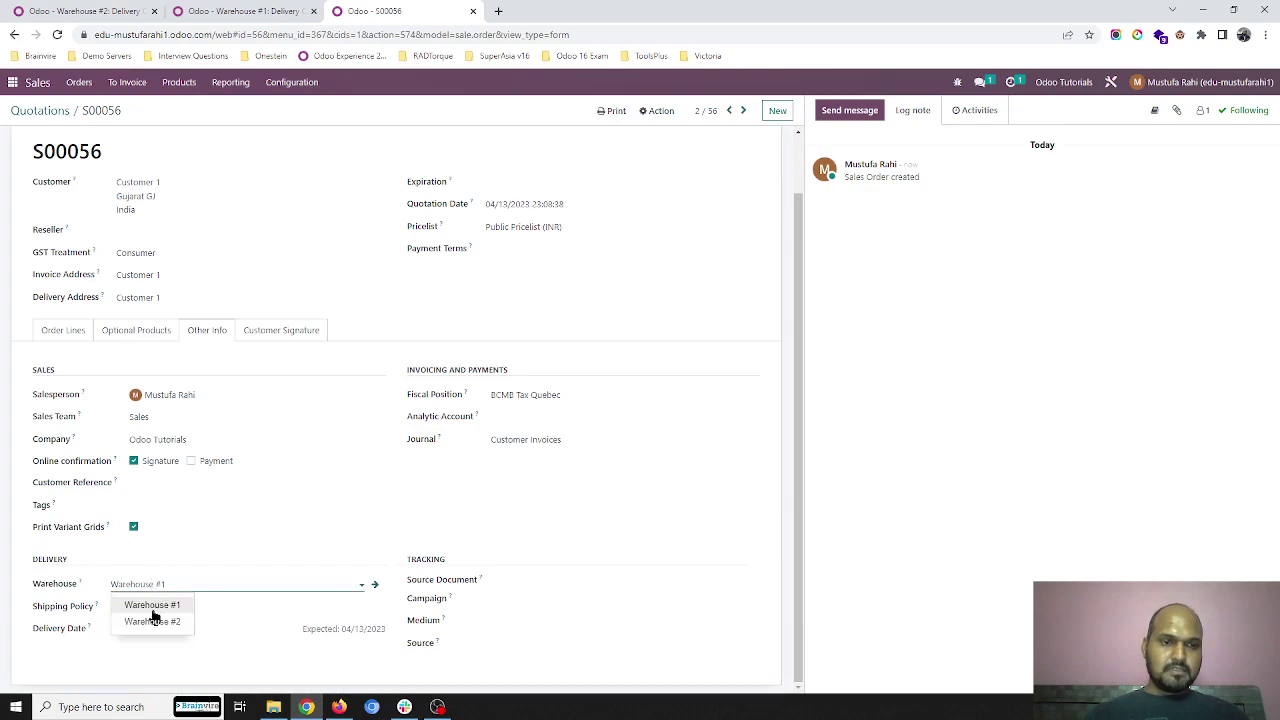
{"action": "left_click", "coordinate": [154, 614]}
{"action": "left_click", "coordinate": [182, 632]}
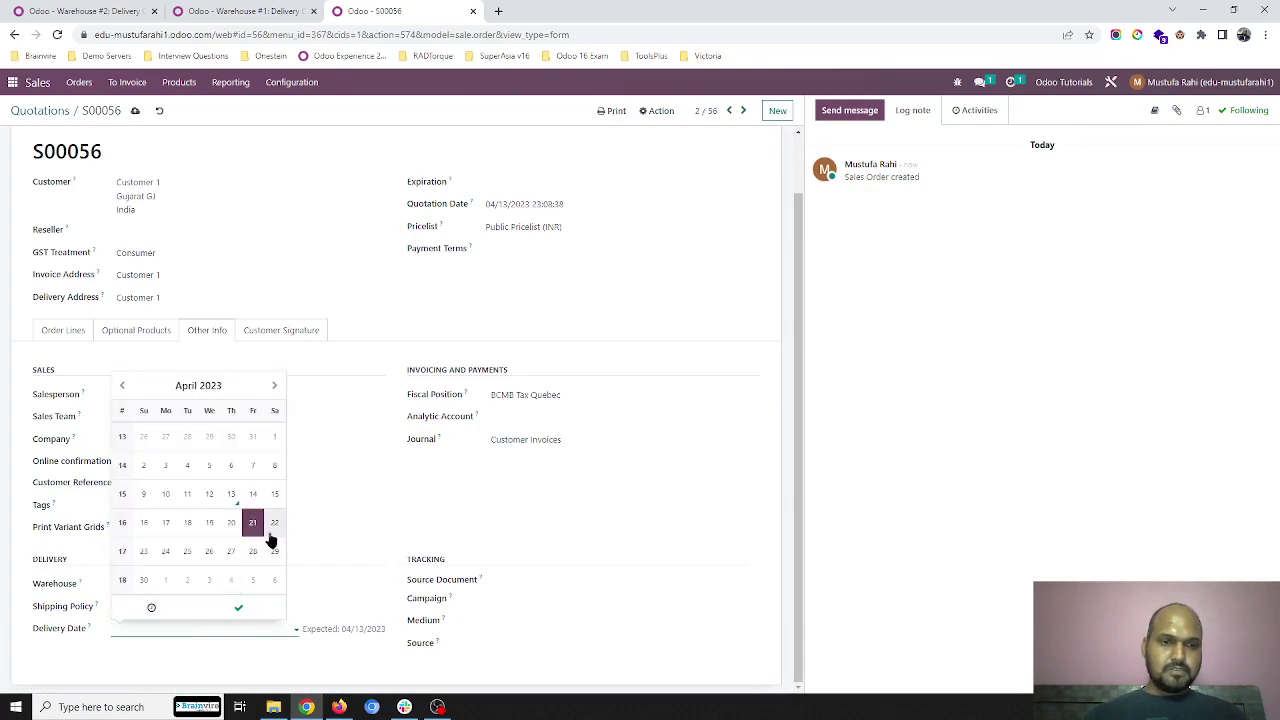
{"action": "left_click", "coordinate": [274, 493]}
{"action": "left_click", "coordinate": [271, 257]}
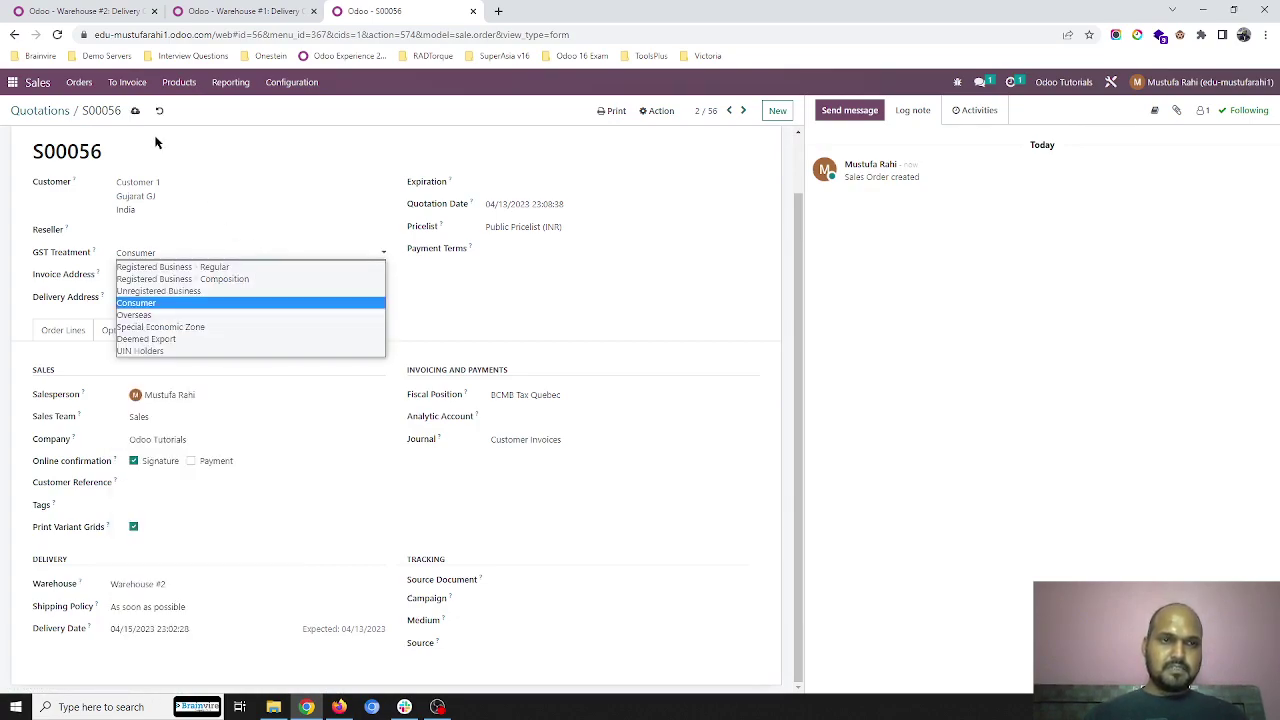
Save and confirm the duplicated quotation, and view its linked delivery order.
{"action": "left_click", "coordinate": [135, 111]}
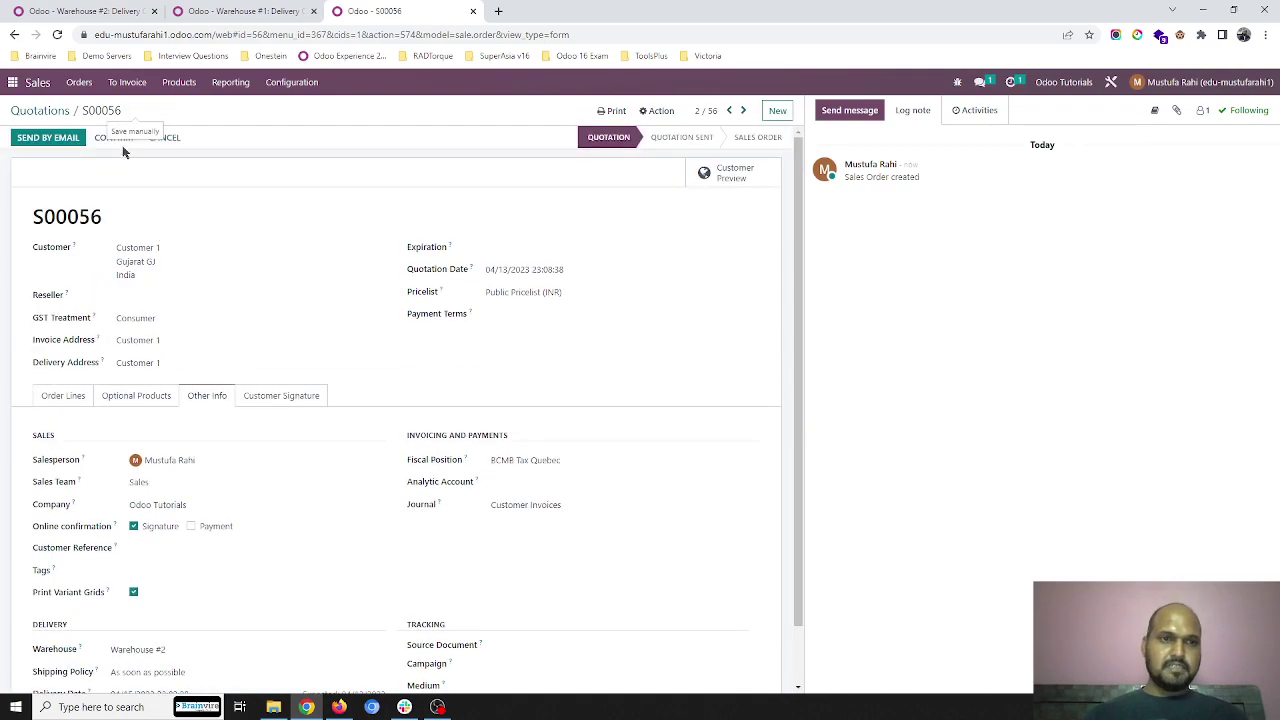
{"action": "left_click", "coordinate": [111, 142]}
{"action": "left_click", "coordinate": [620, 172]}
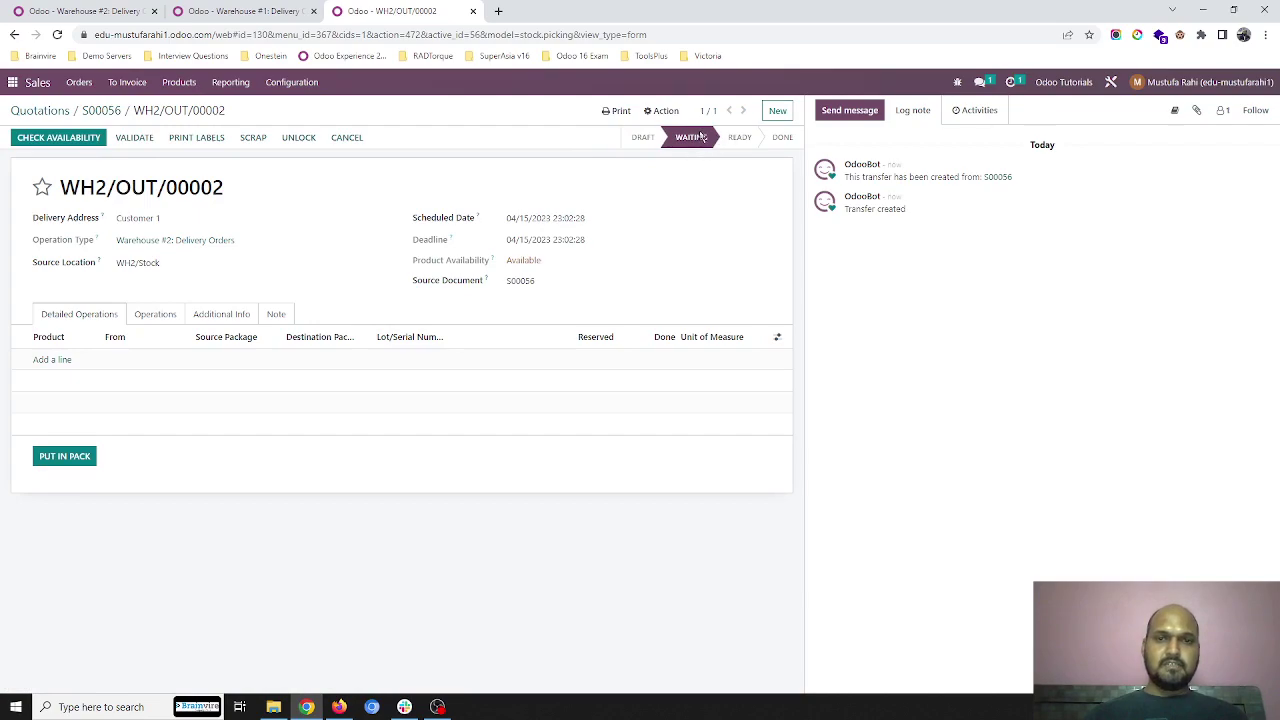
Open the waiting delivery in the Warehouse #2 Delivery Orders list and check availability to reserve its stock manually.
{"action": "left_click", "coordinate": [245, 11]}
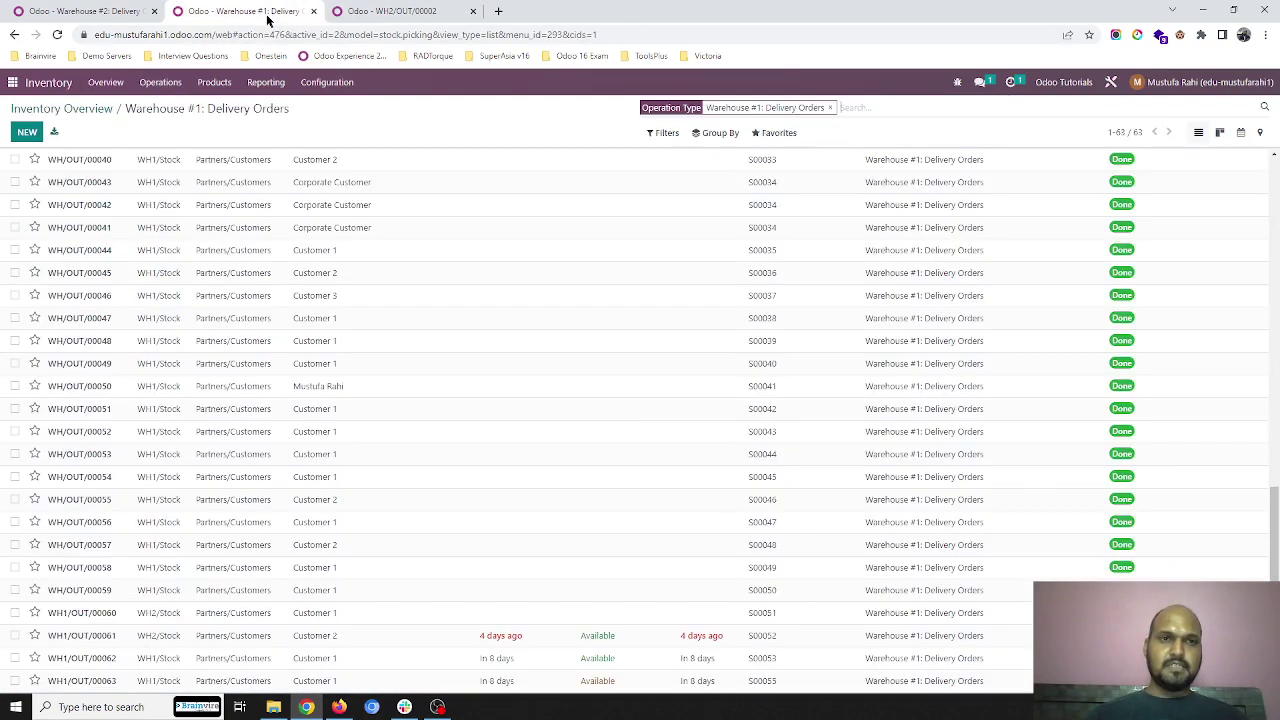
{"action": "left_click", "coordinate": [104, 110]}
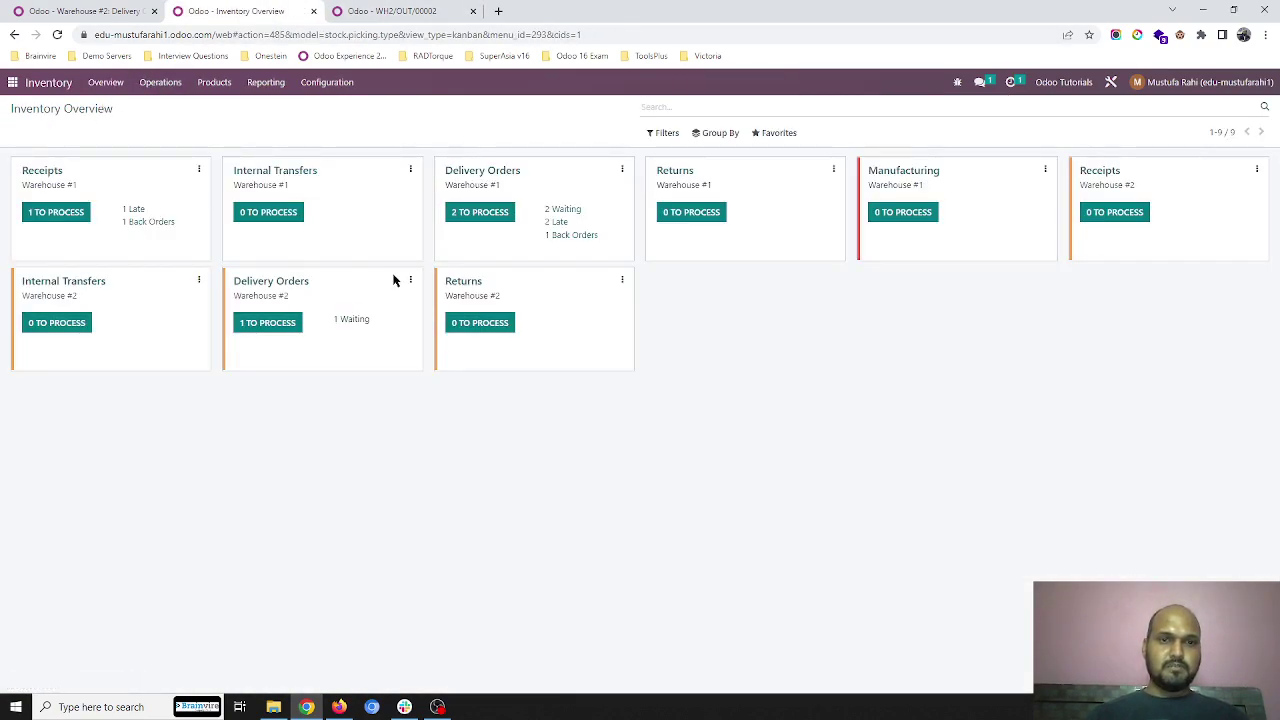
{"action": "left_click", "coordinate": [277, 282]}
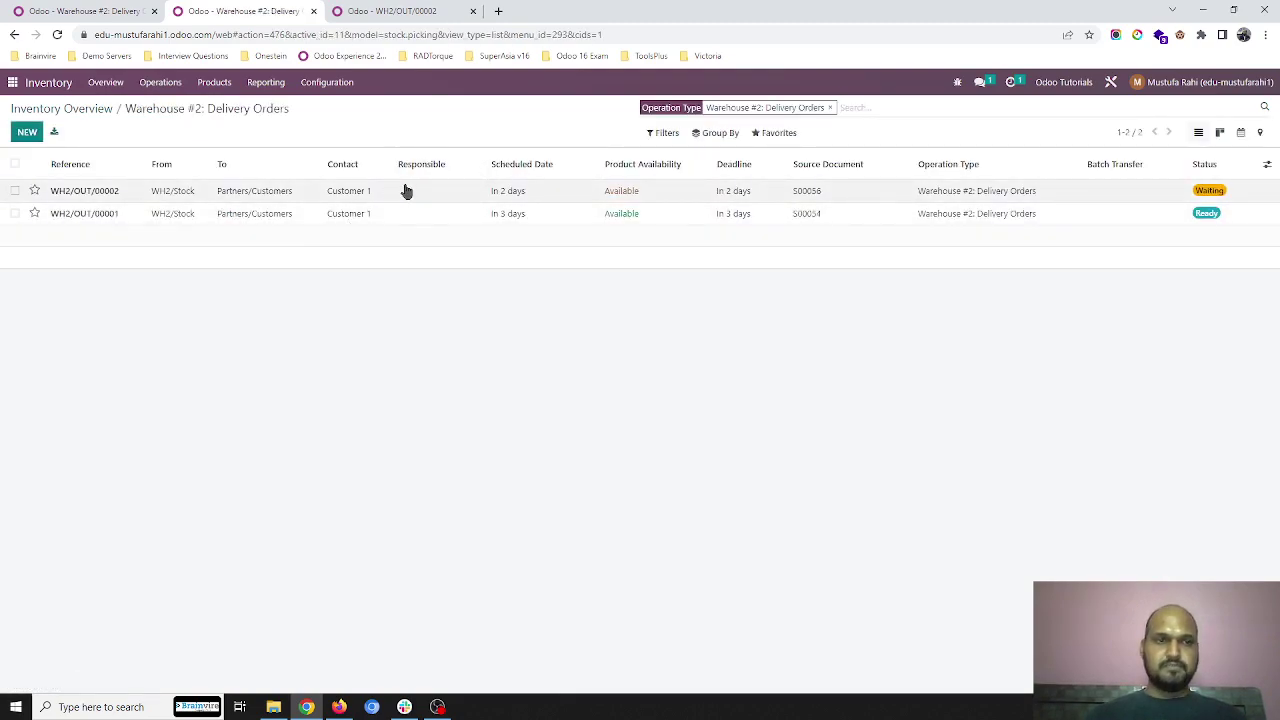
{"action": "left_click", "coordinate": [313, 192]}
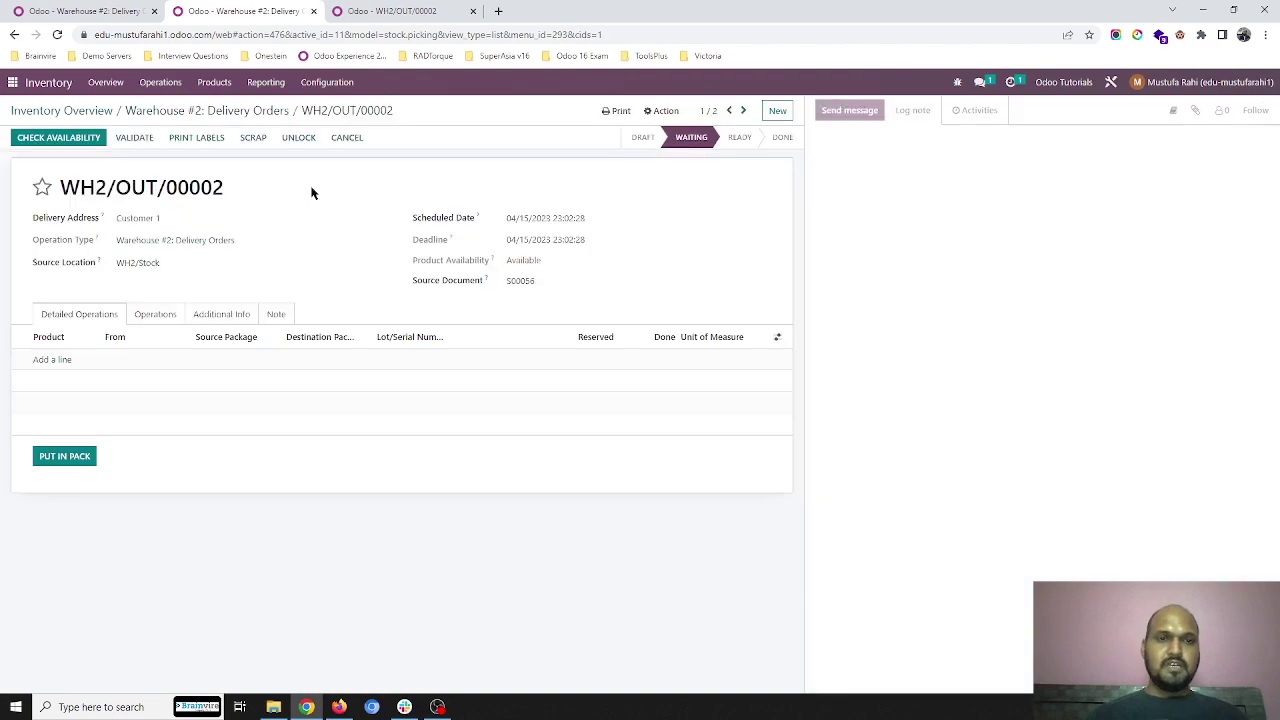
{"action": "left_click", "coordinate": [87, 139]}
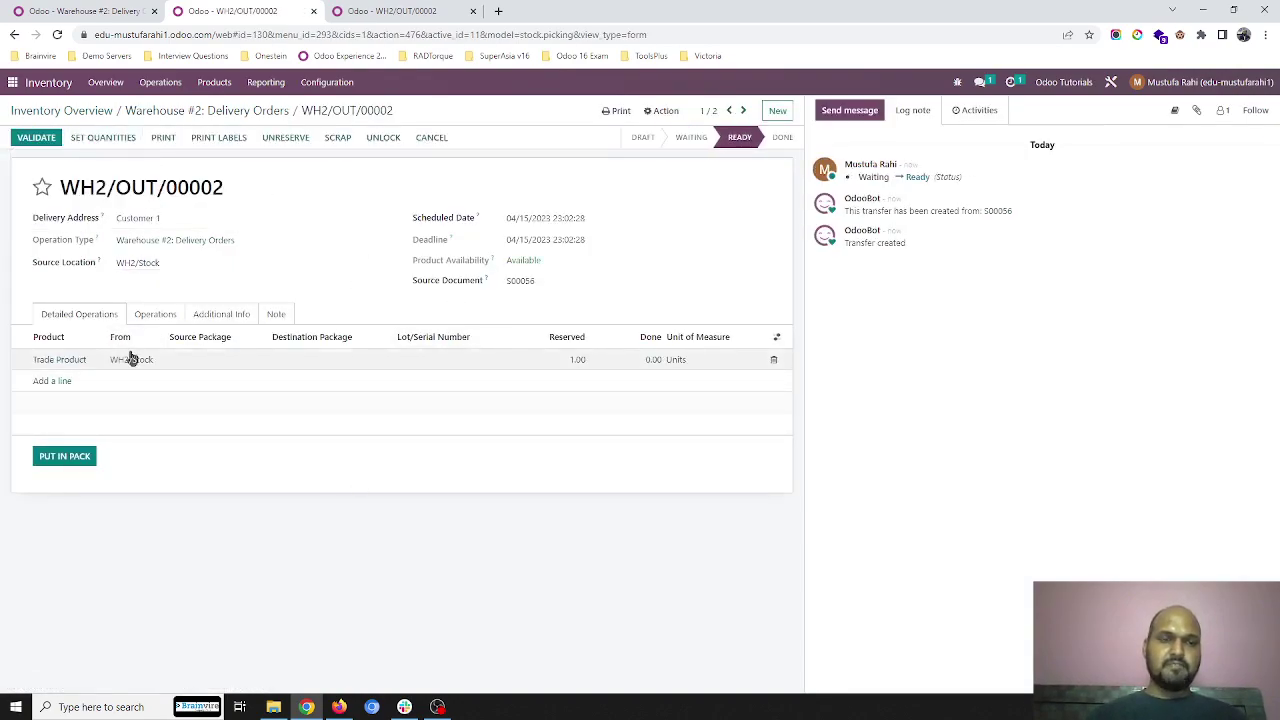
Open the newest sales order, S00056, in the Sales quotations list and duplicate it.
{"action": "left_click", "coordinate": [186, 112]}
{"action": "left_click", "coordinate": [84, 110]}
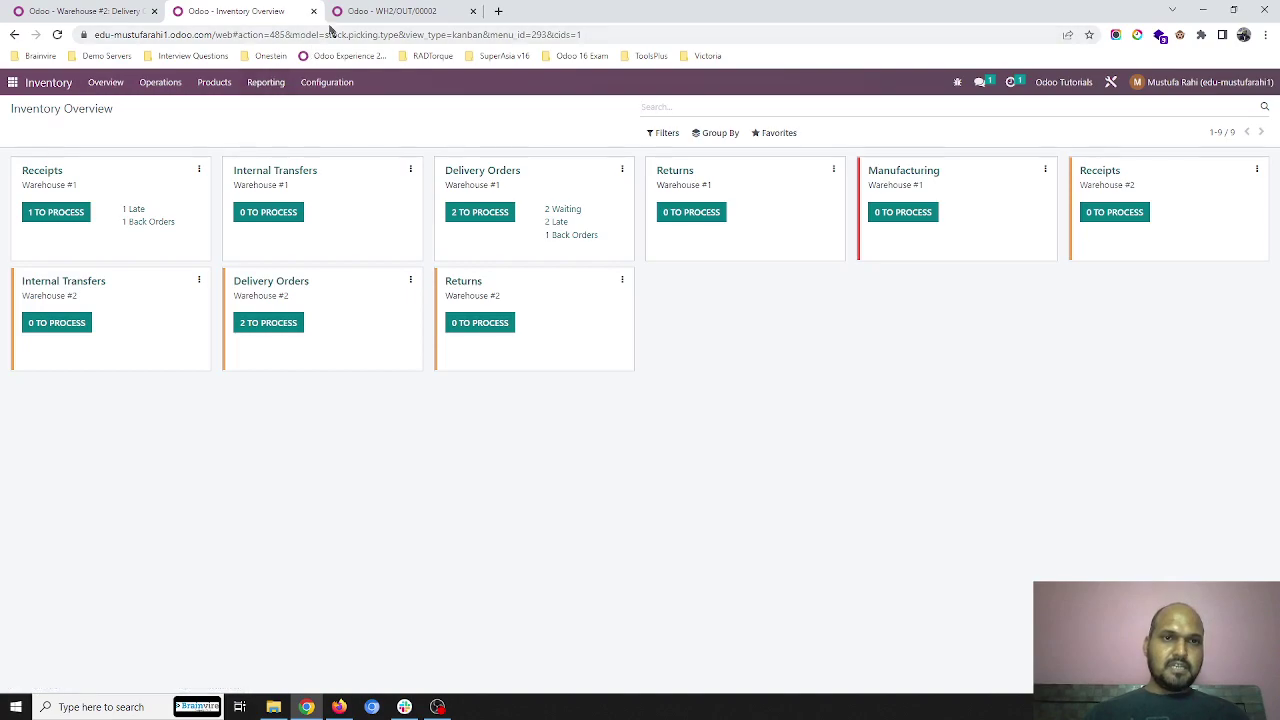
{"action": "left_click", "coordinate": [12, 84]}
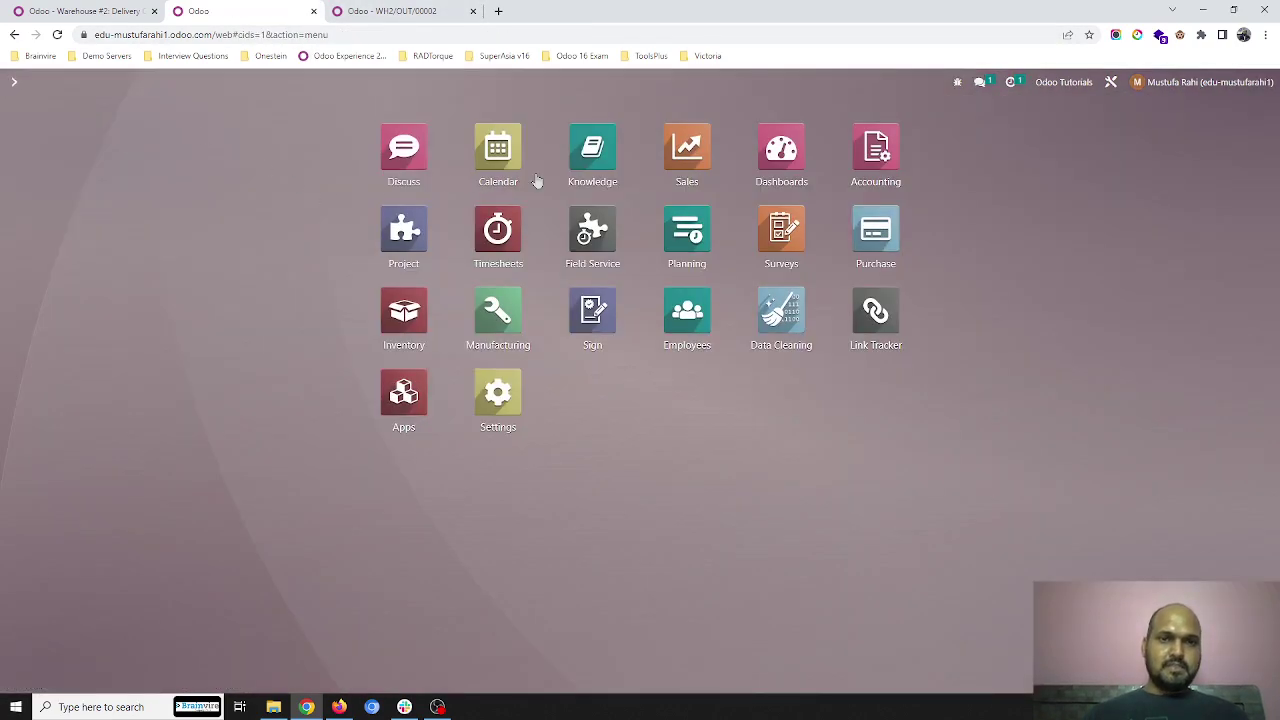
{"action": "left_click", "coordinate": [688, 152]}
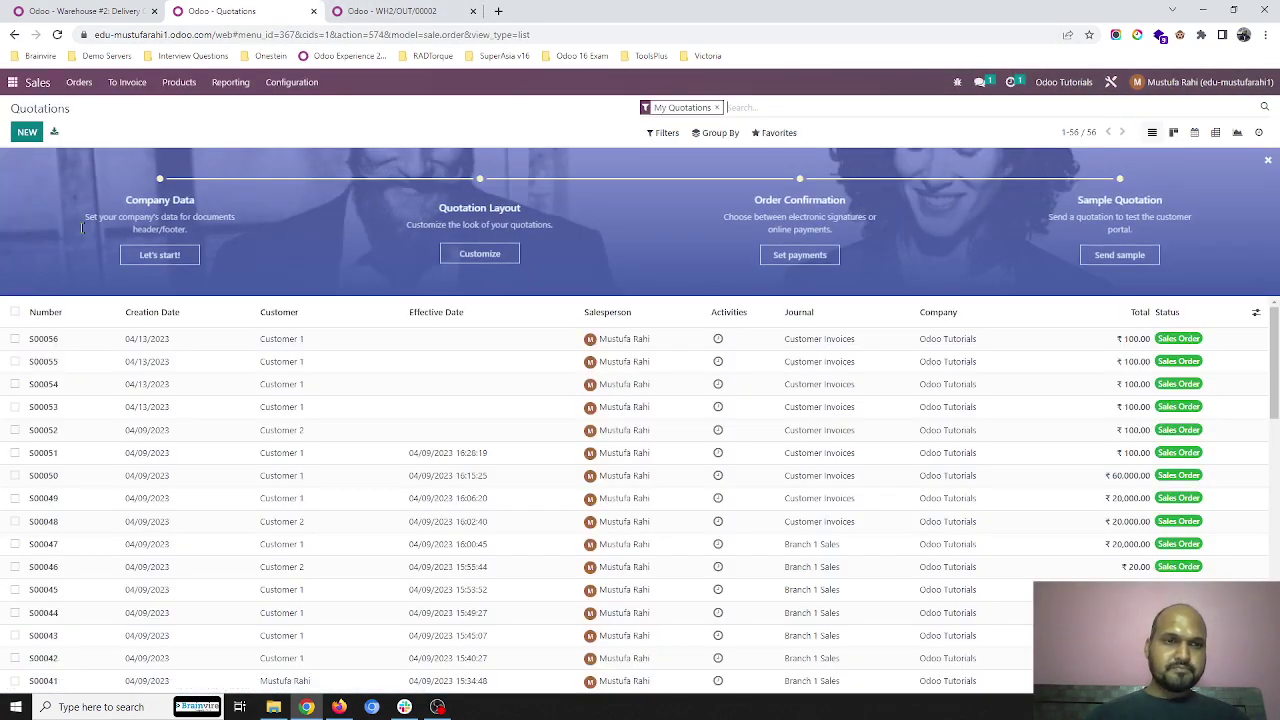
{"action": "left_click", "coordinate": [78, 342]}
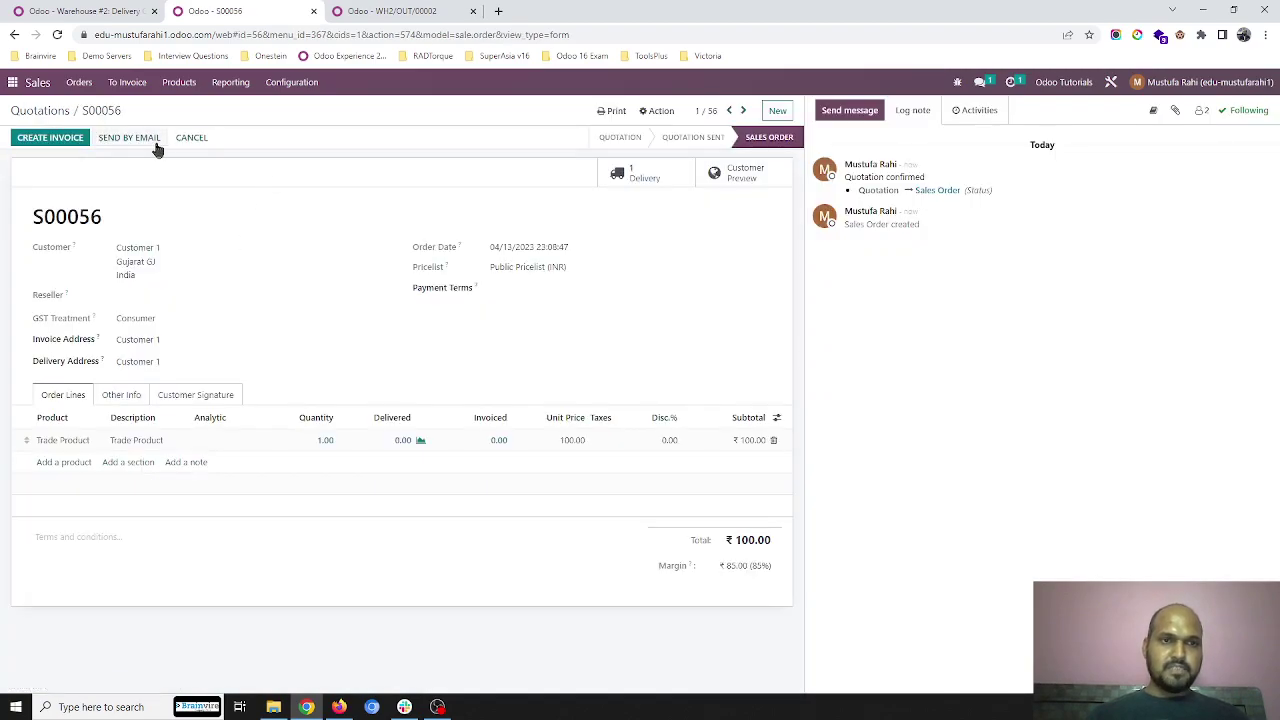
{"action": "left_click", "coordinate": [646, 112]}
{"action": "left_click", "coordinate": [645, 143]}
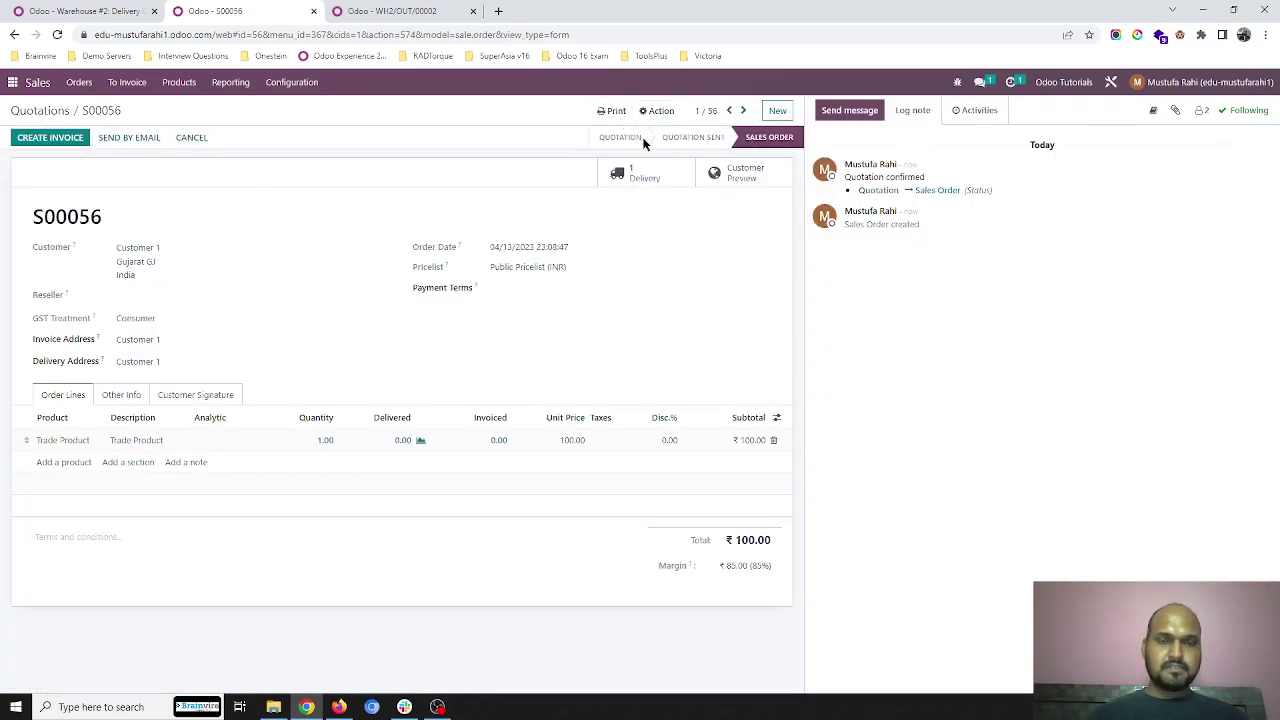
Set the duplicated quotation's warehouse to Warehouse #1 and its delivery date to 04/22/2023.
{"action": "left_click", "coordinate": [207, 395]}
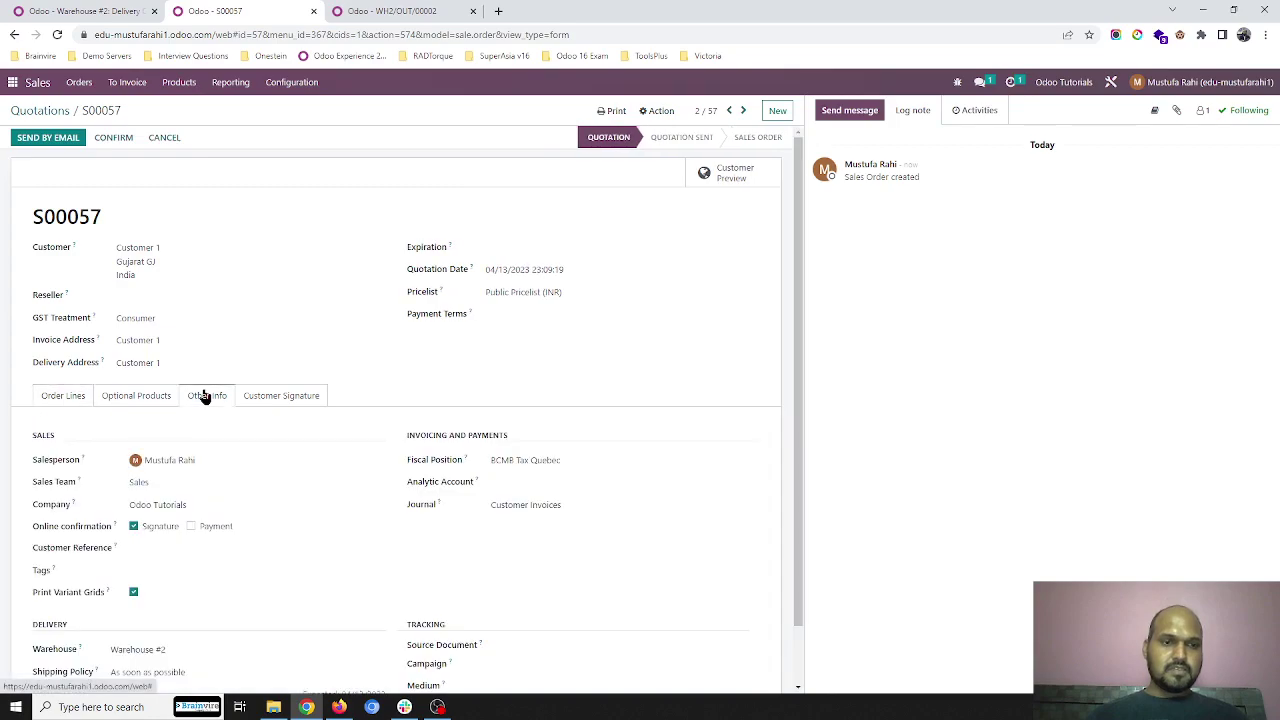
{"action": "scroll", "coordinate": [200, 450], "scroll_direction": "down", "scroll_amount": 1}
{"action": "left_click", "coordinate": [187, 585]}
{"action": "left_click", "coordinate": [177, 604]}
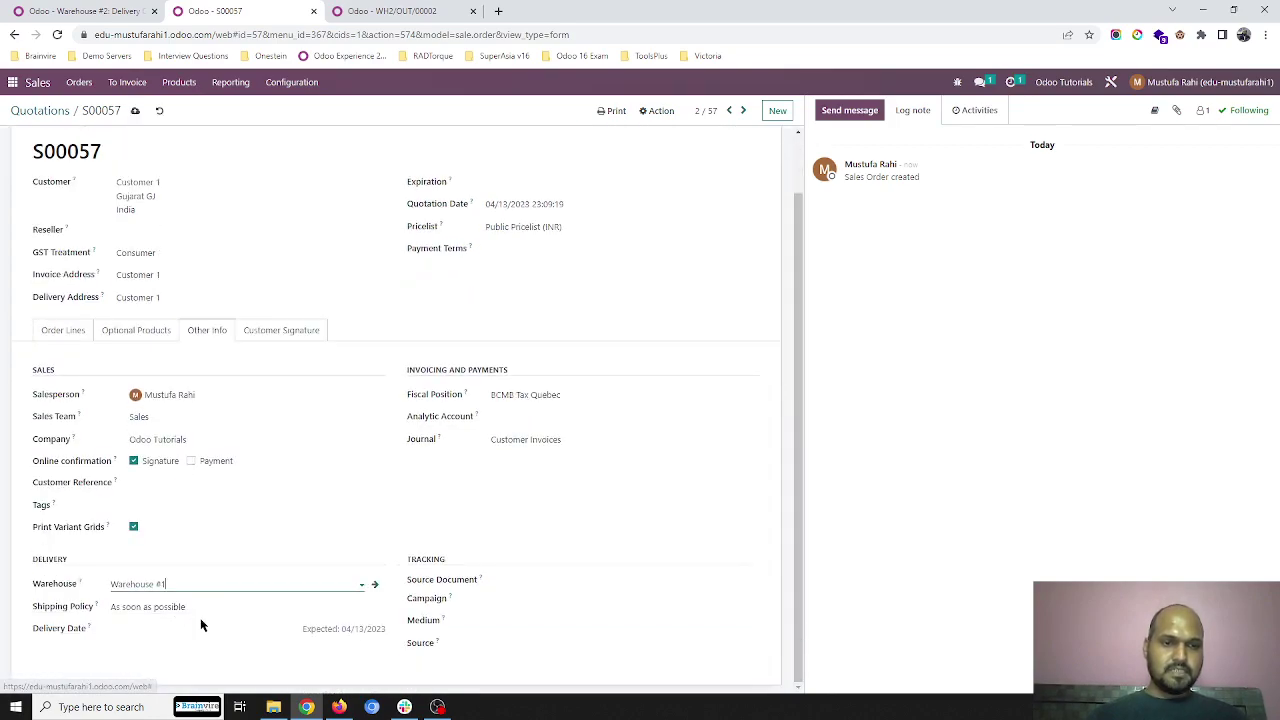
{"action": "left_click", "coordinate": [202, 629]}
{"action": "left_click", "coordinate": [274, 522]}
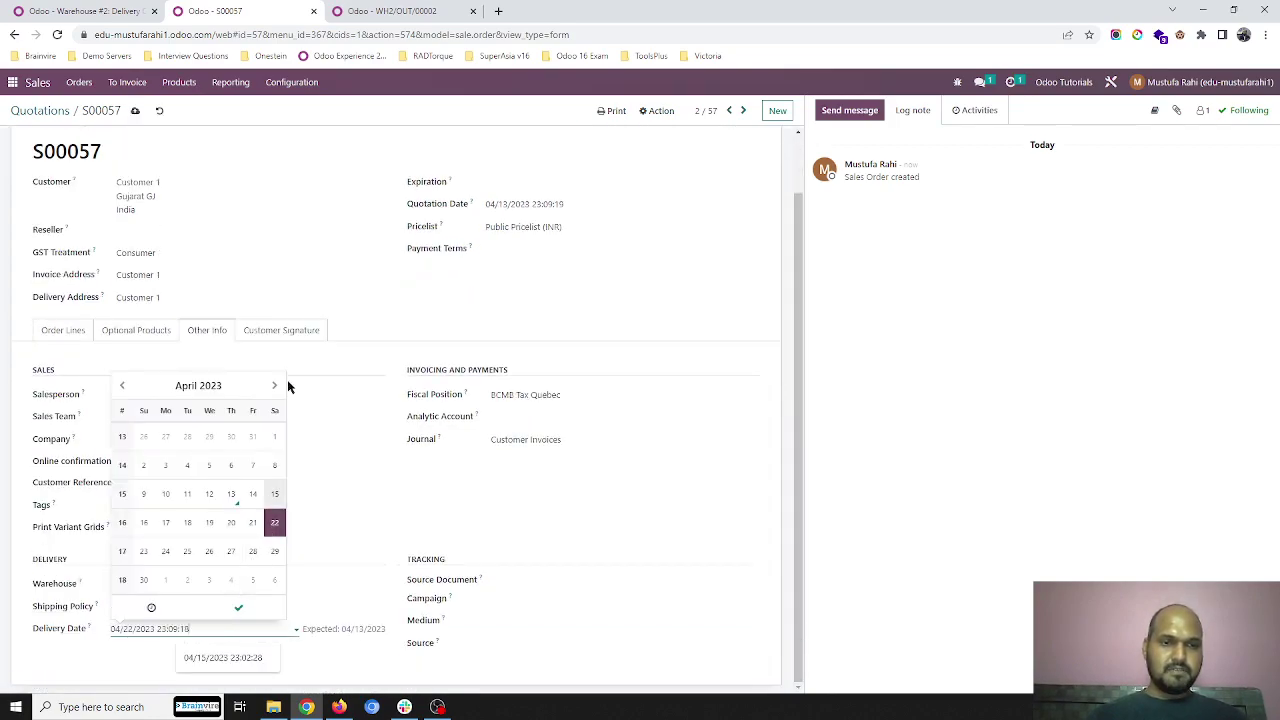
{"action": "left_click", "coordinate": [316, 229]}
Save and confirm quotation S00057, and open its linked delivery order.
{"action": "left_click", "coordinate": [136, 111]}
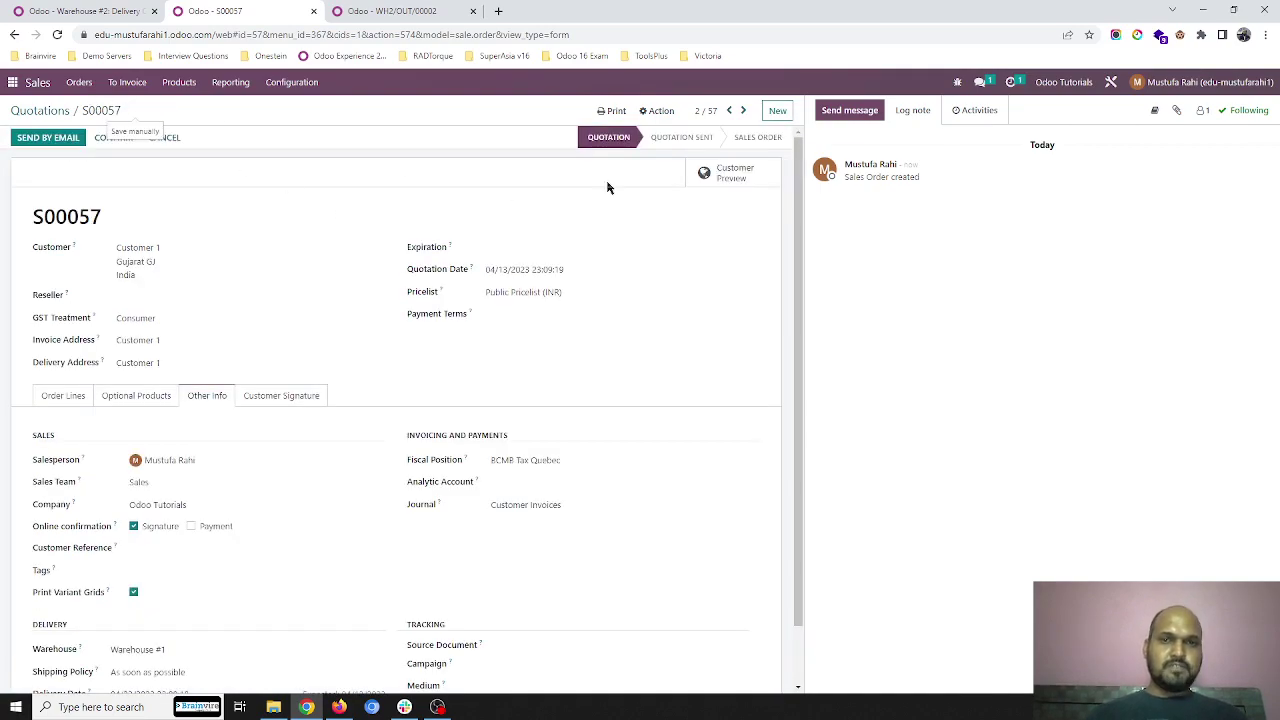
{"action": "left_click", "coordinate": [114, 137]}
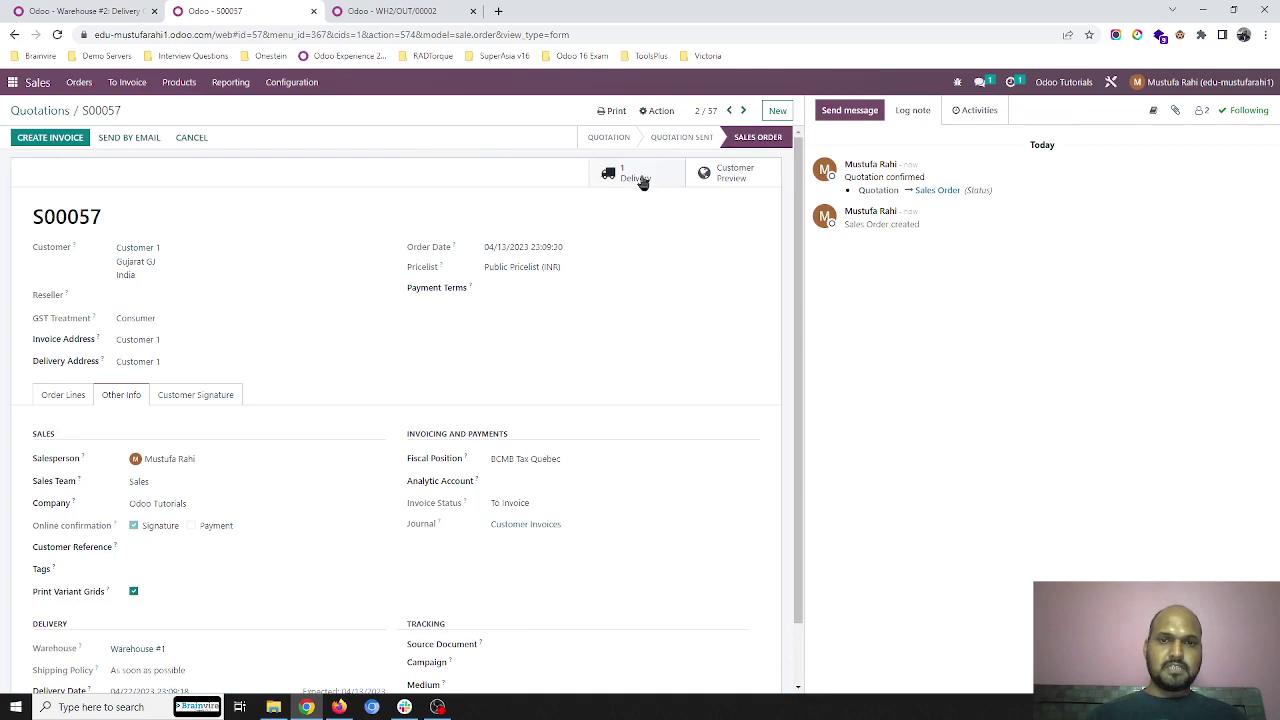
{"action": "left_click", "coordinate": [634, 174]}
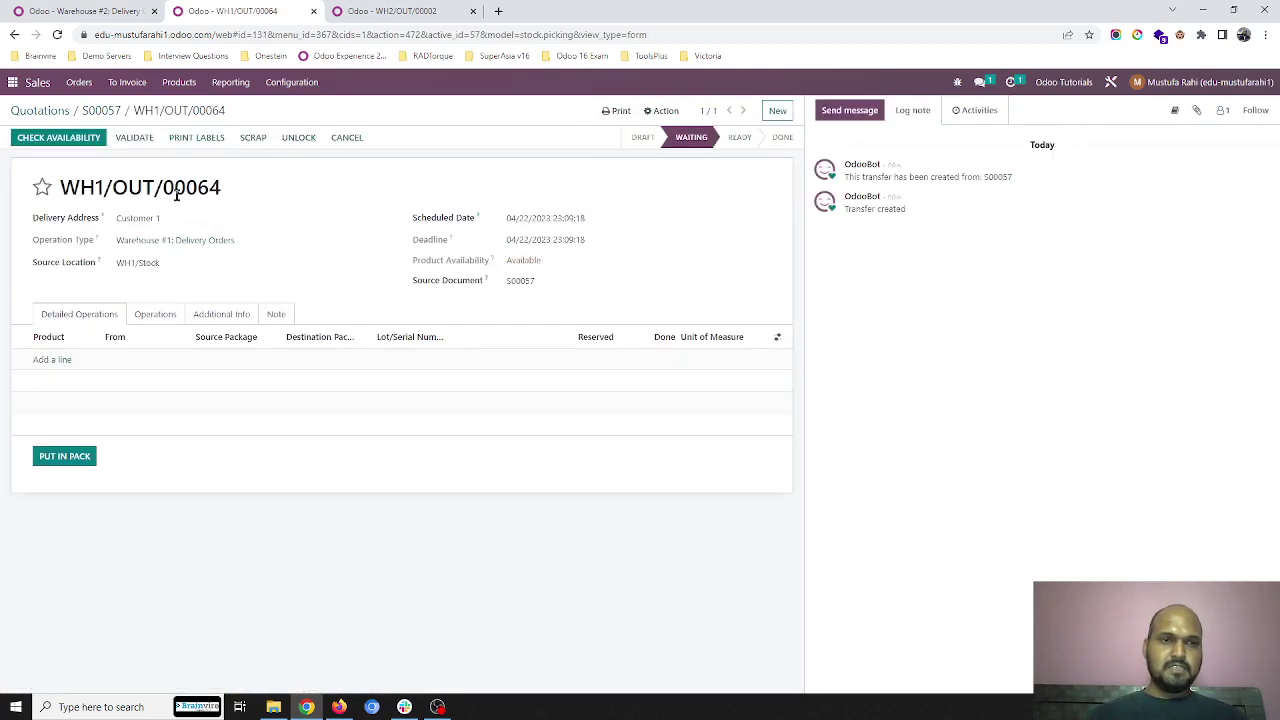
Find delivery WH1/OUT/00064 in the Warehouse #1 Delivery Orders list and mark it with a priority star.
{"action": "left_click", "coordinate": [70, 11]}
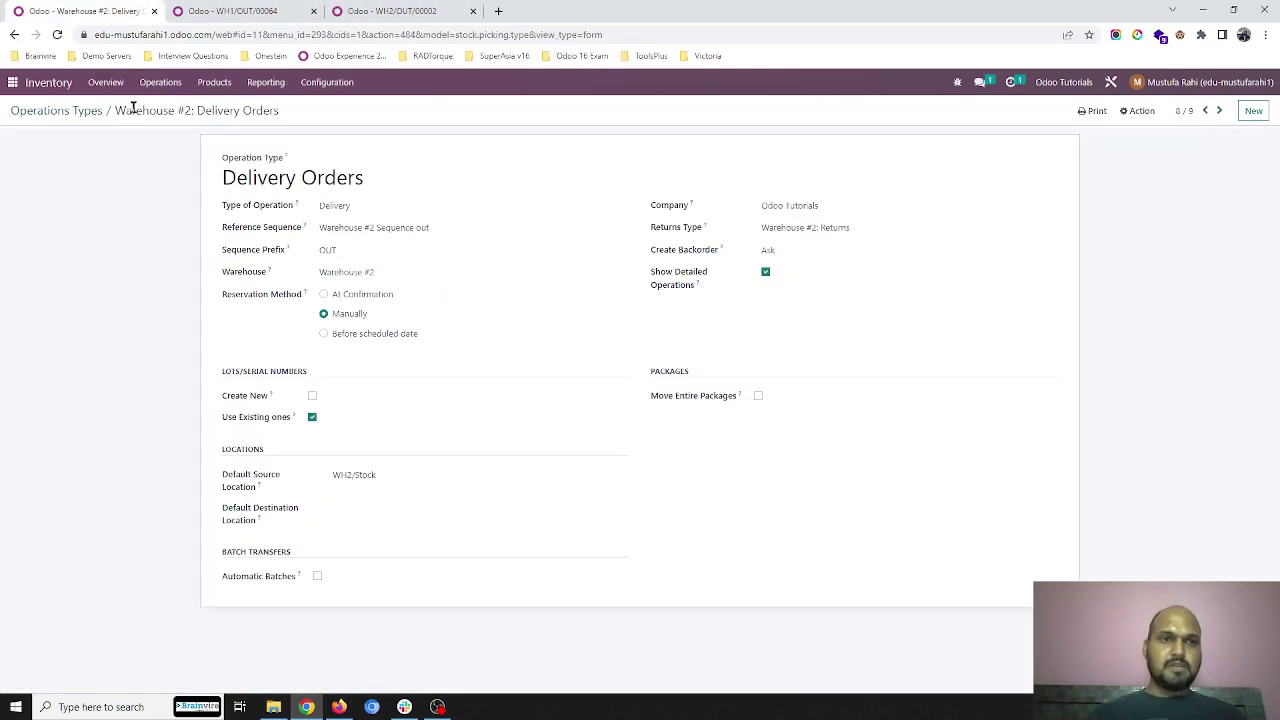
{"action": "left_click", "coordinate": [73, 110]}
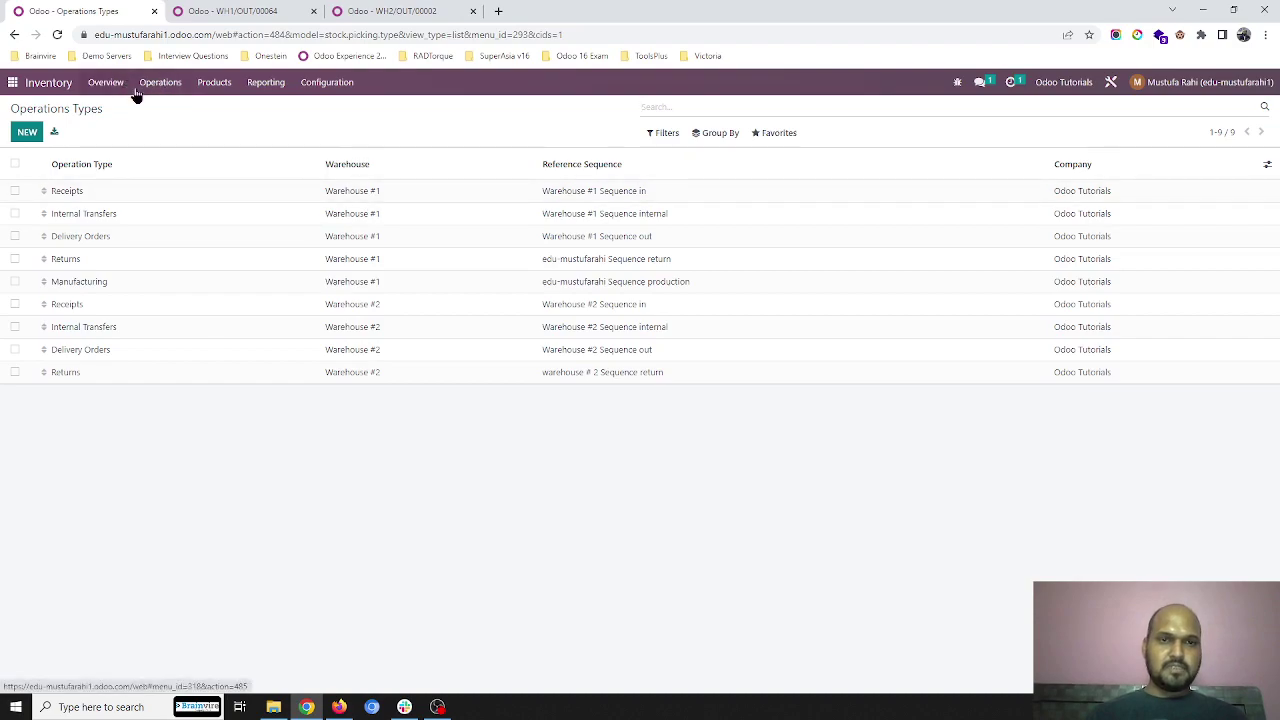
{"action": "left_click", "coordinate": [110, 83]}
{"action": "left_click", "coordinate": [487, 177]}
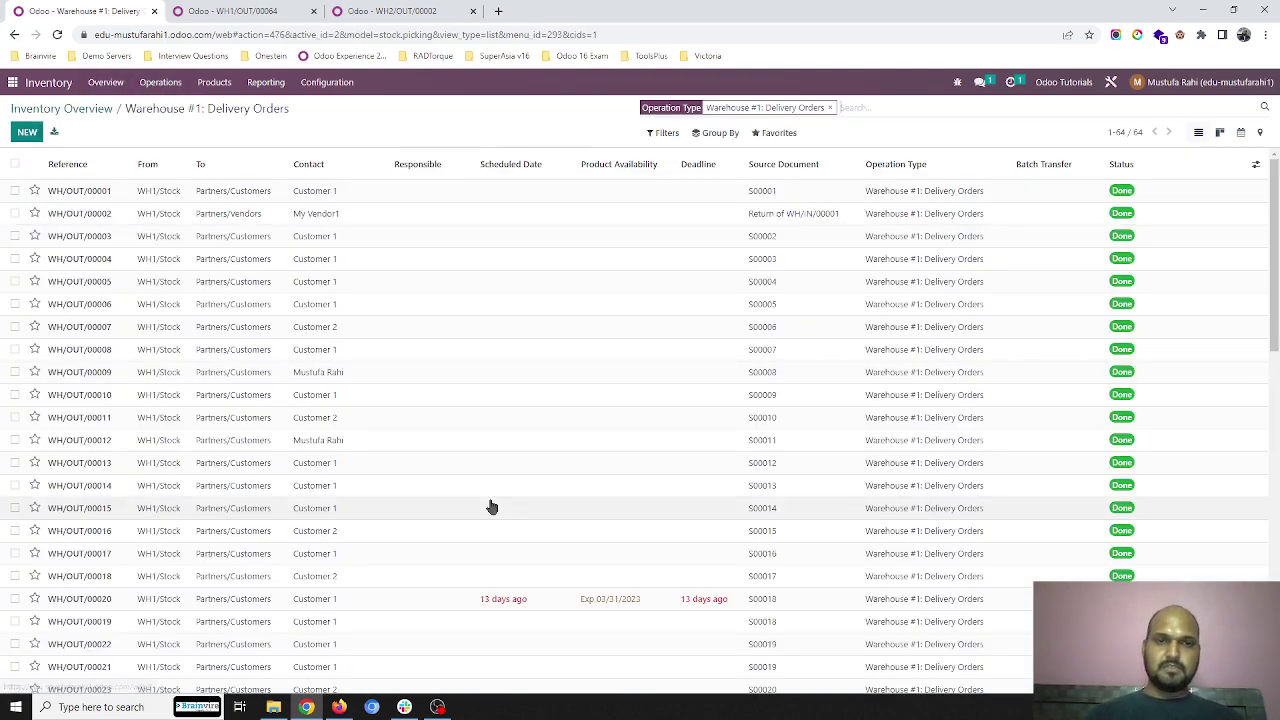
{"action": "scroll", "coordinate": [489, 506], "scroll_direction": "down", "scroll_amount": 5}
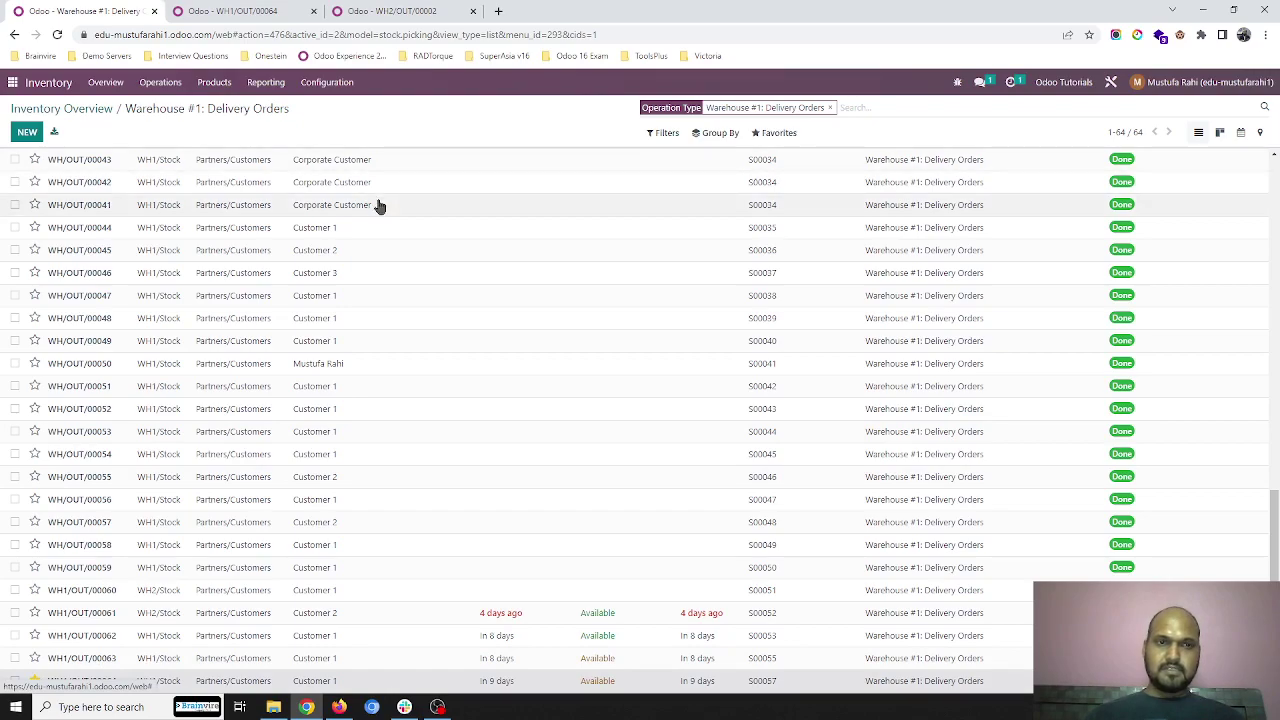
Reload the Warehouse #1 Delivery Orders list from the Inventory overview and check where the starred delivery is sorted.
{"action": "left_click", "coordinate": [91, 108]}
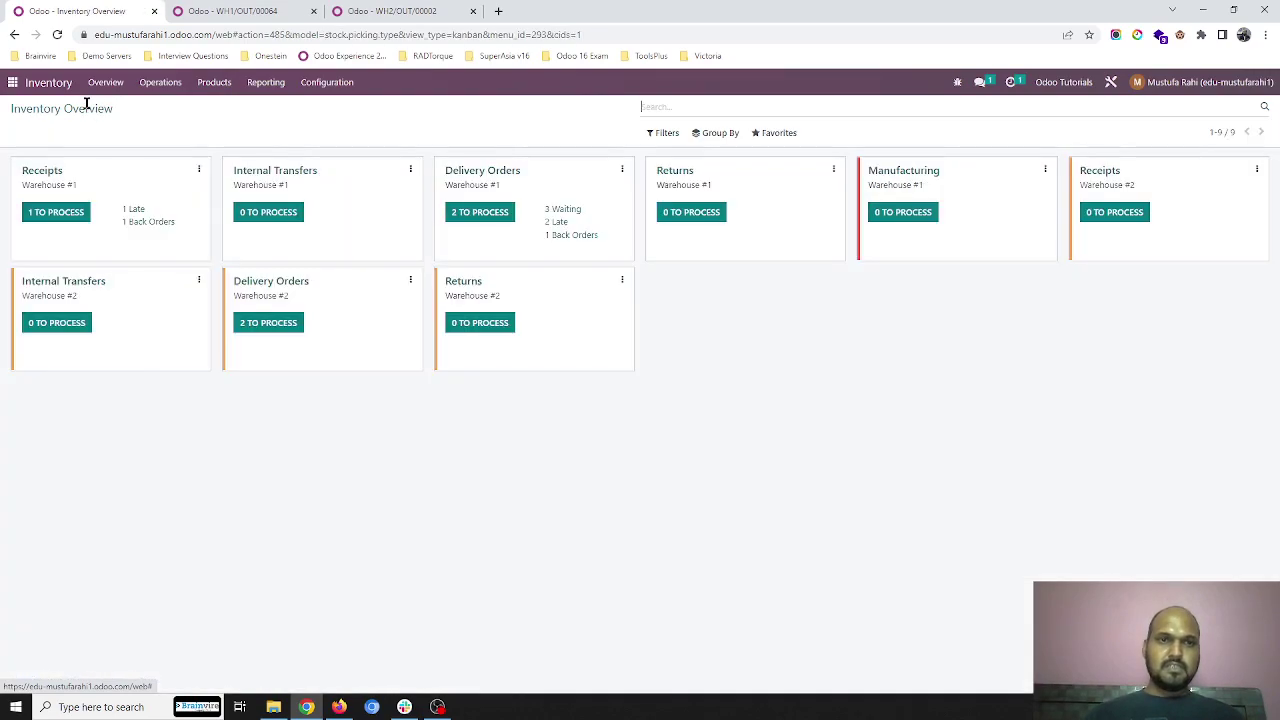
{"action": "left_click", "coordinate": [474, 175]}
{"action": "scroll", "coordinate": [500, 434], "scroll_direction": "down", "scroll_amount": 10}
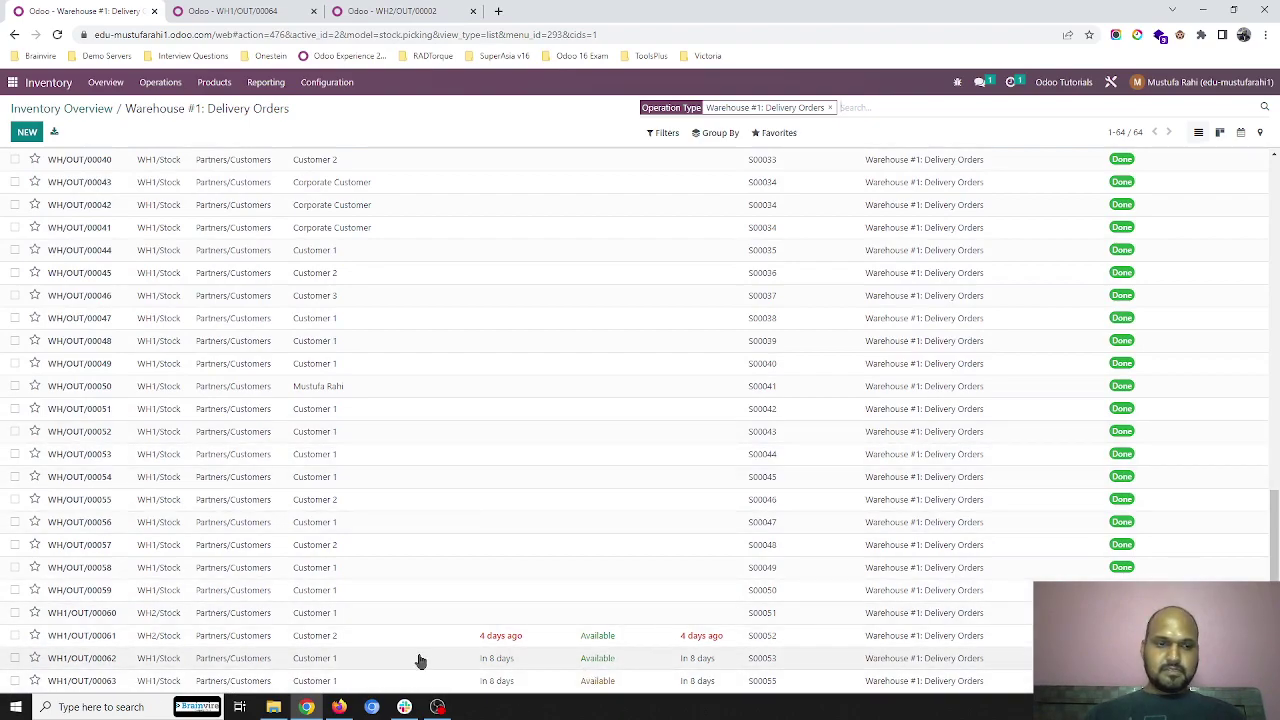
{"action": "scroll", "coordinate": [649, 574], "scroll_direction": "up", "scroll_amount": 10}
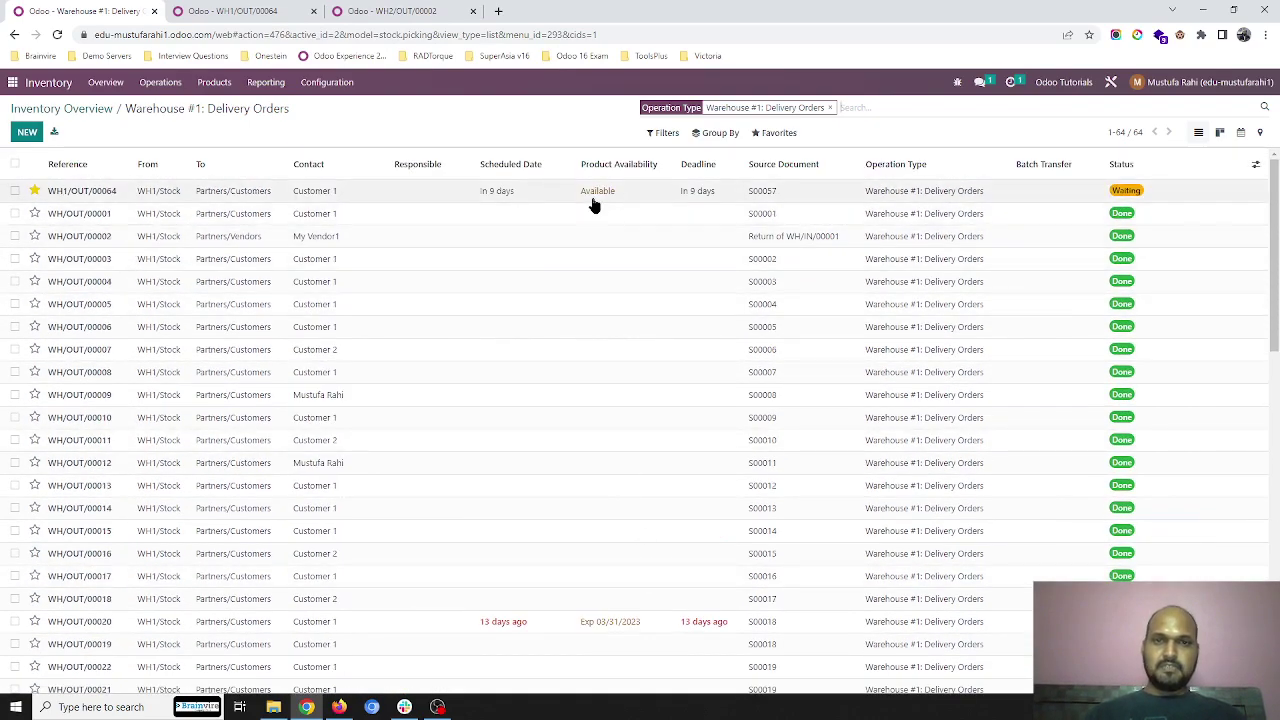
Run the scheduler, and inspect the operations and detailed operations of the starred delivery WH1/OUT/00064.
{"action": "left_click", "coordinate": [160, 82]}
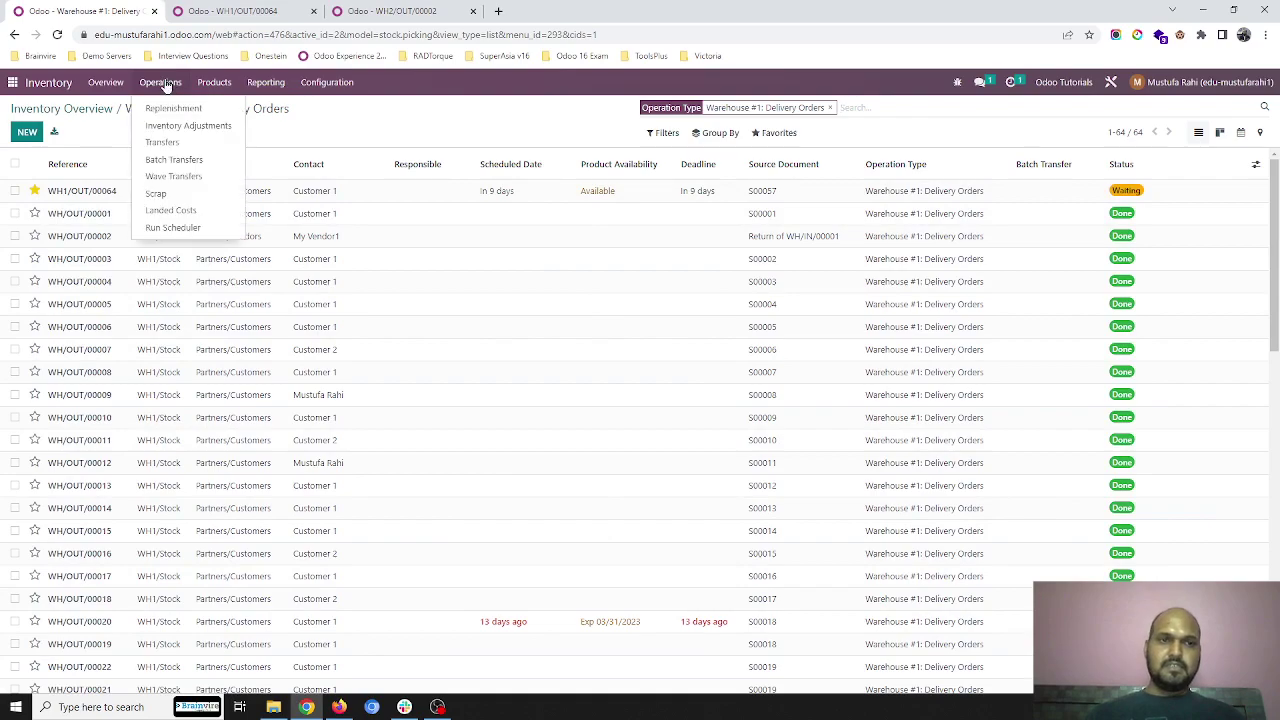
{"action": "left_click", "coordinate": [187, 216]}
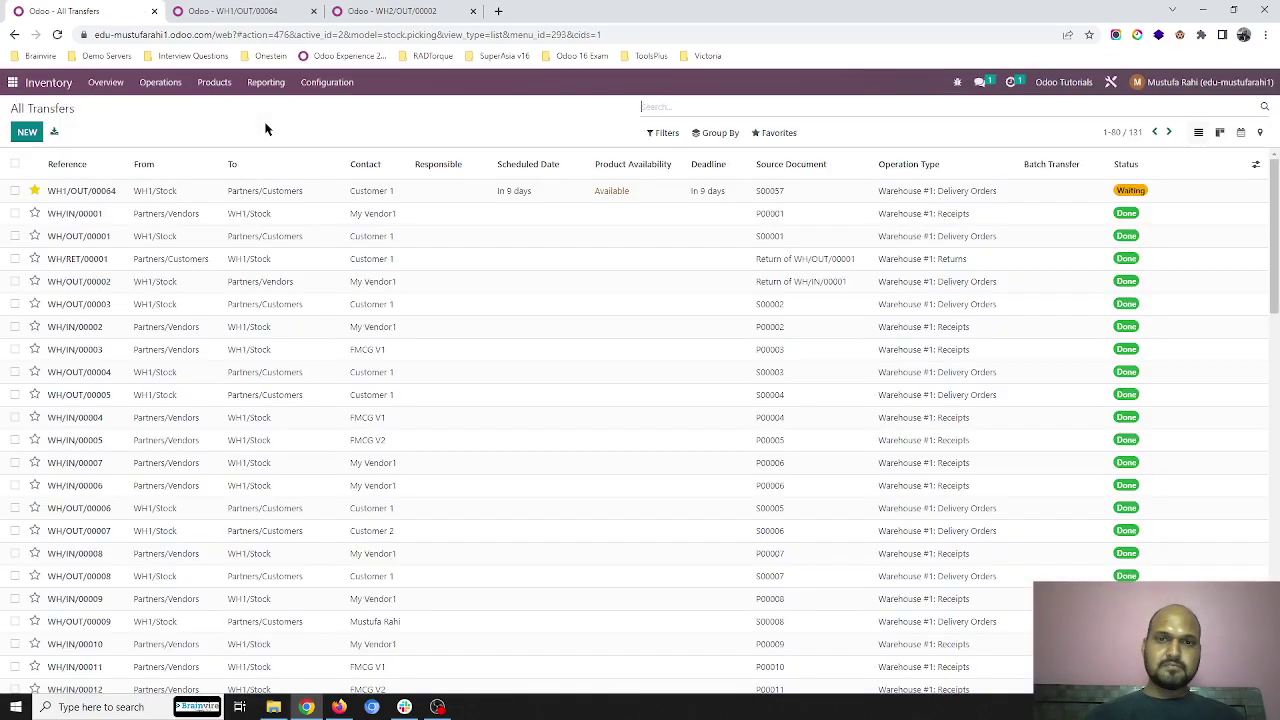
{"action": "left_click", "coordinate": [503, 192]}
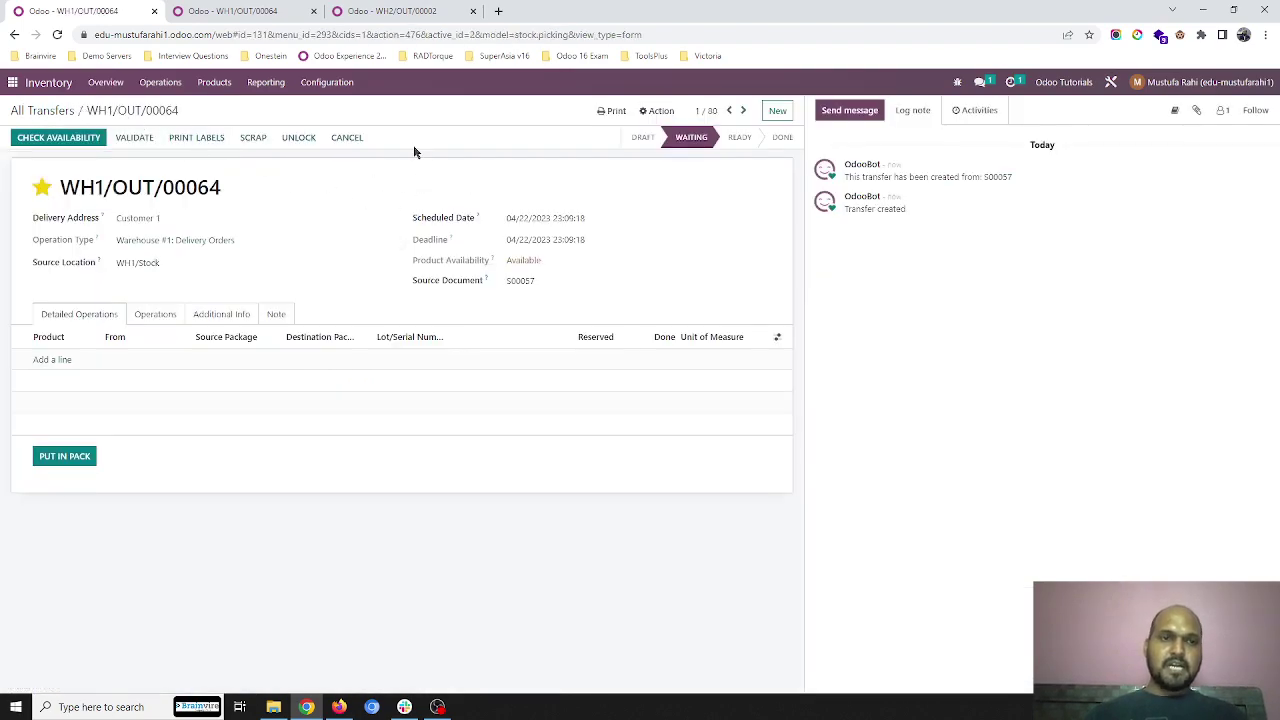
{"action": "left_click", "coordinate": [163, 316]}
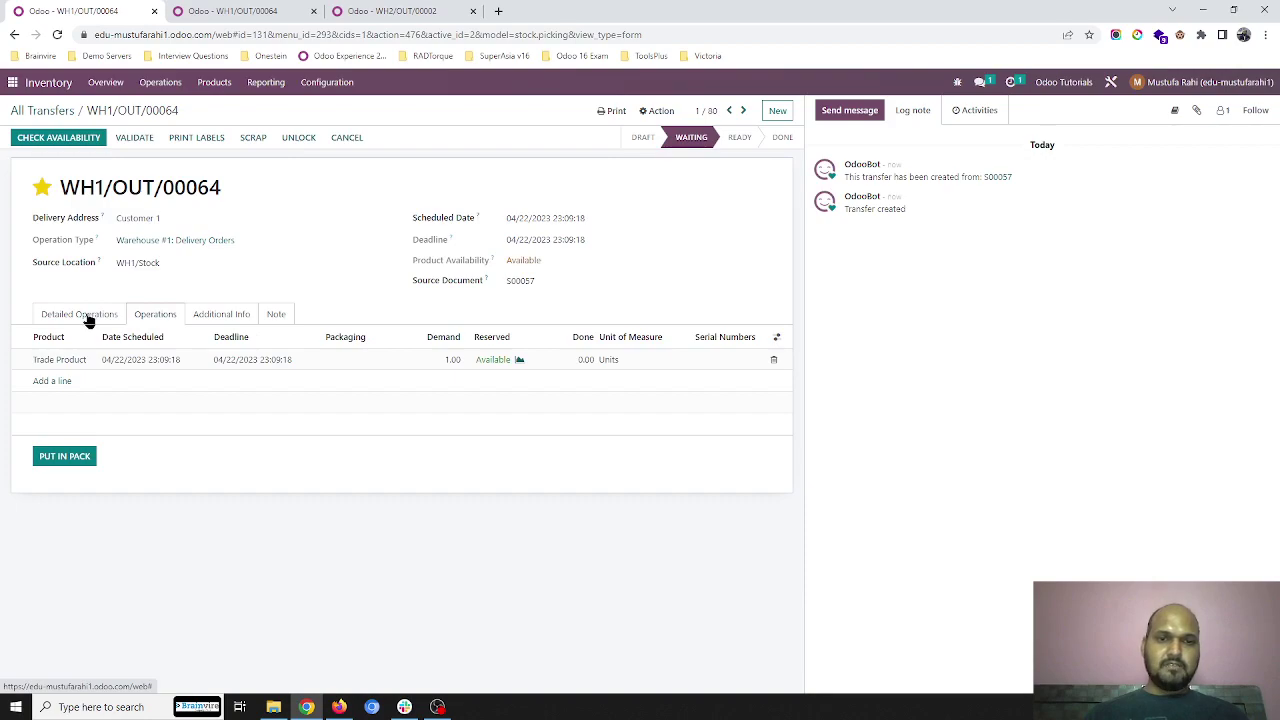
{"action": "left_click", "coordinate": [88, 316]}
{"action": "left_click", "coordinate": [166, 314]}
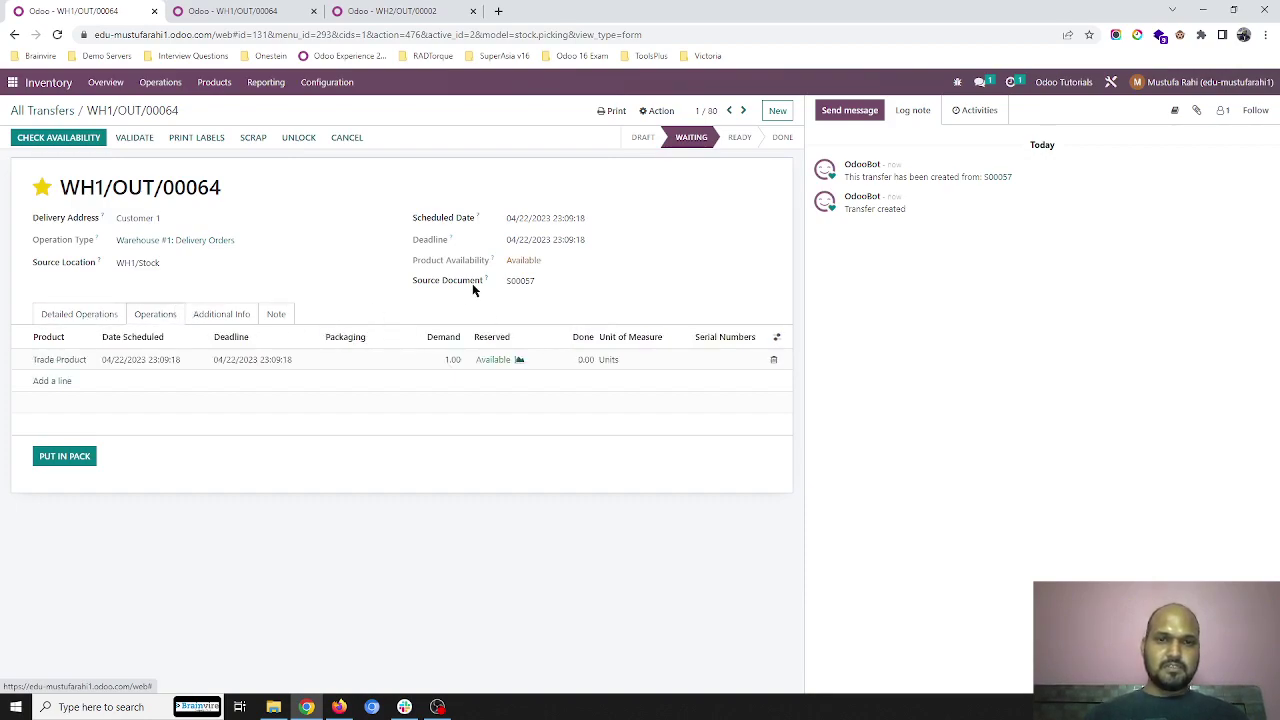
Set the scheduled date of delivery WH1/OUT/00064 to 04/14/2023, save it, and review its detailed operations.
{"action": "left_click", "coordinate": [588, 220]}
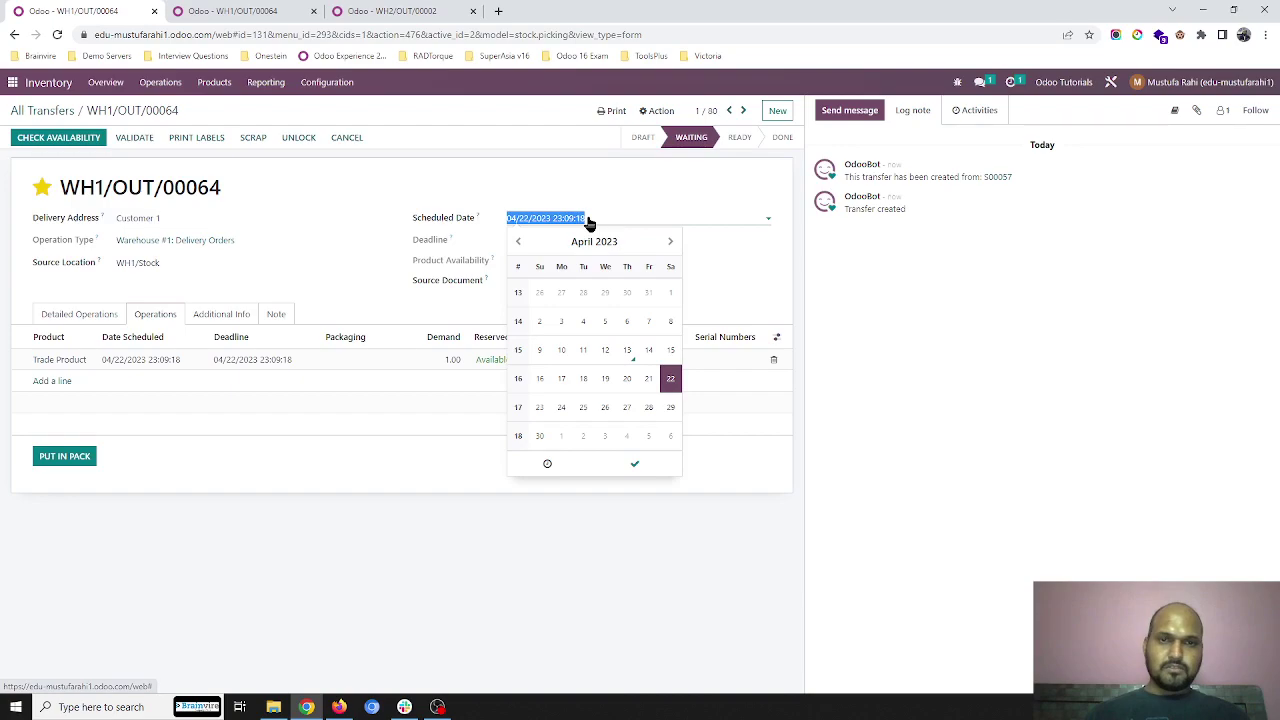
{"action": "left_click", "coordinate": [649, 350]}
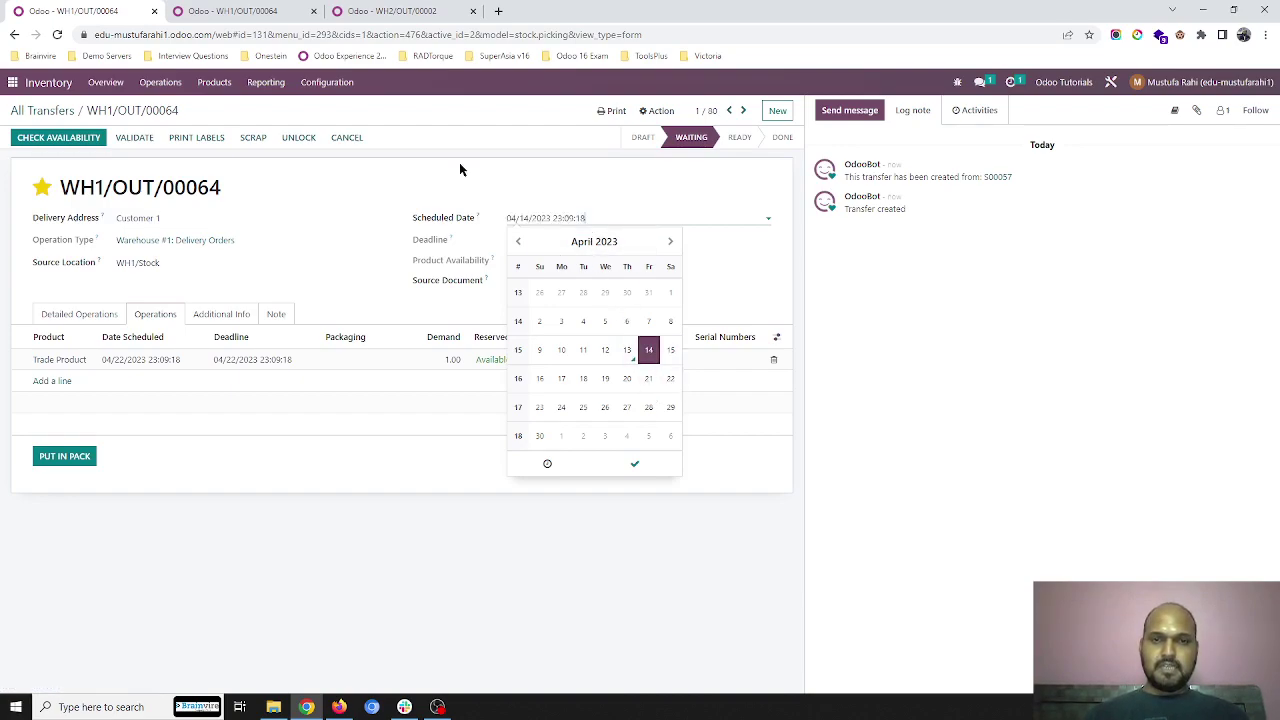
{"action": "left_click", "coordinate": [457, 168]}
{"action": "left_click", "coordinate": [191, 111]}
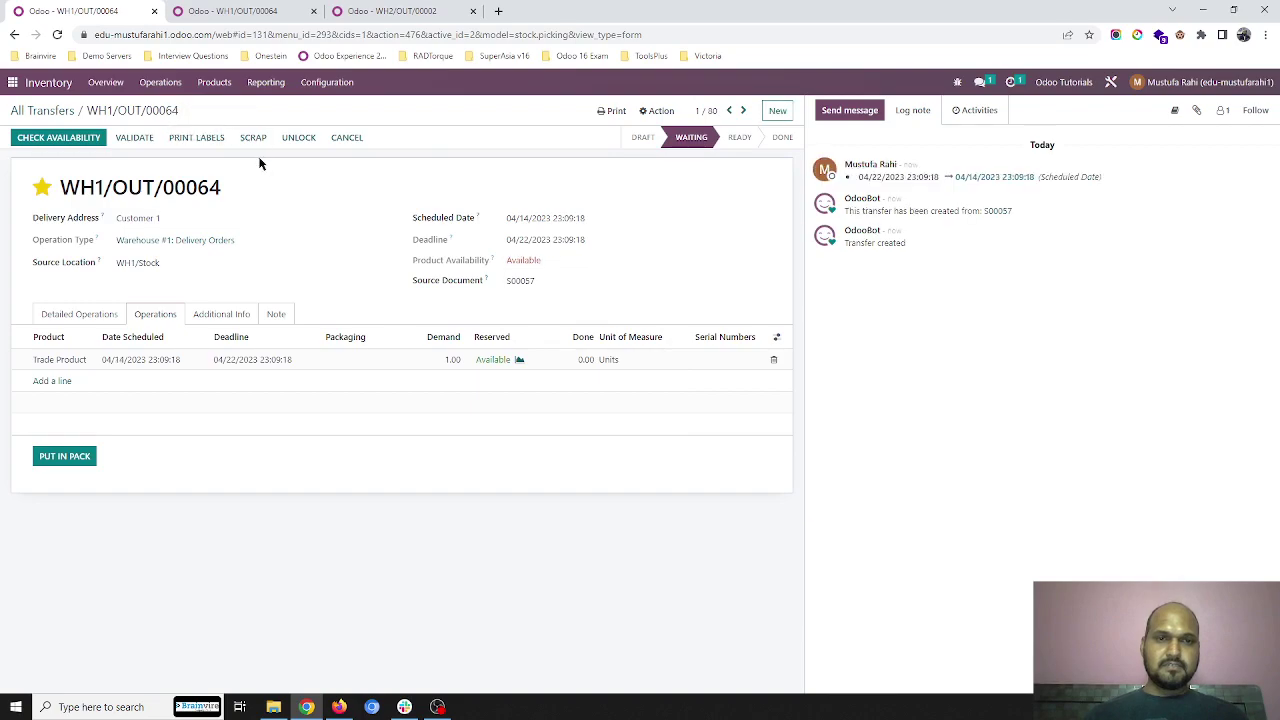
{"action": "left_click", "coordinate": [99, 317]}
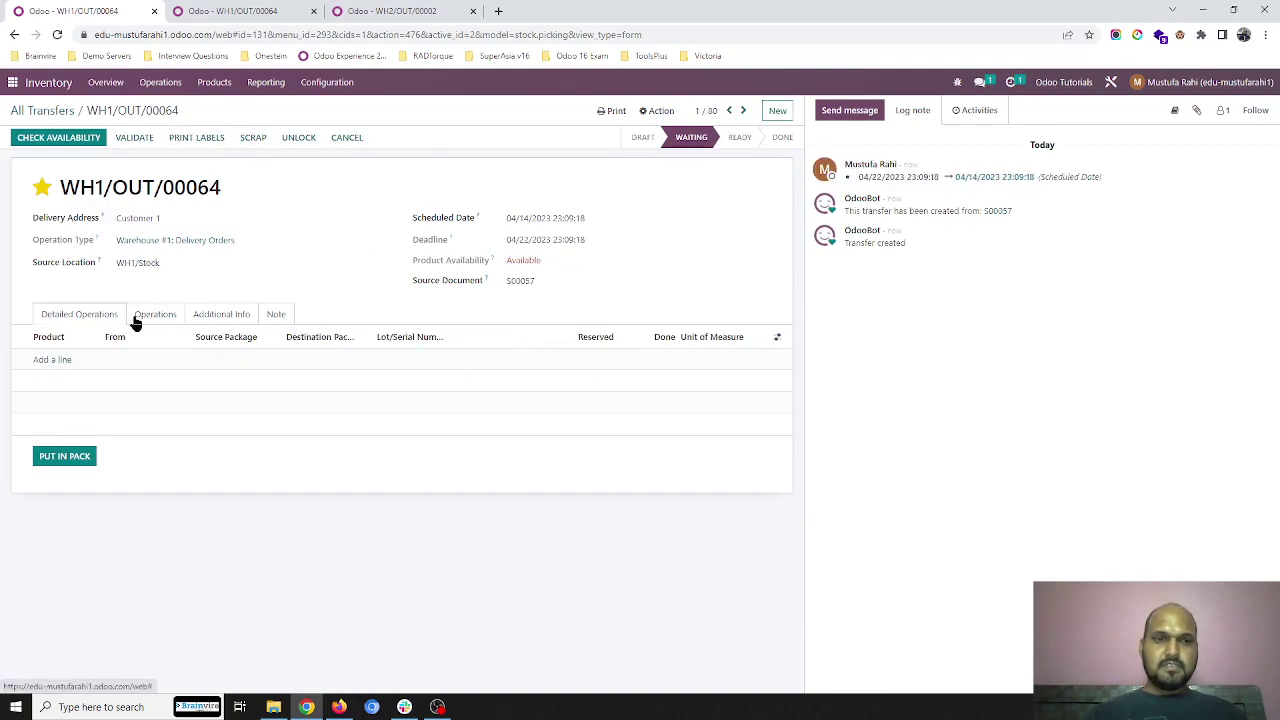
Run the scheduler with the 04/14/2023 scheduled date and check the reservation in the delivery's operations.
{"action": "left_click", "coordinate": [158, 84]}
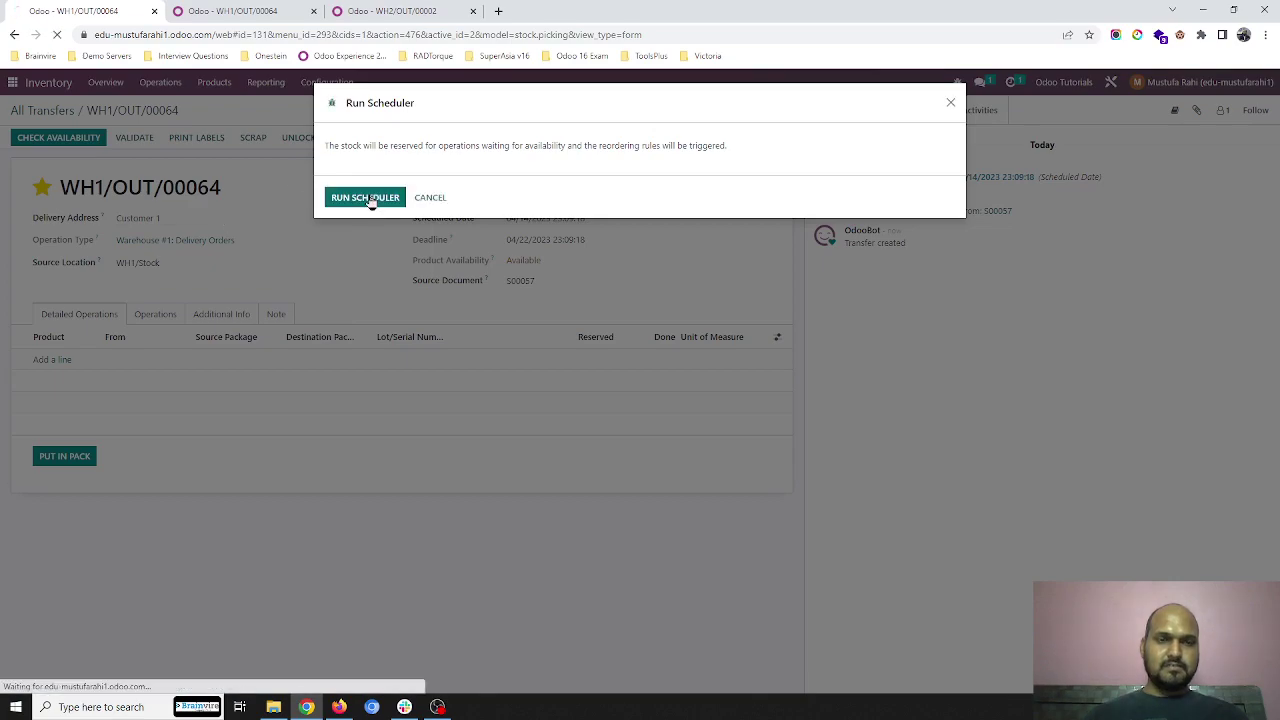
{"action": "left_click", "coordinate": [366, 198]}
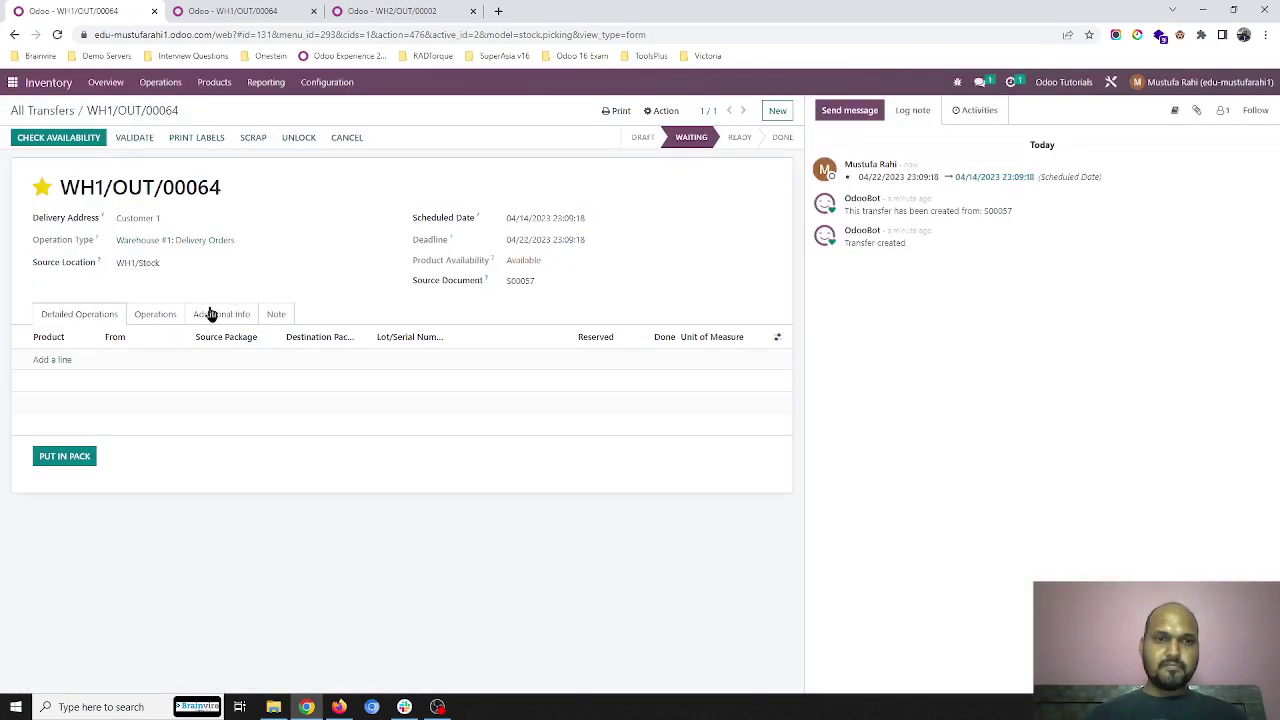
{"action": "left_click", "coordinate": [168, 313]}
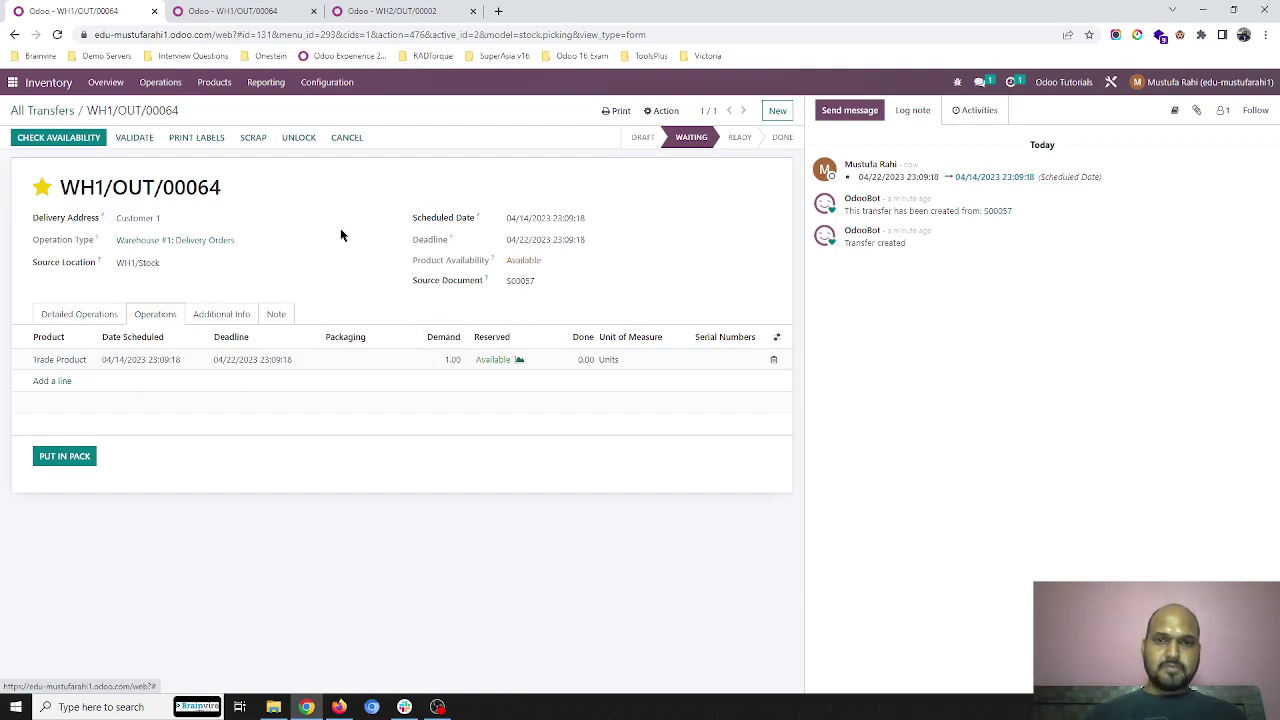
Set the scheduled date of delivery WH1/OUT/00064 to 04/13/2023 and save the transfer.
{"action": "left_click", "coordinate": [560, 218]}
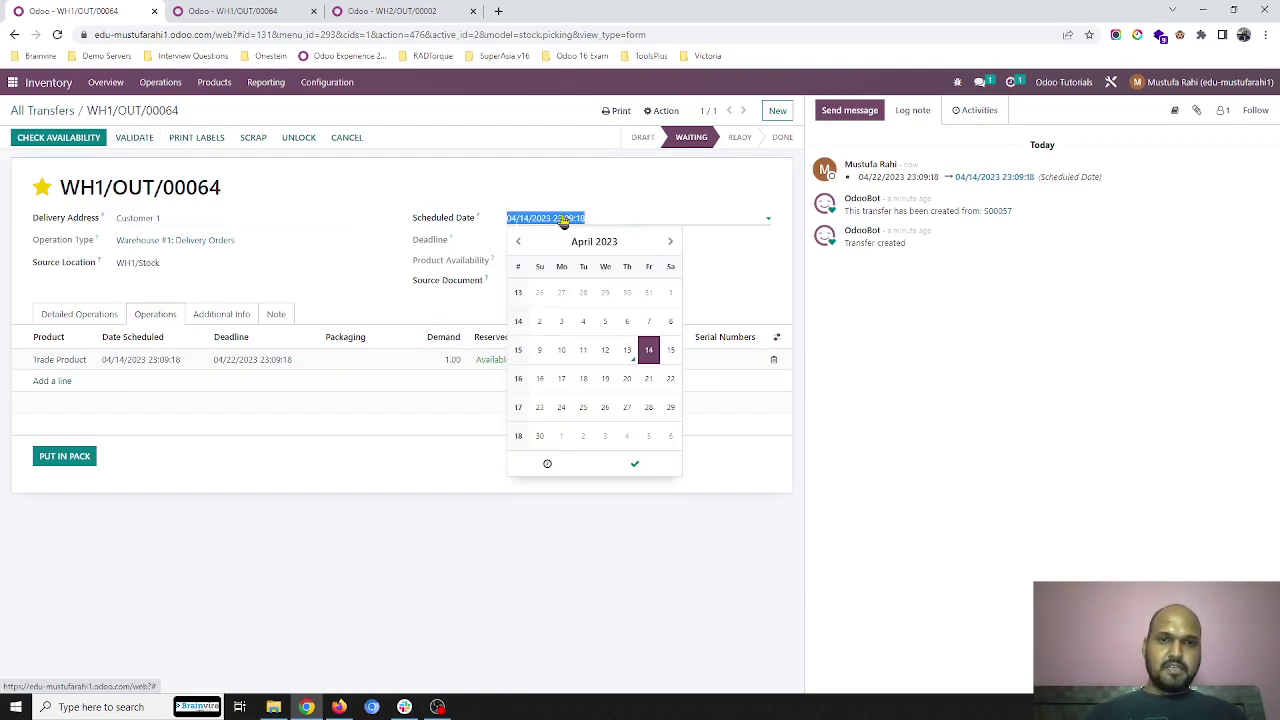
{"action": "left_click", "coordinate": [626, 349]}
{"action": "left_click", "coordinate": [395, 207]}
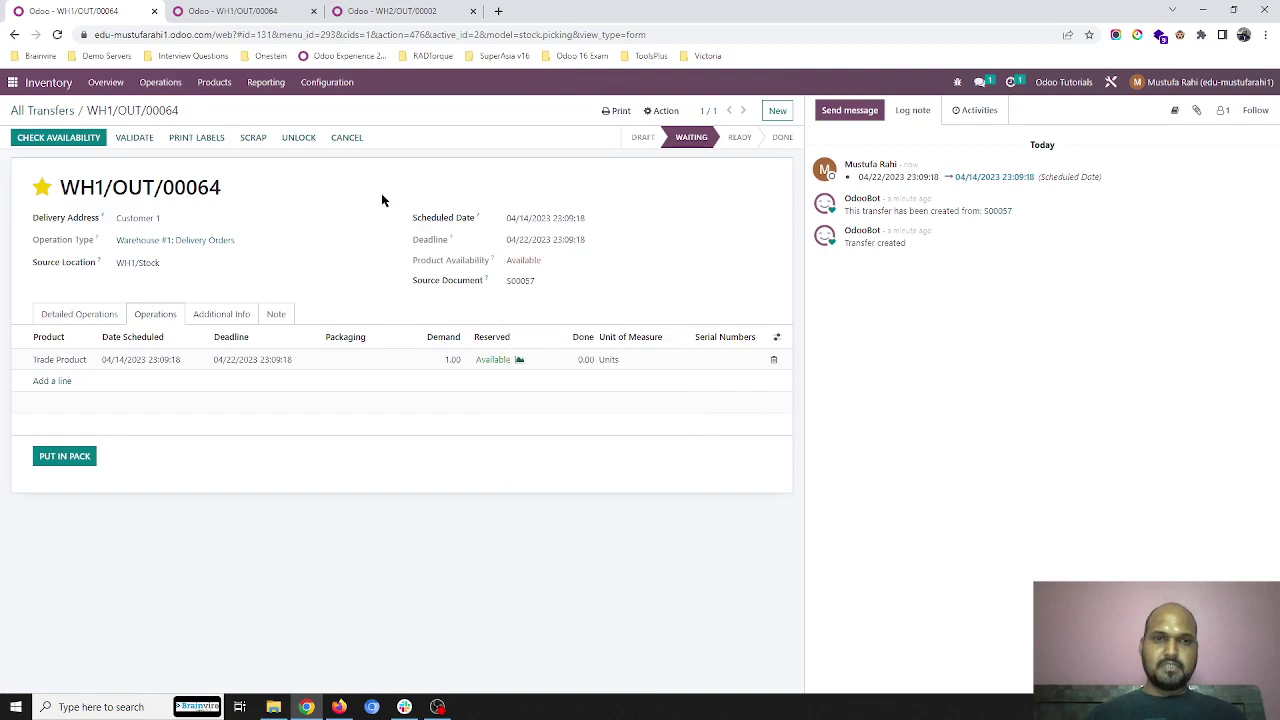
{"action": "left_click", "coordinate": [195, 113]}
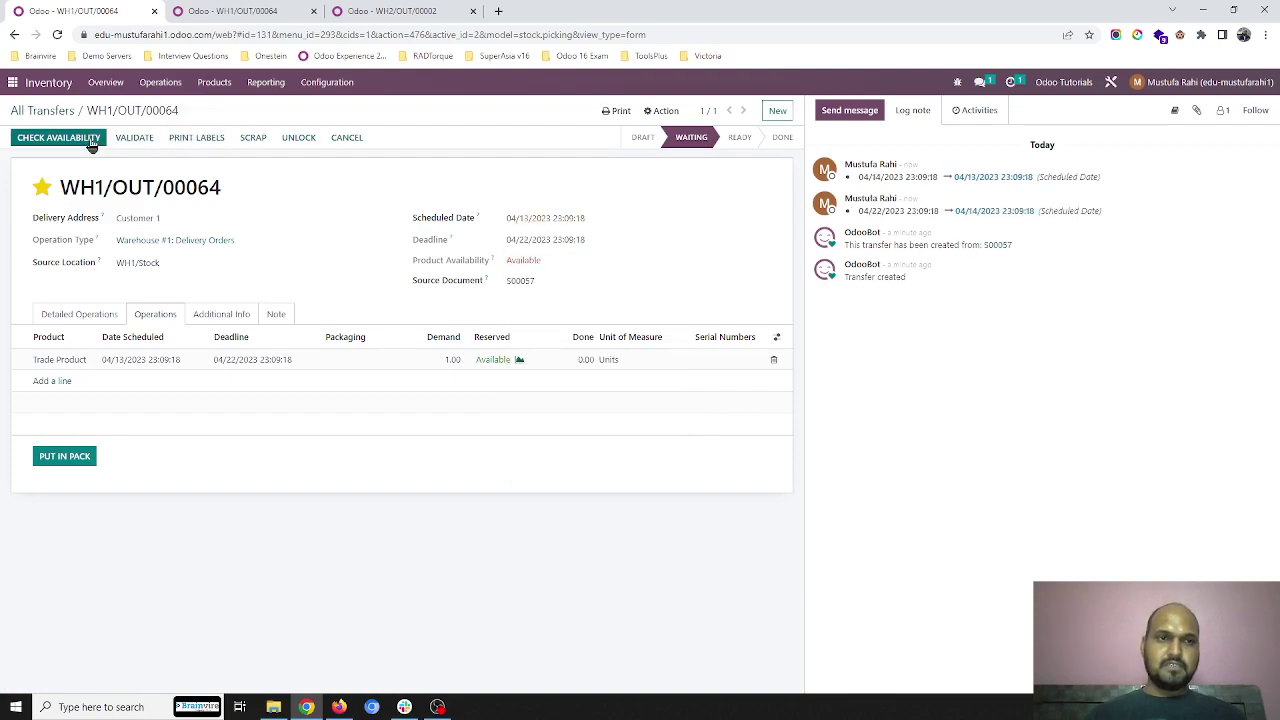
Run the scheduler again to reserve stock for the delivery scheduled on 04/13/2023.
{"action": "left_click", "coordinate": [148, 84]}
{"action": "left_click", "coordinate": [172, 227]}
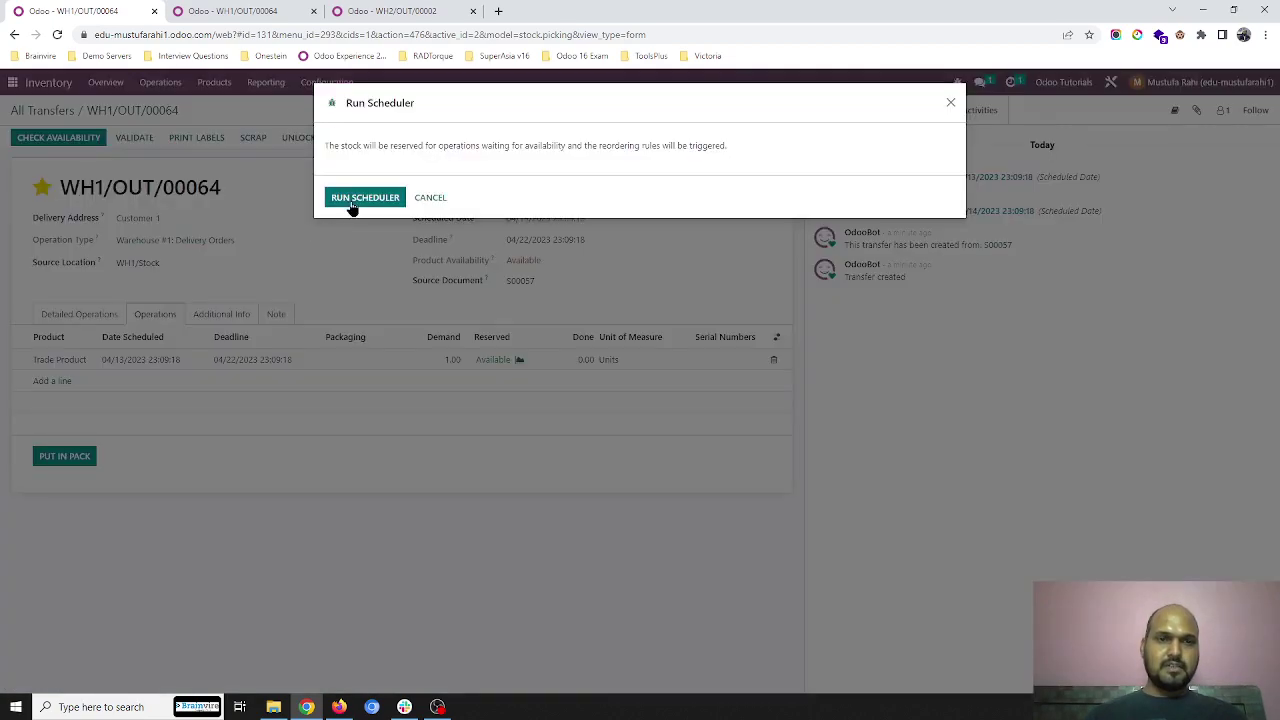
{"action": "left_click", "coordinate": [357, 204]}
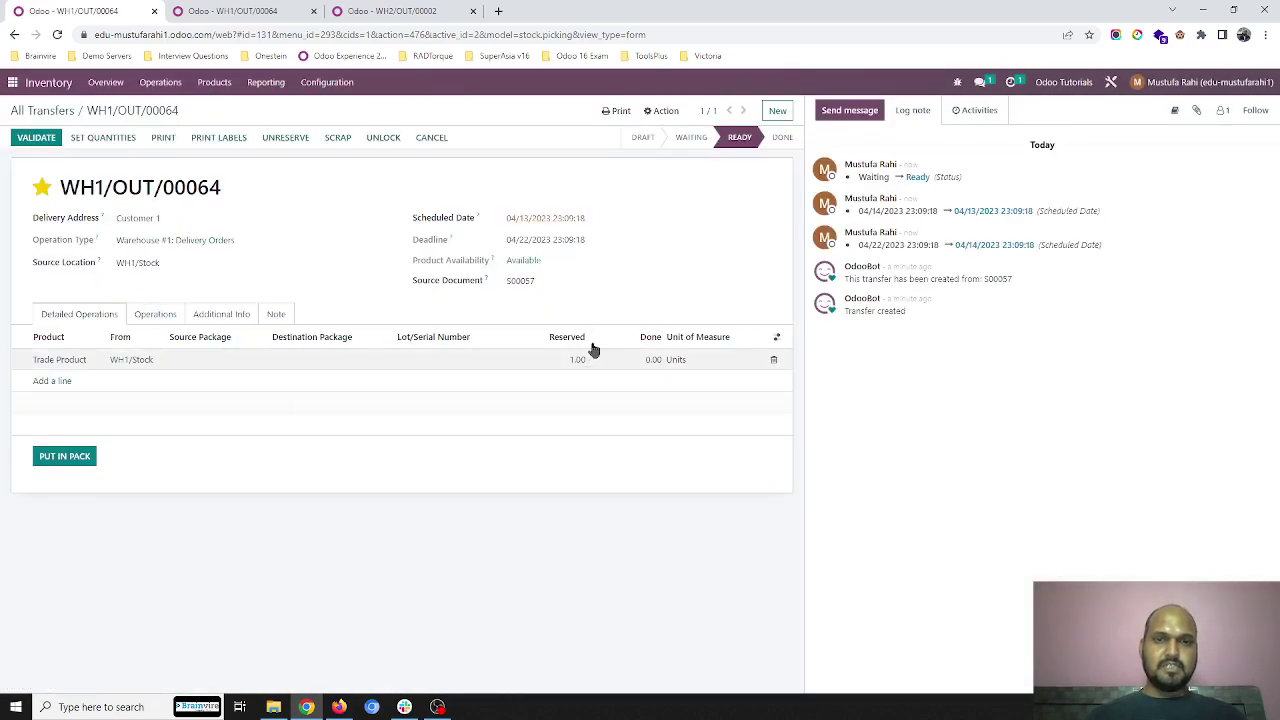
Check the reservation and dates of delivery WH1/OUT/00064 in its operations and detailed operations.
{"action": "mouse_move", "coordinate": [737, 142]}
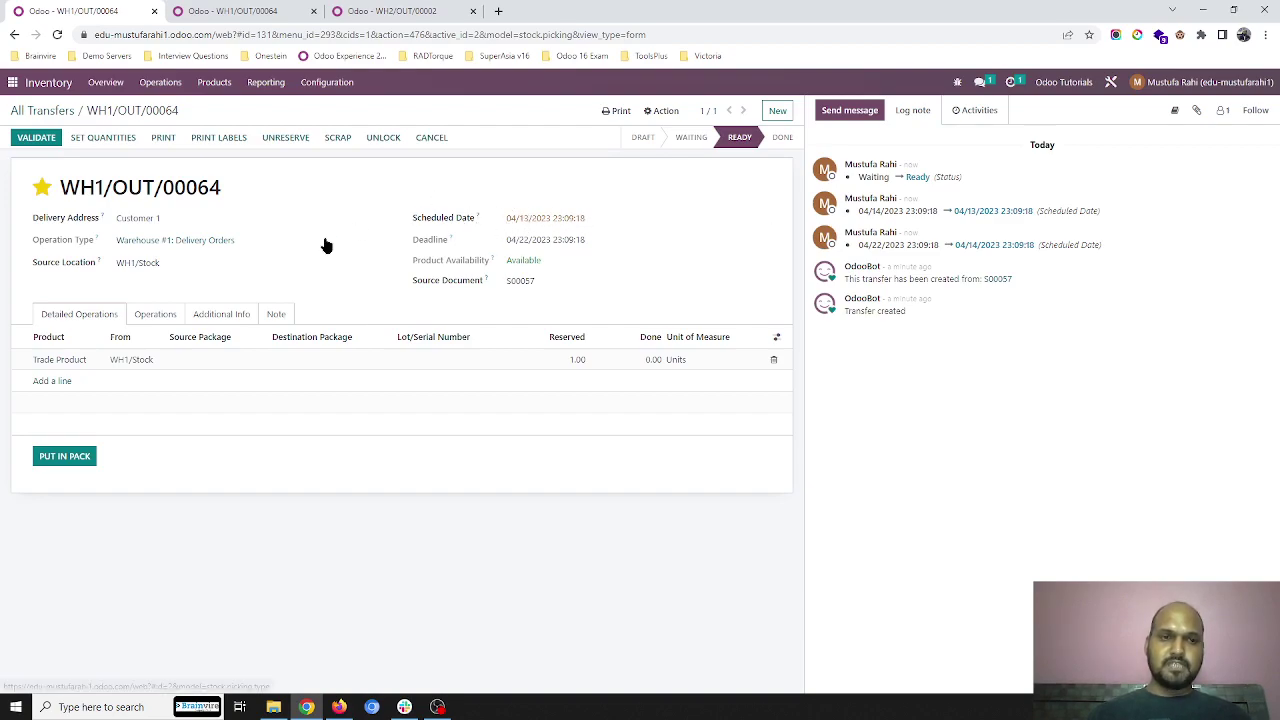
{"action": "left_click", "coordinate": [160, 316]}
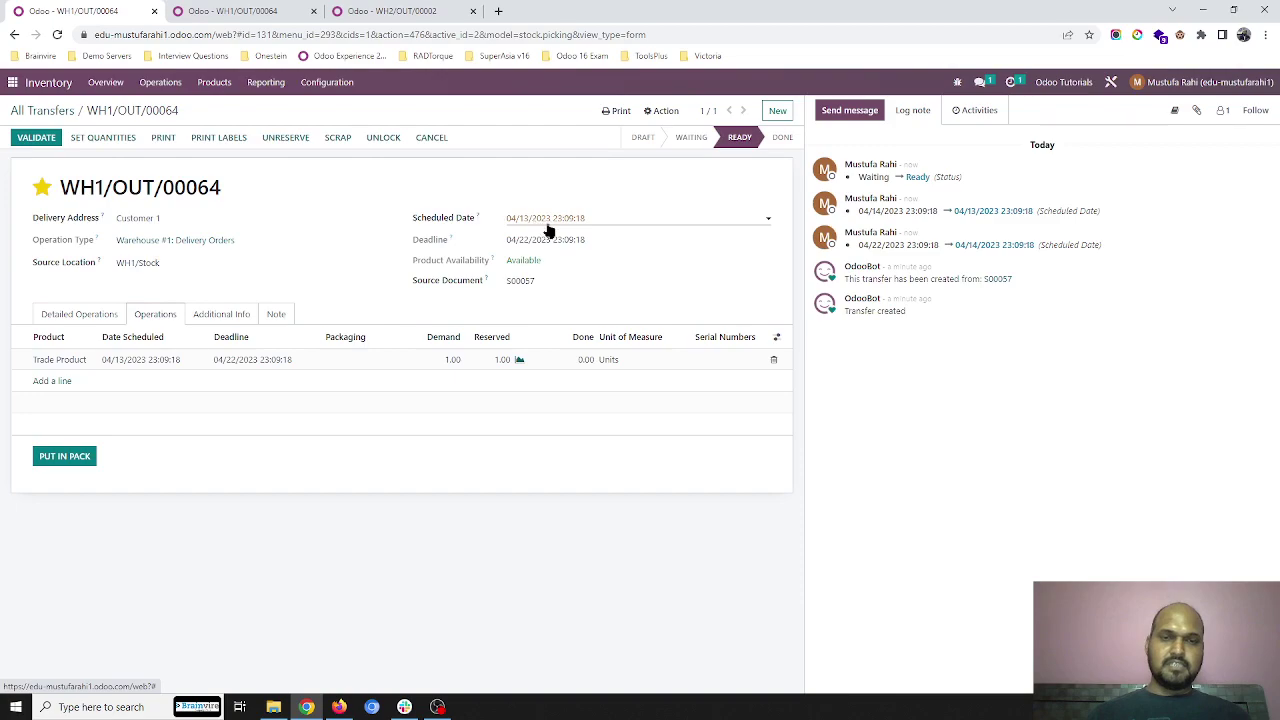
{"action": "left_click", "coordinate": [82, 316]}
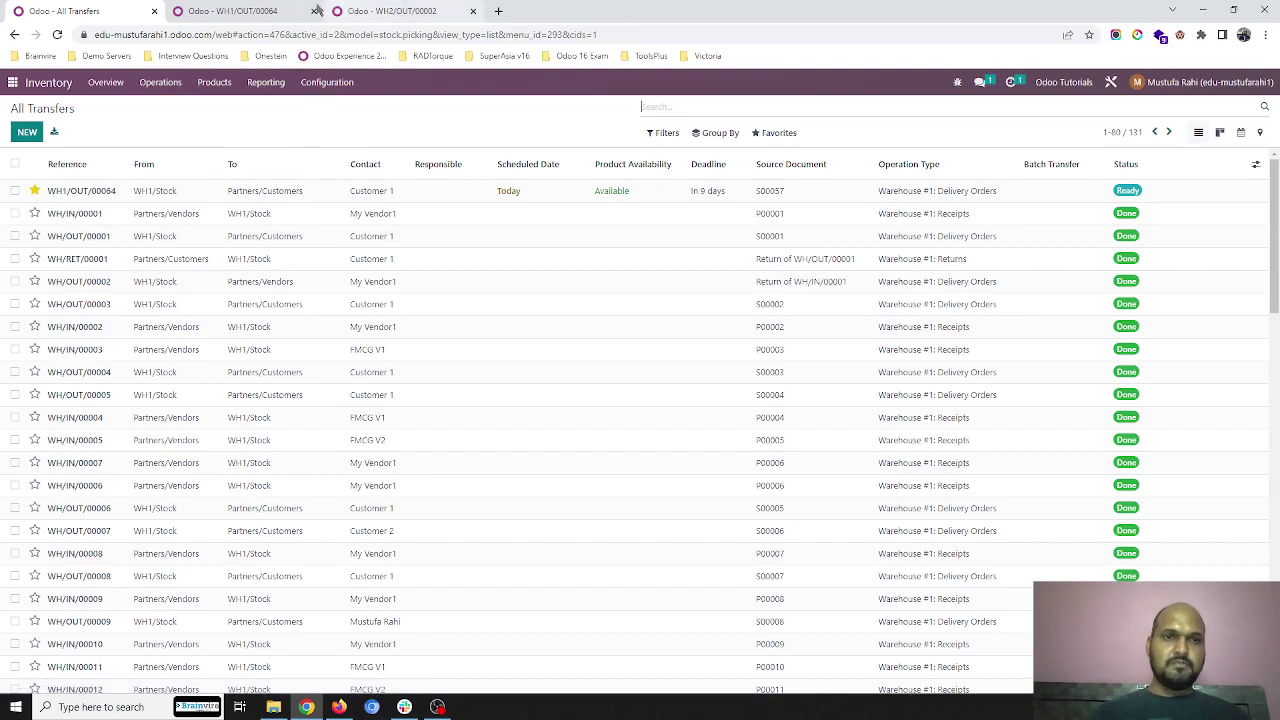
Open the Warehouse #1 Delivery Orders operation type and review its reservation method and days-before settings.
{"action": "left_click", "coordinate": [330, 84]}
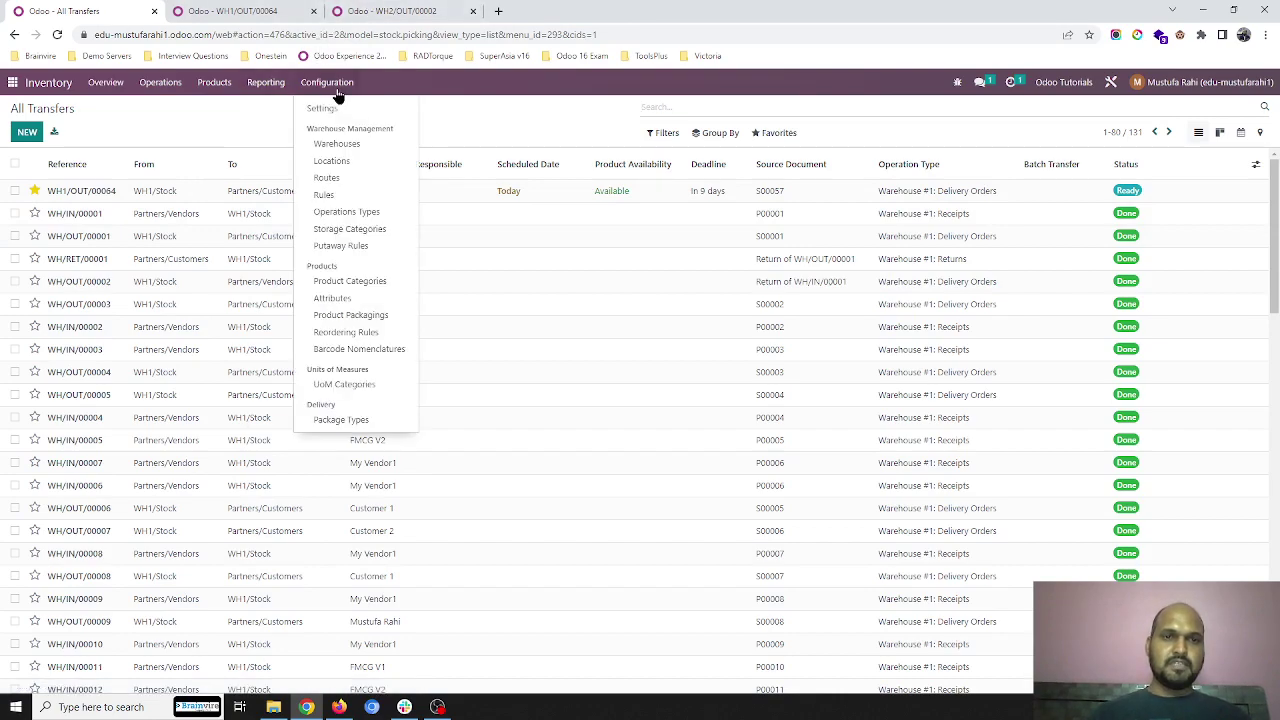
{"action": "left_click", "coordinate": [366, 212]}
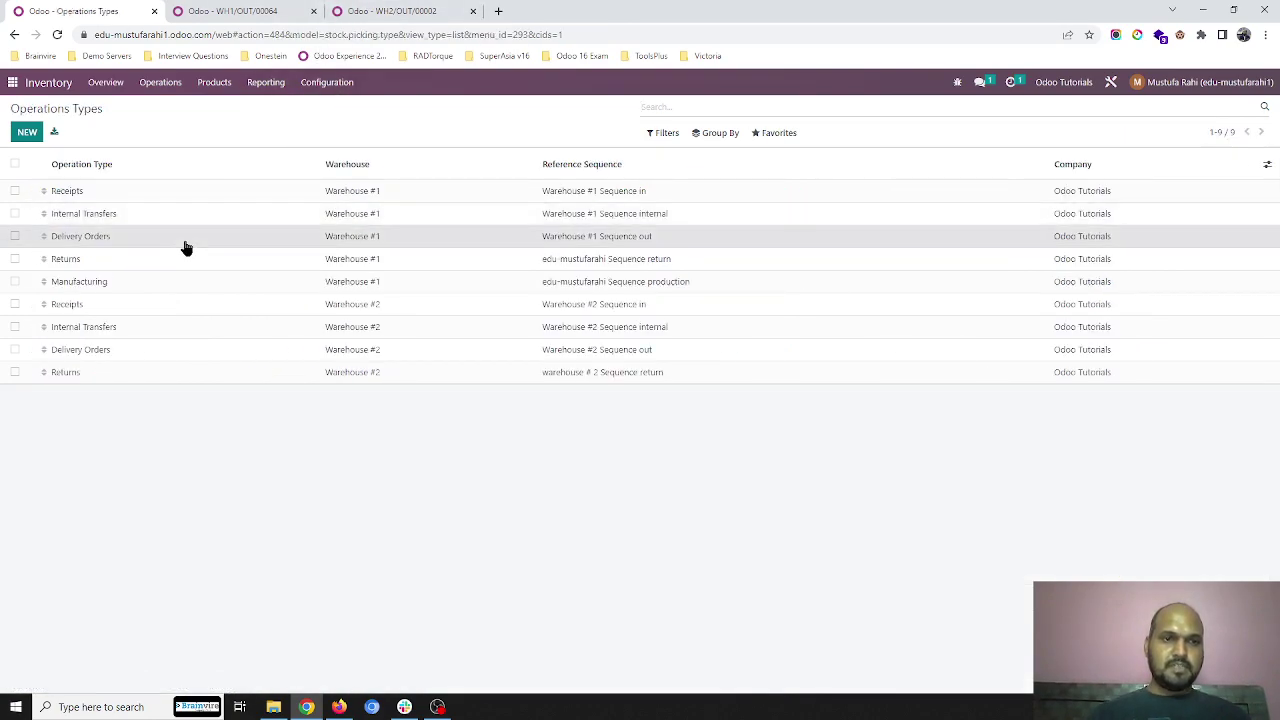
{"action": "left_click", "coordinate": [186, 240]}
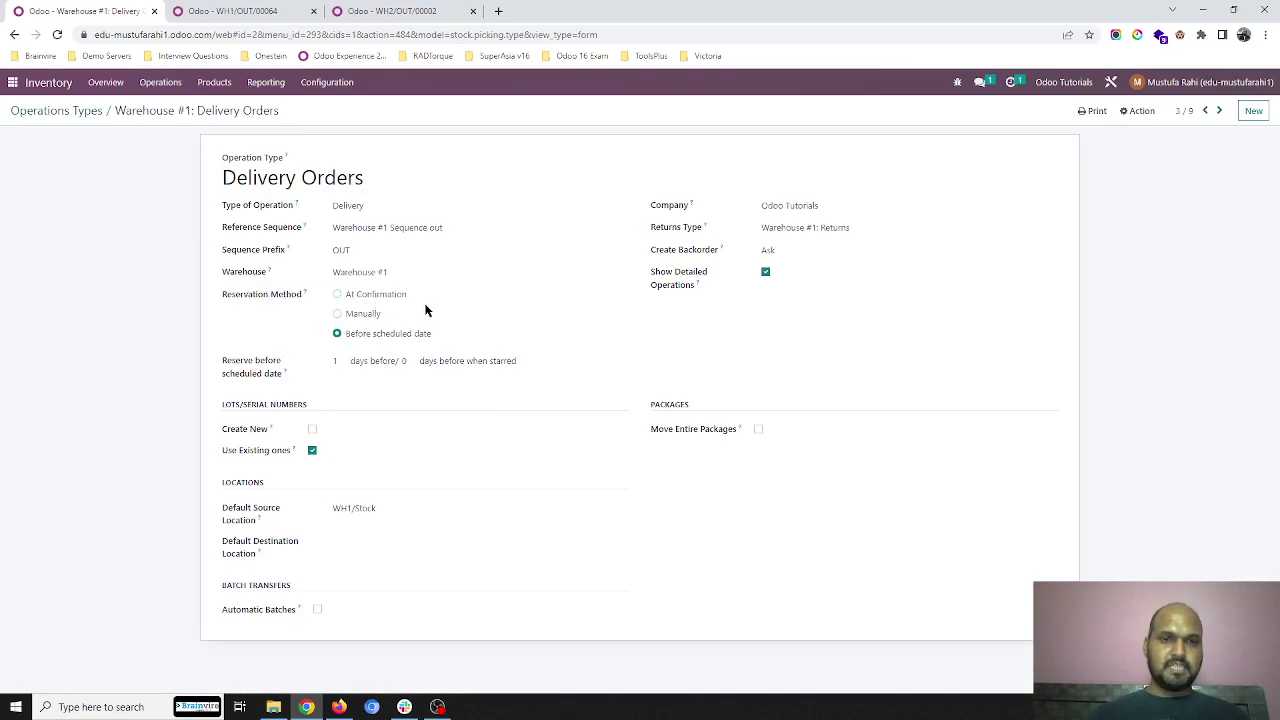